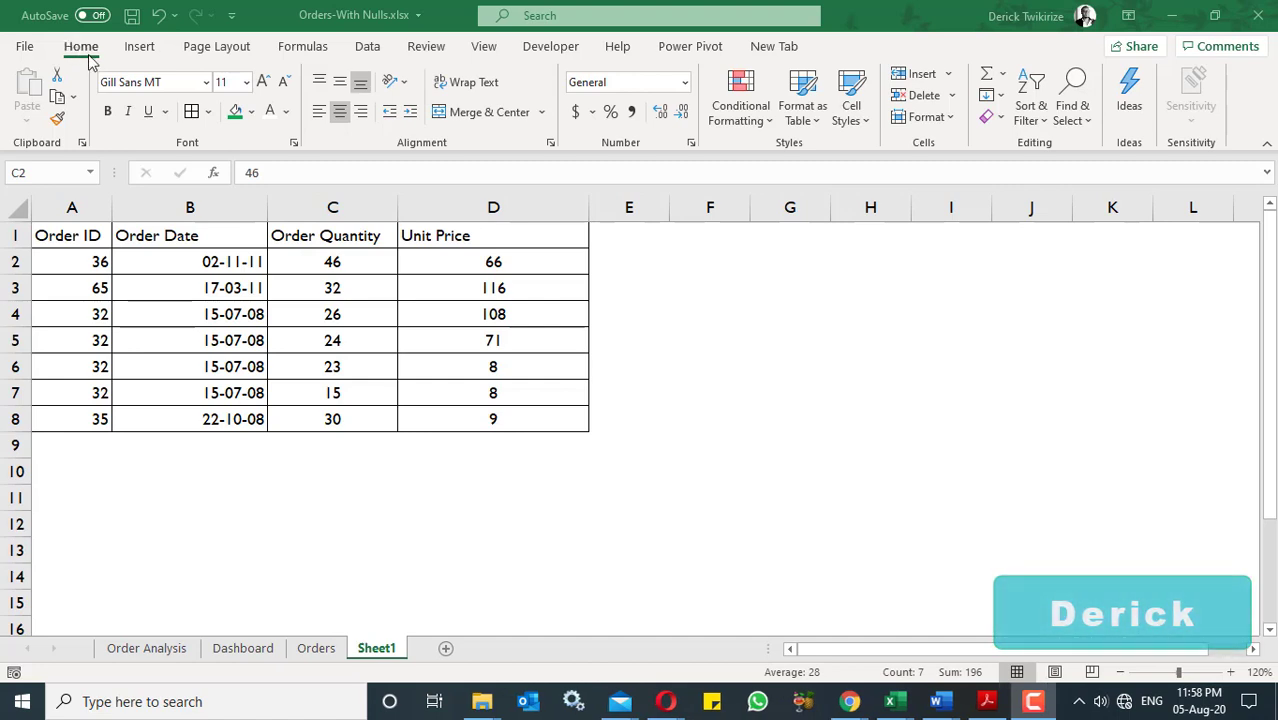
- Apply solid-fill blue data bars to the Order Quantity values in C2:C8
{"action": "left_click", "coordinate": [768, 125]}
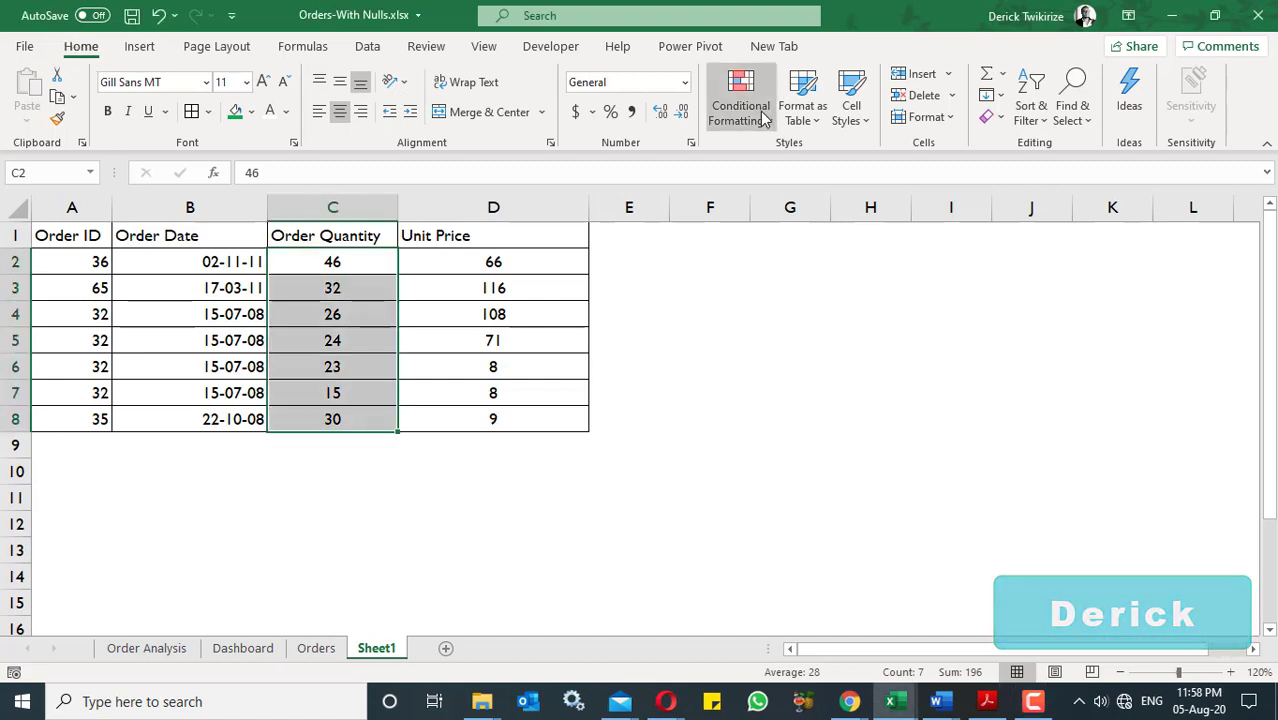
{"action": "left_click", "coordinate": [764, 120]}
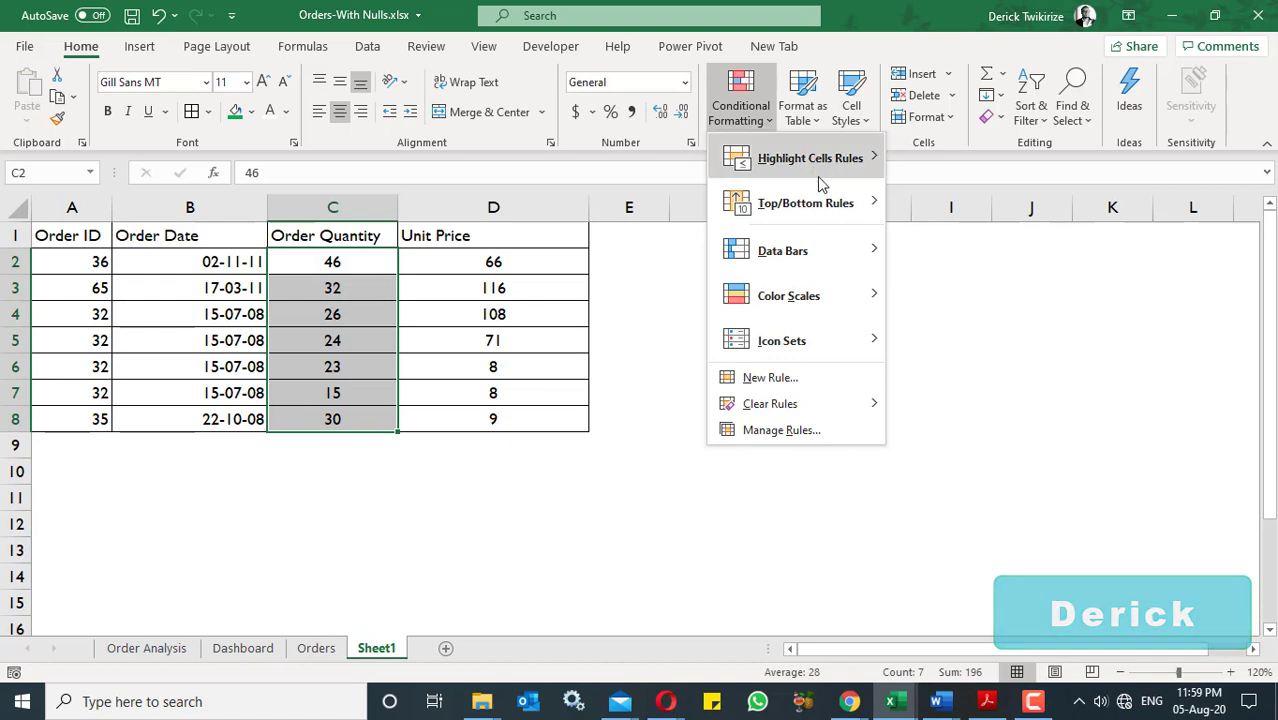
{"action": "mouse_move", "coordinate": [843, 247]}
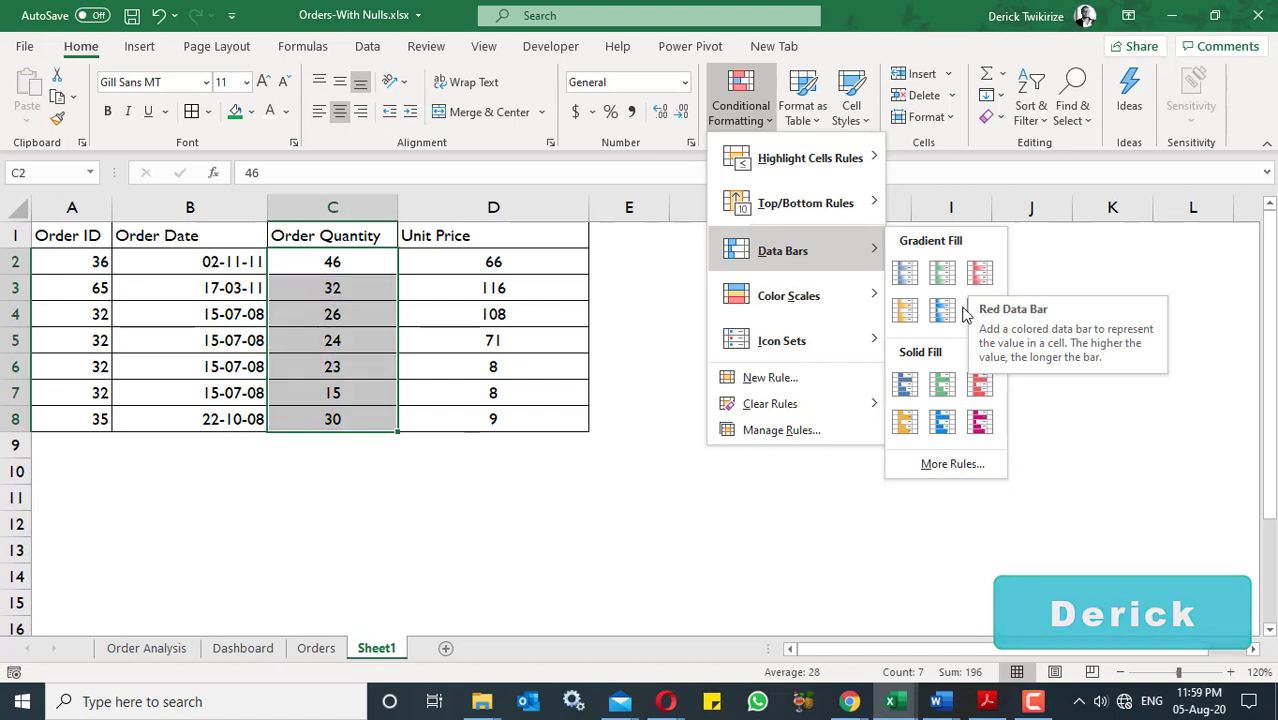
{"action": "left_click", "coordinate": [903, 383]}
{"action": "left_click", "coordinate": [489, 485]}
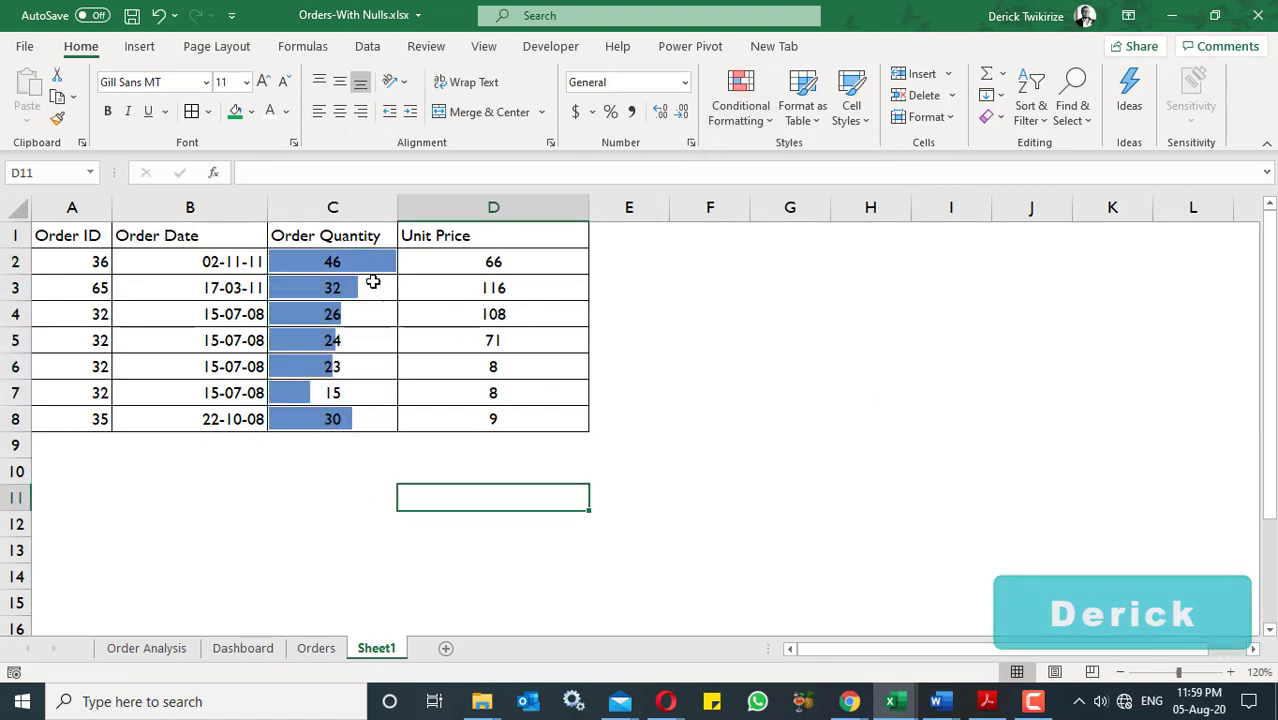
- Add a custom data bar rule to C2:C8 with a magenta gradient fill
{"action": "left_click_drag", "start_coordinate": [365, 268], "coordinate": [356, 418]}
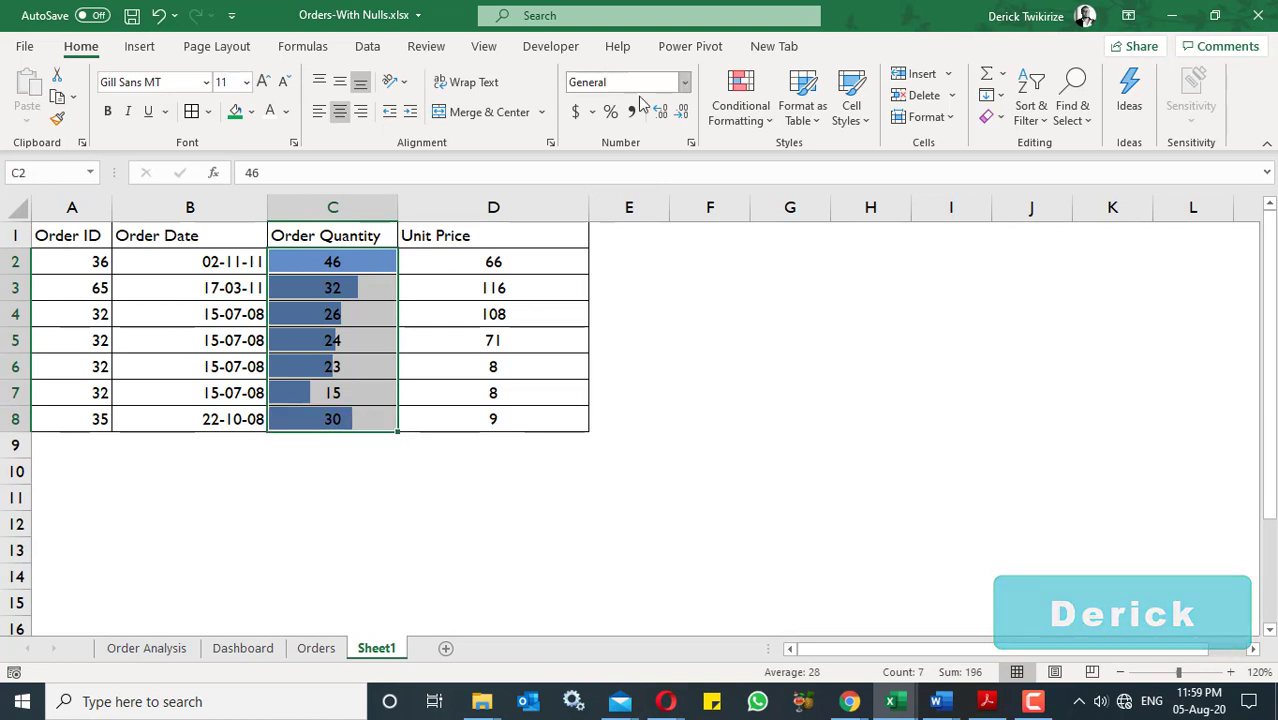
{"action": "left_click", "coordinate": [742, 112]}
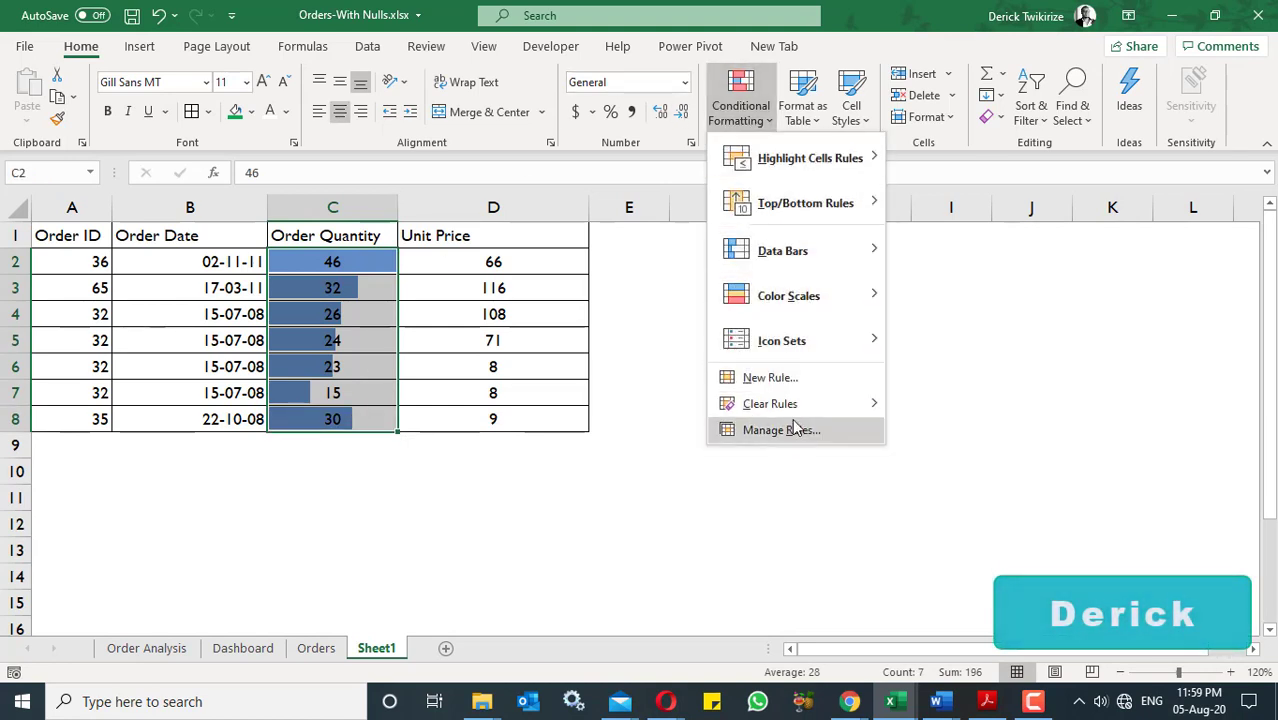
{"action": "mouse_move", "coordinate": [807, 262]}
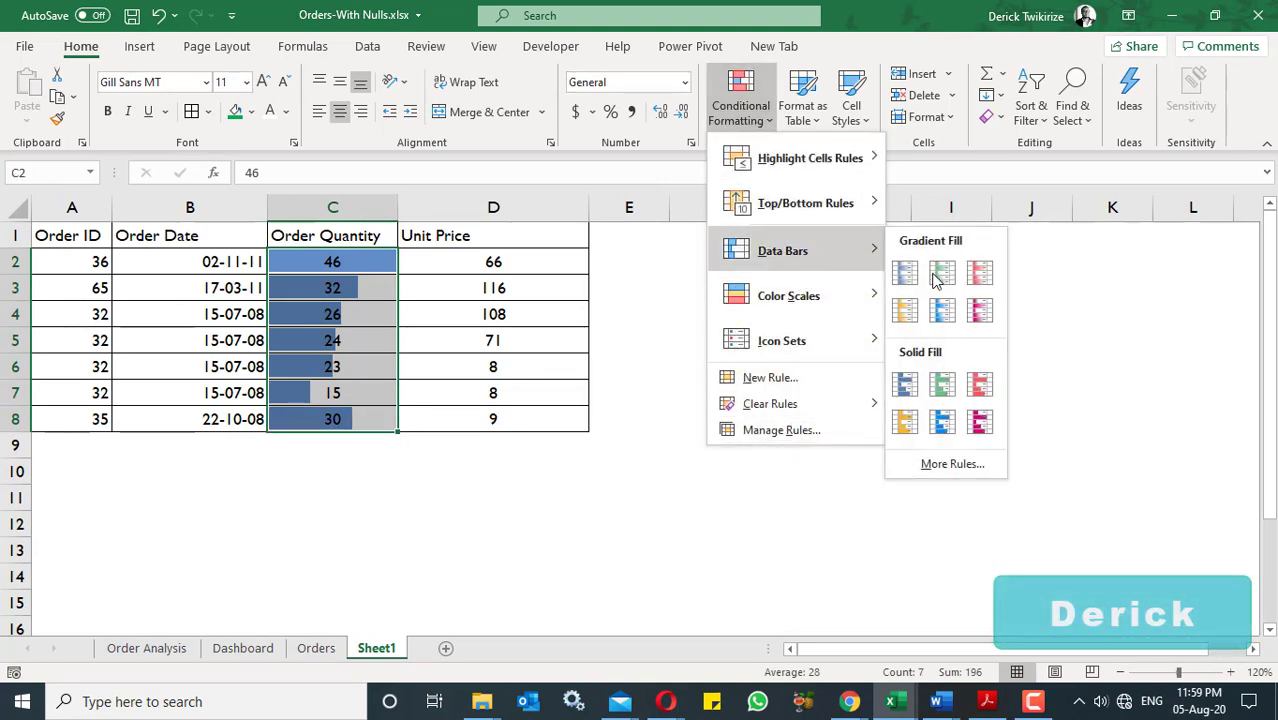
{"action": "left_click", "coordinate": [944, 465]}
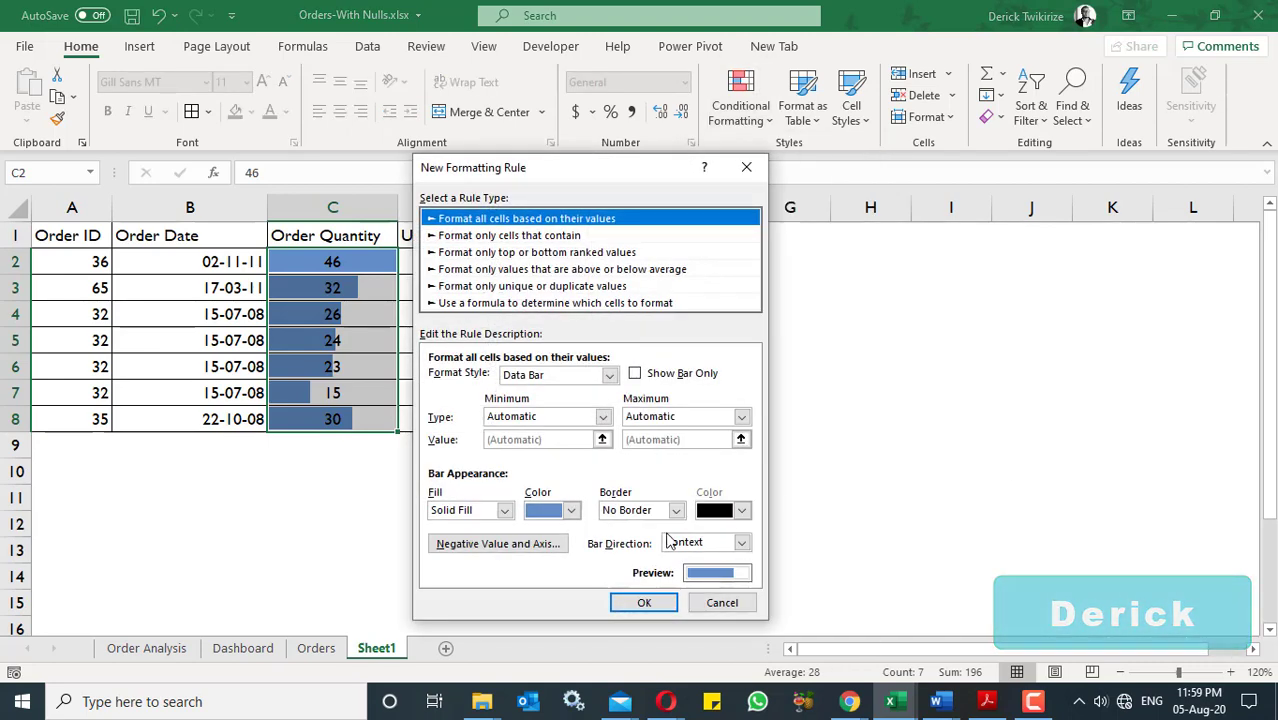
{"action": "left_click", "coordinate": [506, 514]}
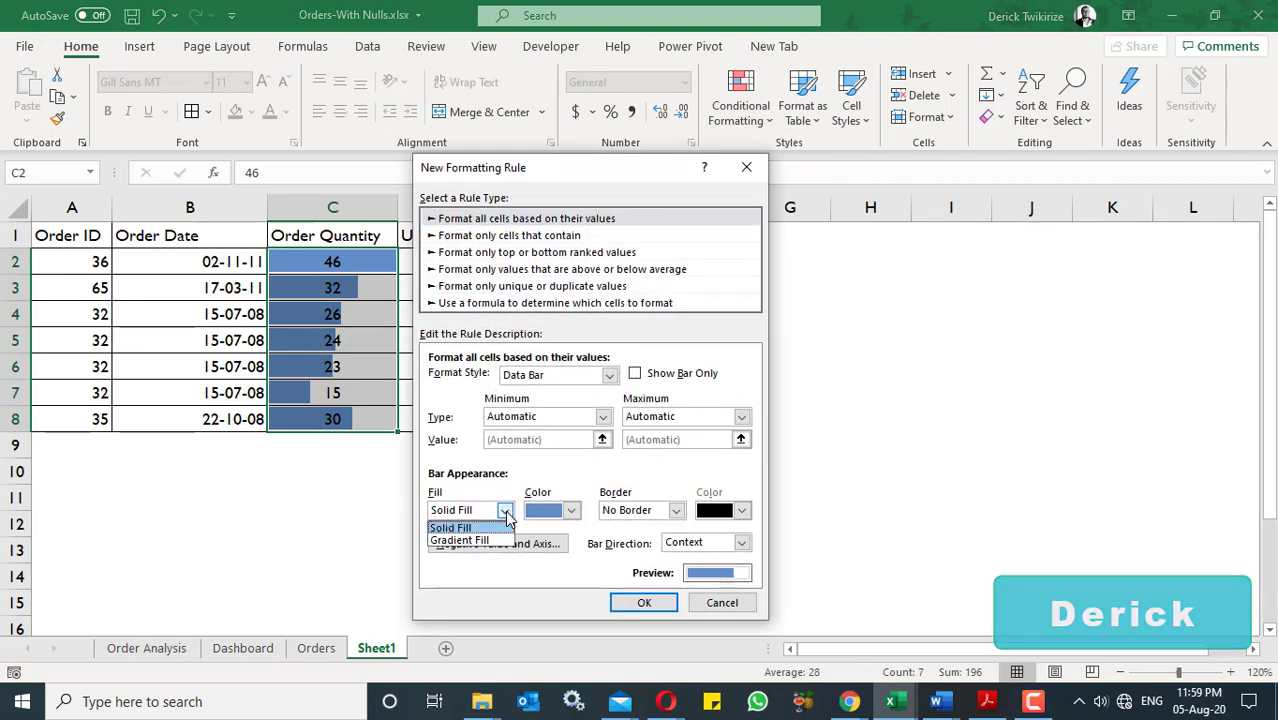
{"action": "left_click", "coordinate": [500, 537]}
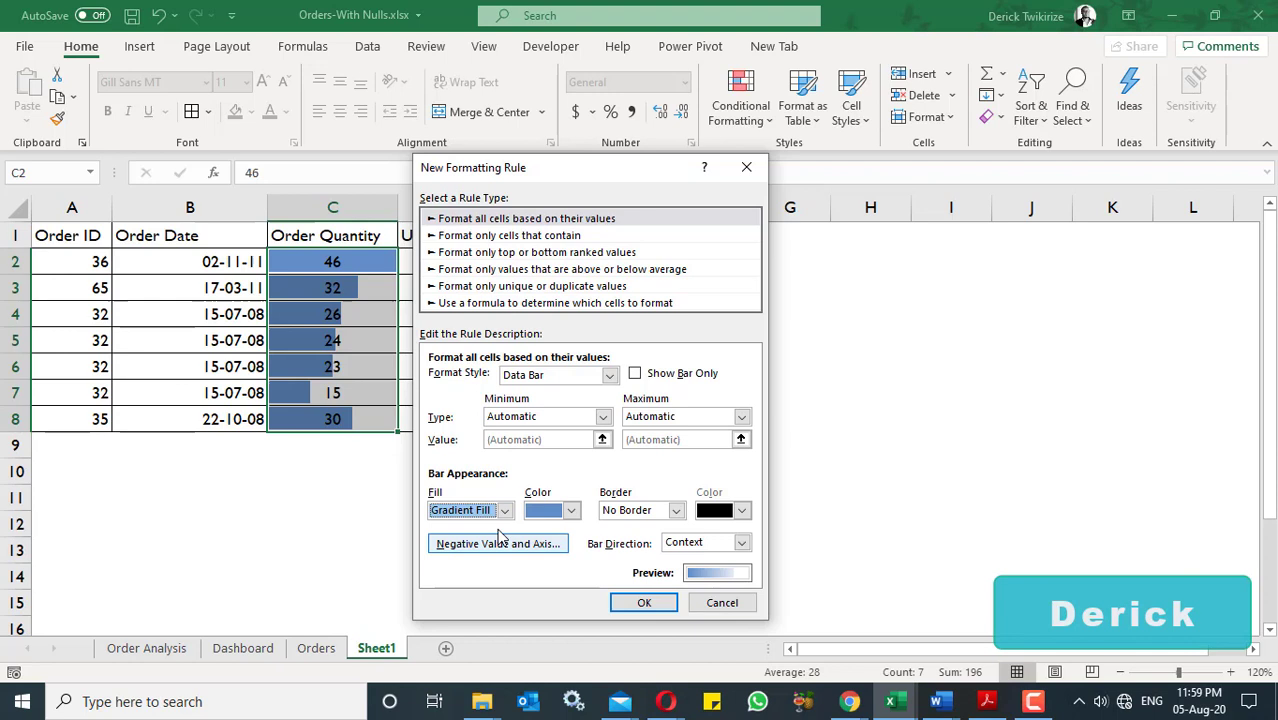
{"action": "left_click", "coordinate": [572, 512]}
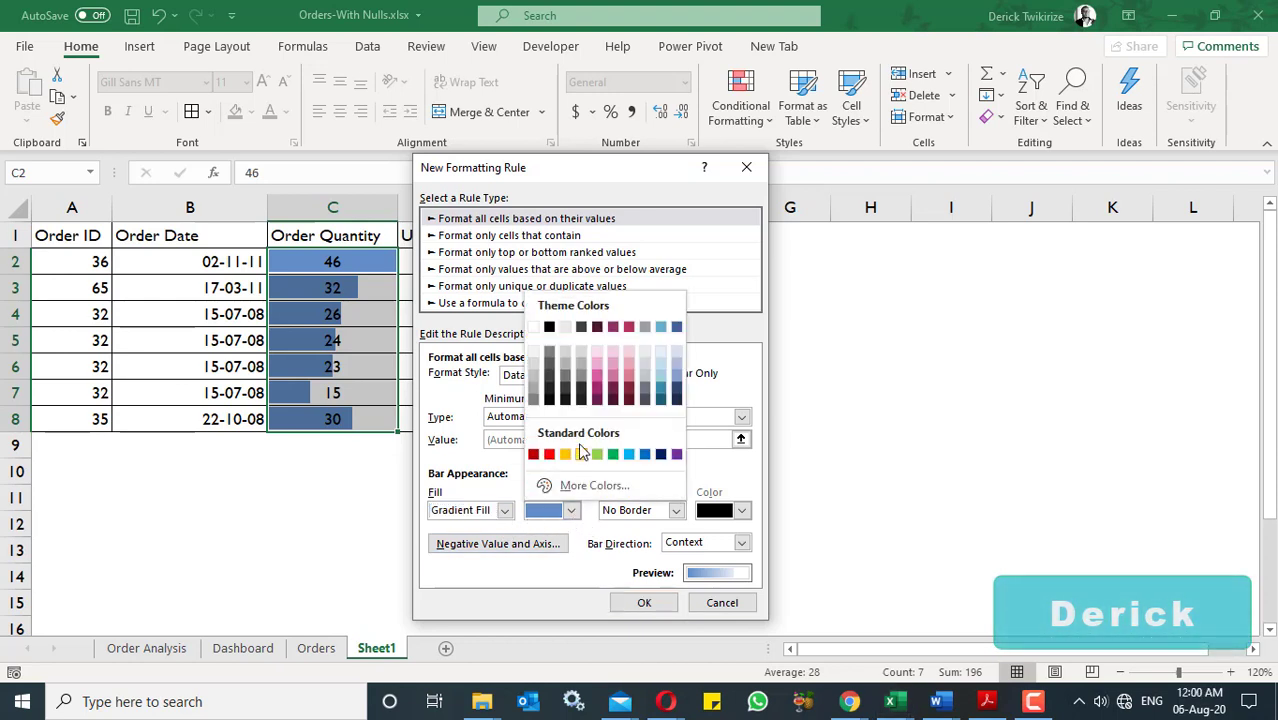
{"action": "left_click", "coordinate": [601, 390]}
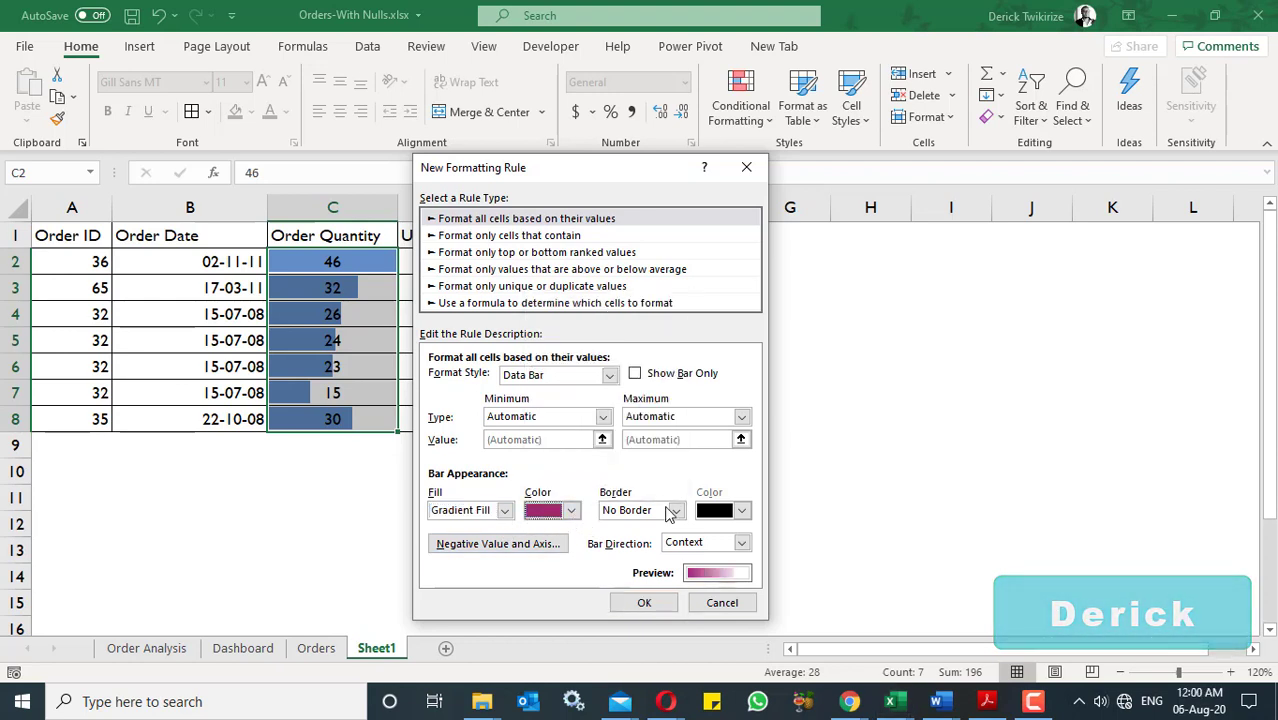
{"action": "left_click", "coordinate": [648, 602]}
{"action": "left_click", "coordinate": [683, 407]}
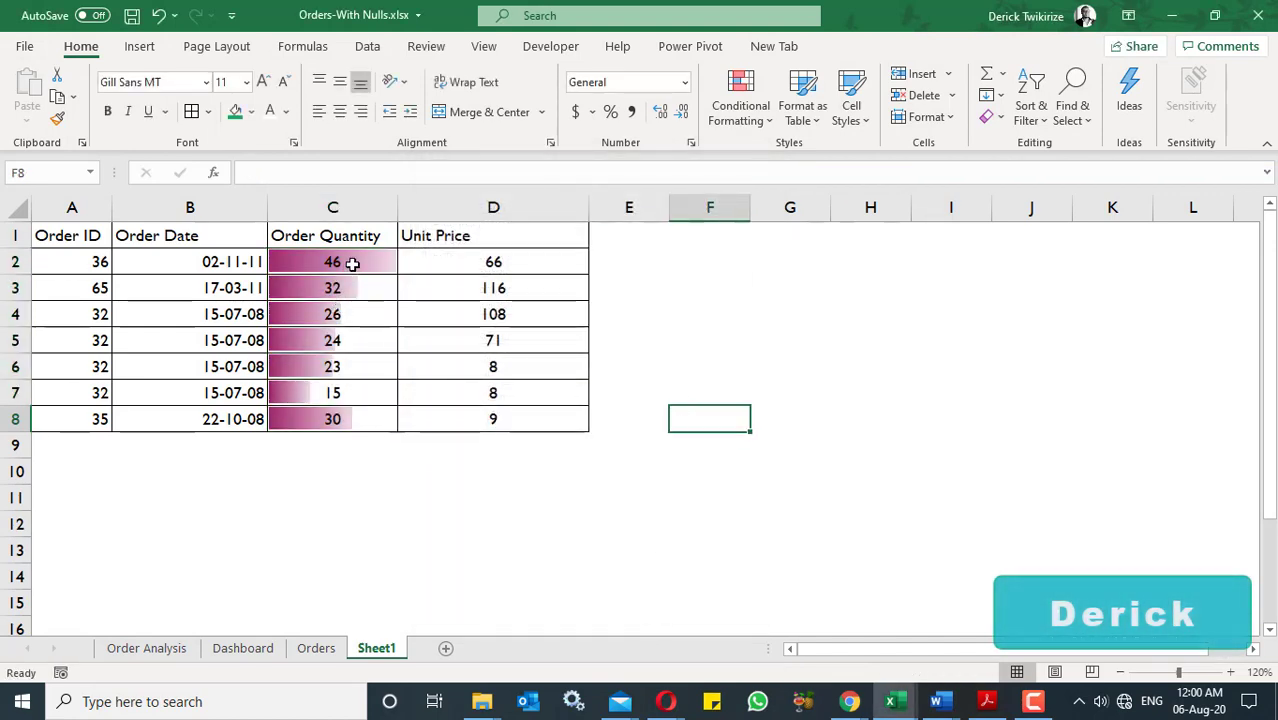
- Add another custom data bar rule to C2:C8 with a solid fill in standard red
{"action": "left_click_drag", "start_coordinate": [350, 264], "coordinate": [361, 418]}
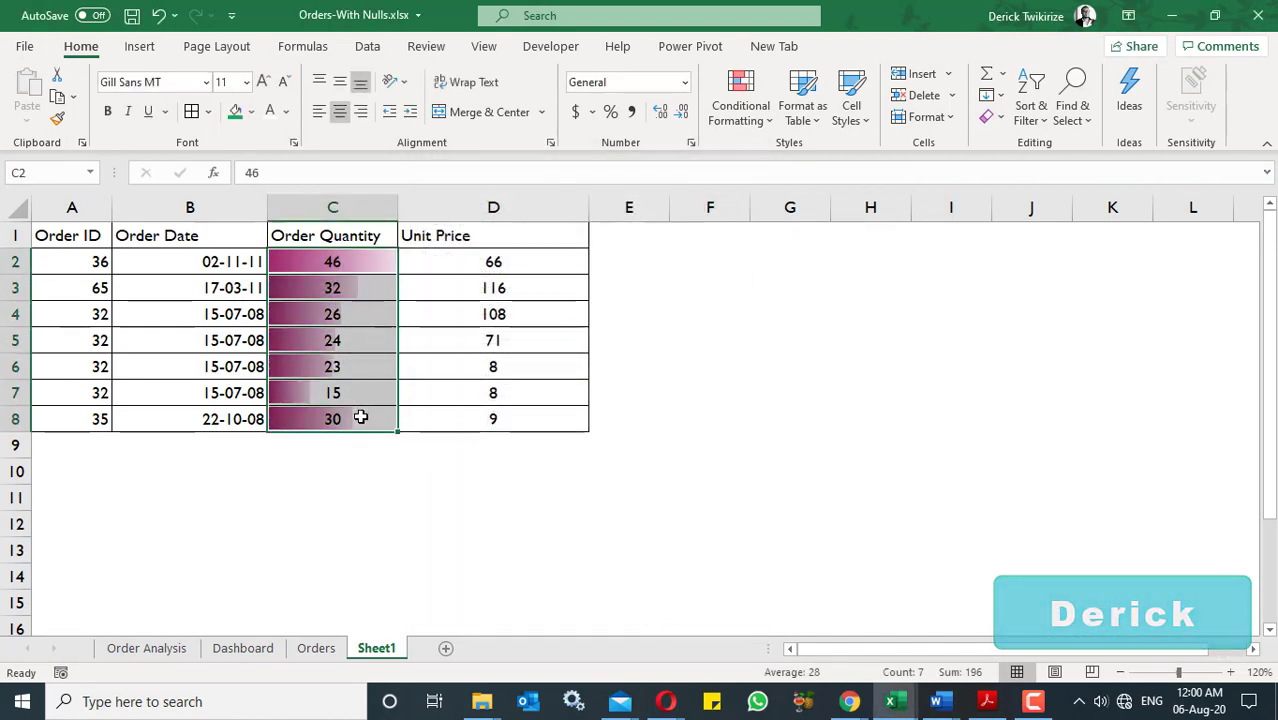
{"action": "left_click", "coordinate": [748, 118]}
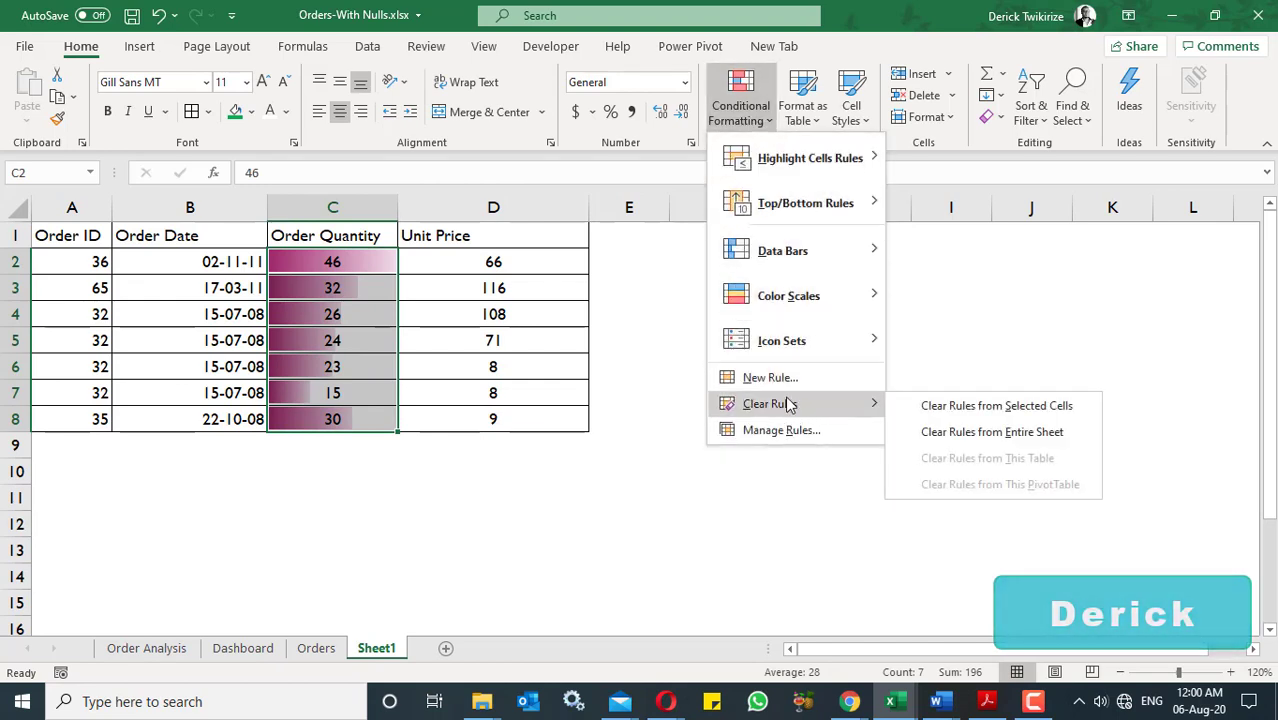
{"action": "mouse_move", "coordinate": [795, 262]}
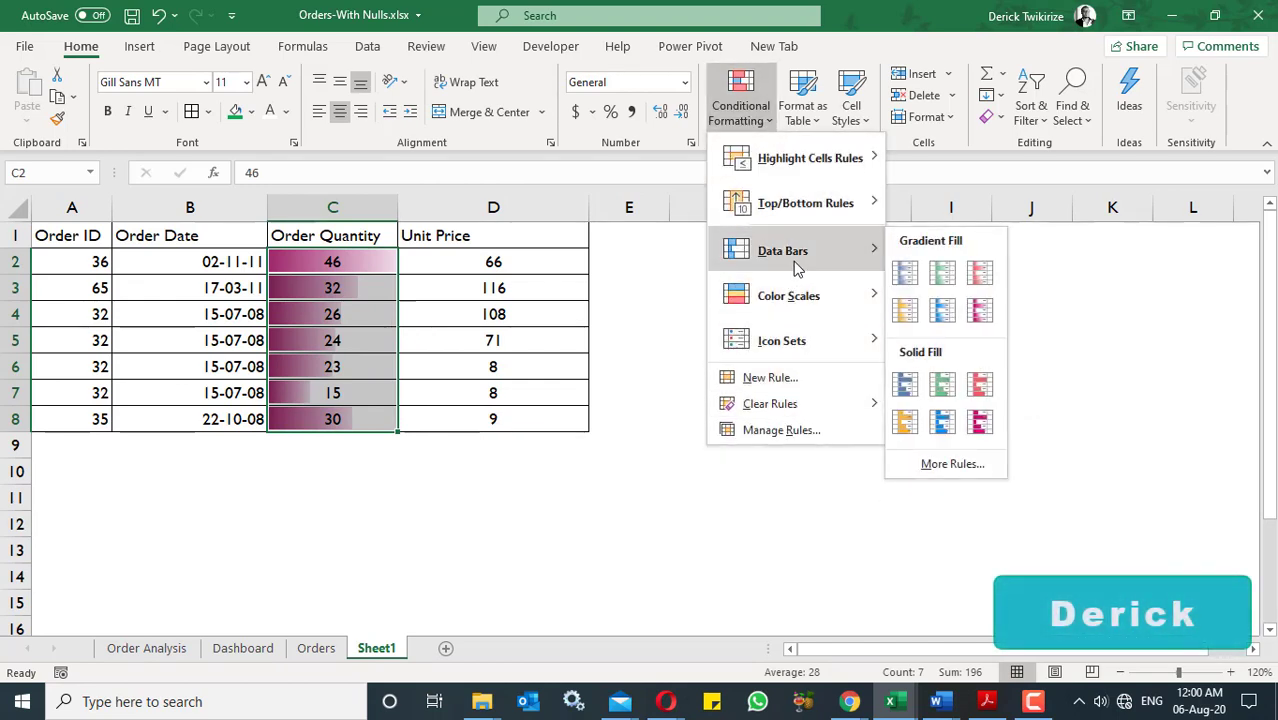
{"action": "left_click", "coordinate": [945, 465]}
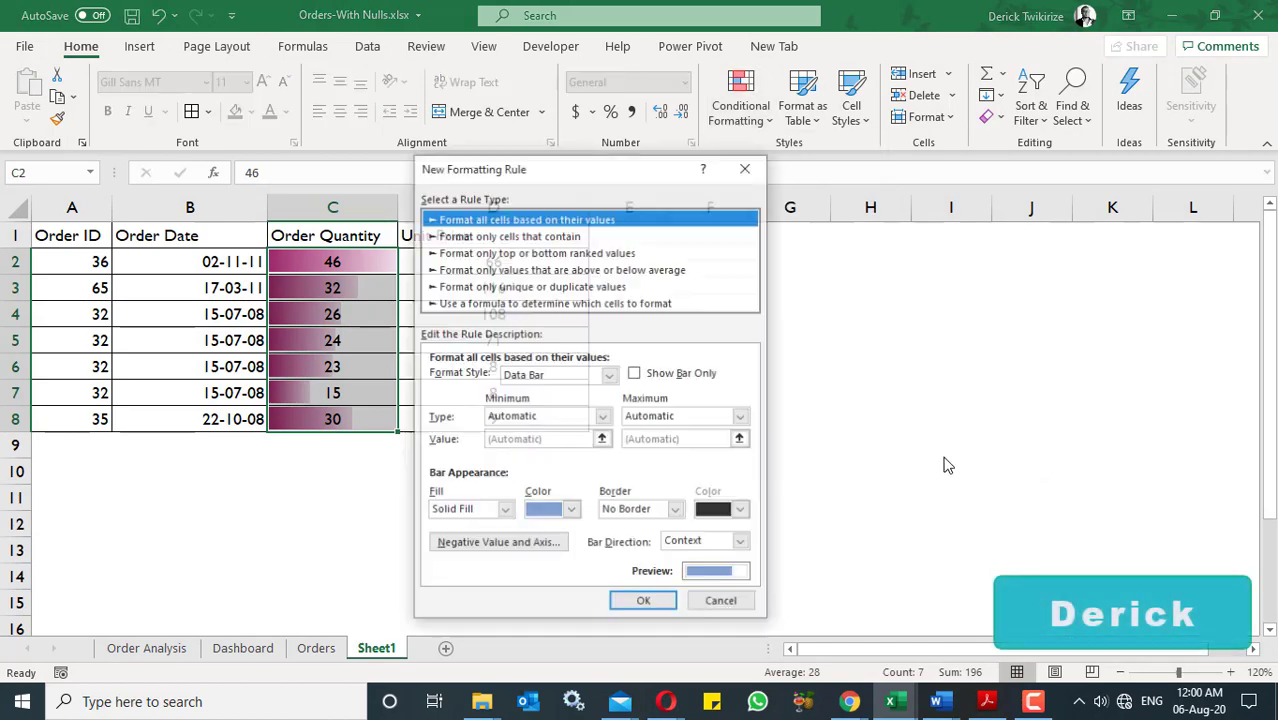
{"action": "left_click", "coordinate": [571, 511]}
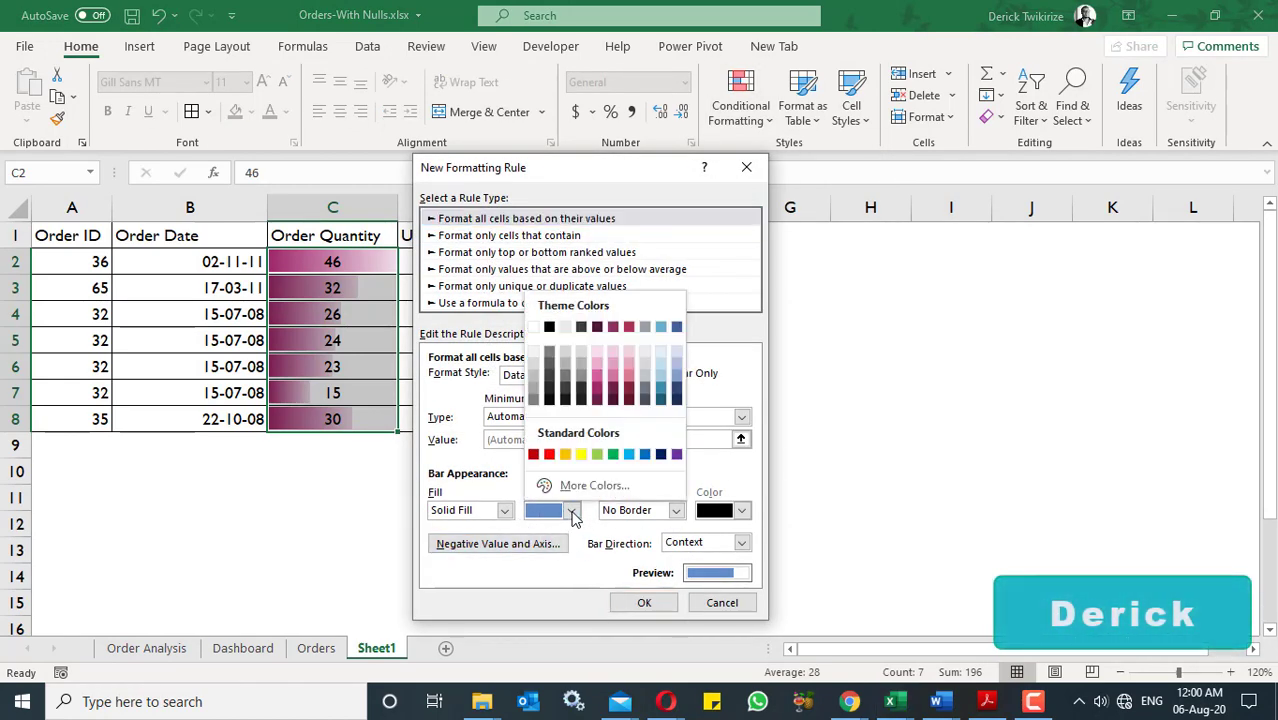
{"action": "left_click", "coordinate": [563, 455]}
{"action": "left_click", "coordinate": [571, 511]}
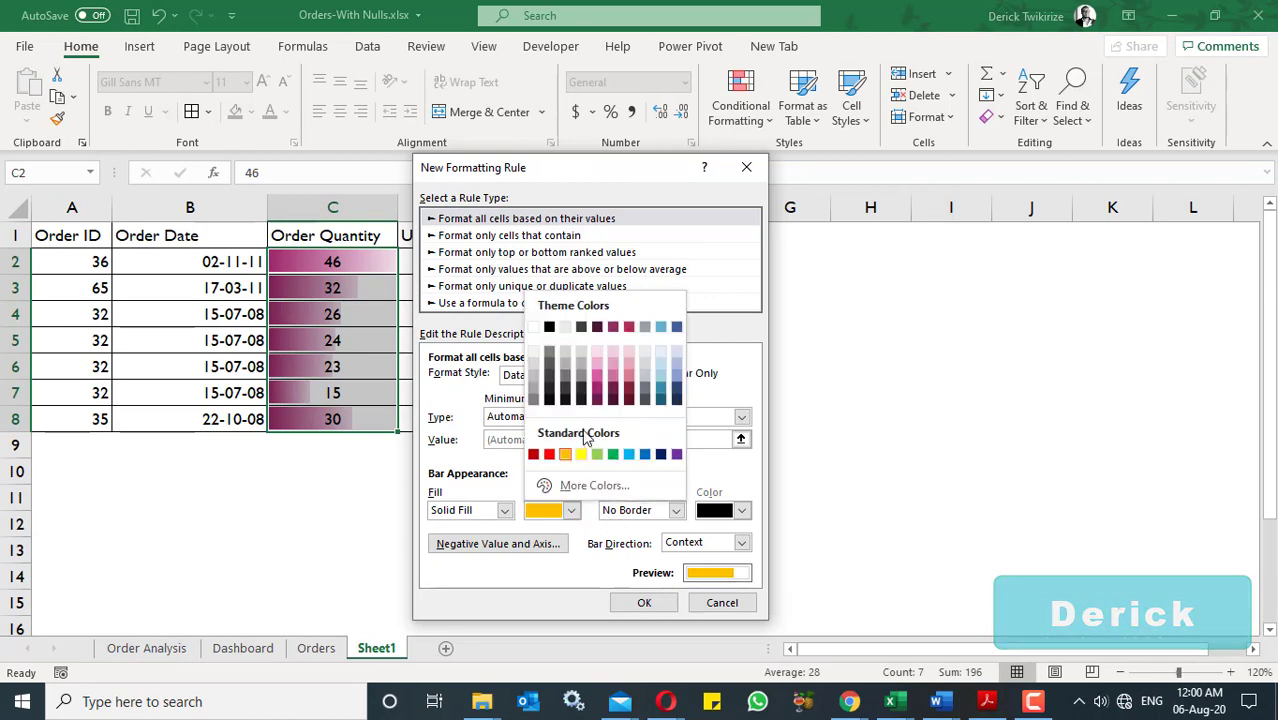
{"action": "left_click", "coordinate": [549, 455]}
{"action": "left_click", "coordinate": [644, 602]}
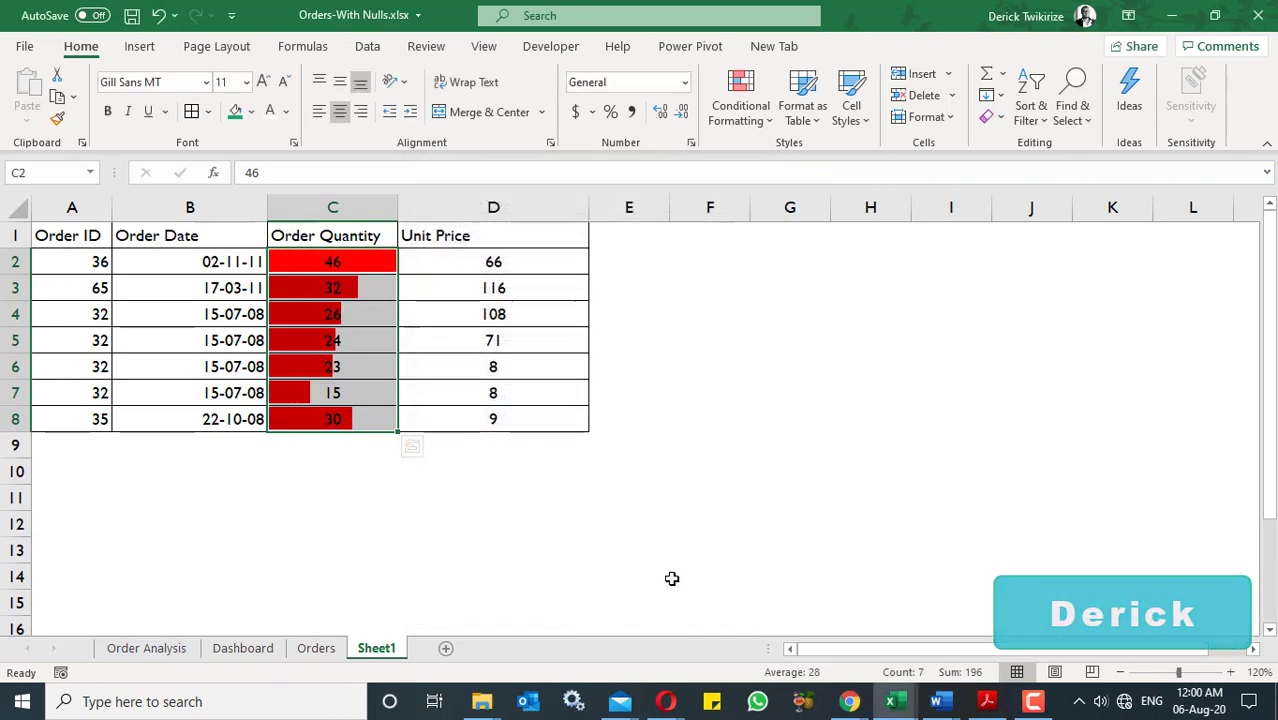
- Apply the preset solid-fill orange data bars to the Order Quantity values in C2:C8
{"action": "left_click_drag", "start_coordinate": [374, 268], "coordinate": [365, 411]}
{"action": "left_click", "coordinate": [742, 118]}
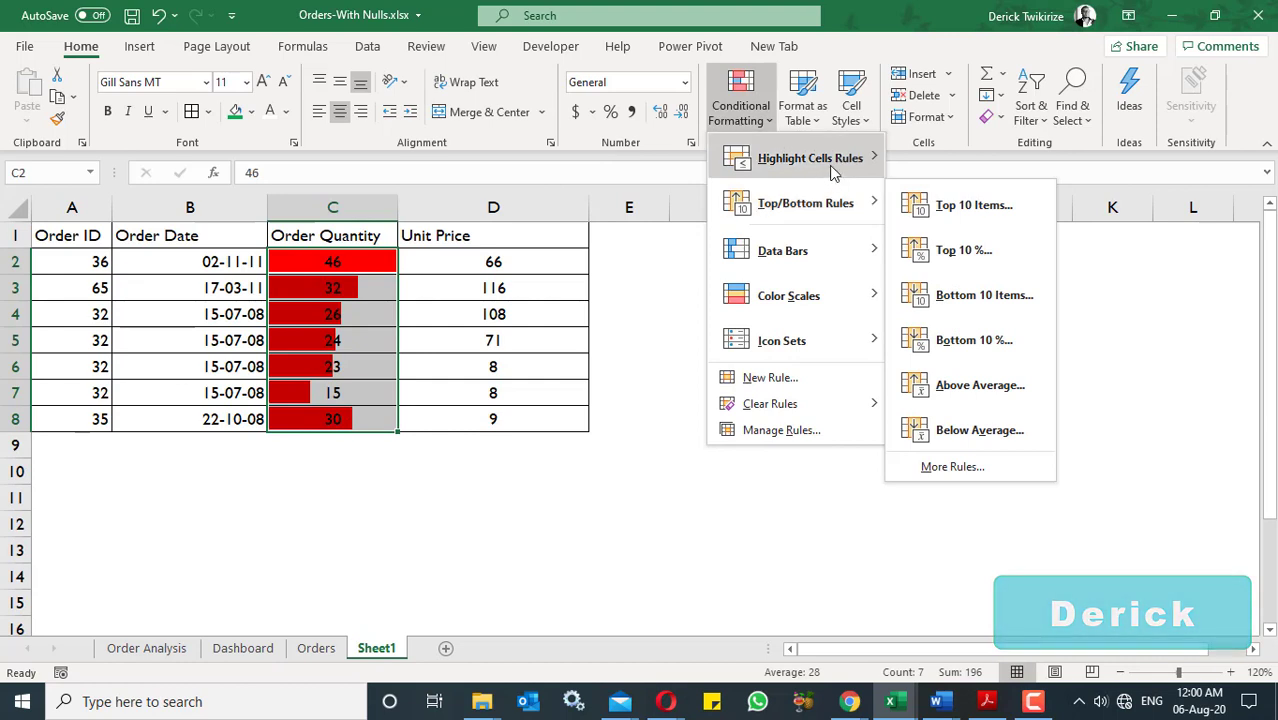
{"action": "mouse_move", "coordinate": [842, 266]}
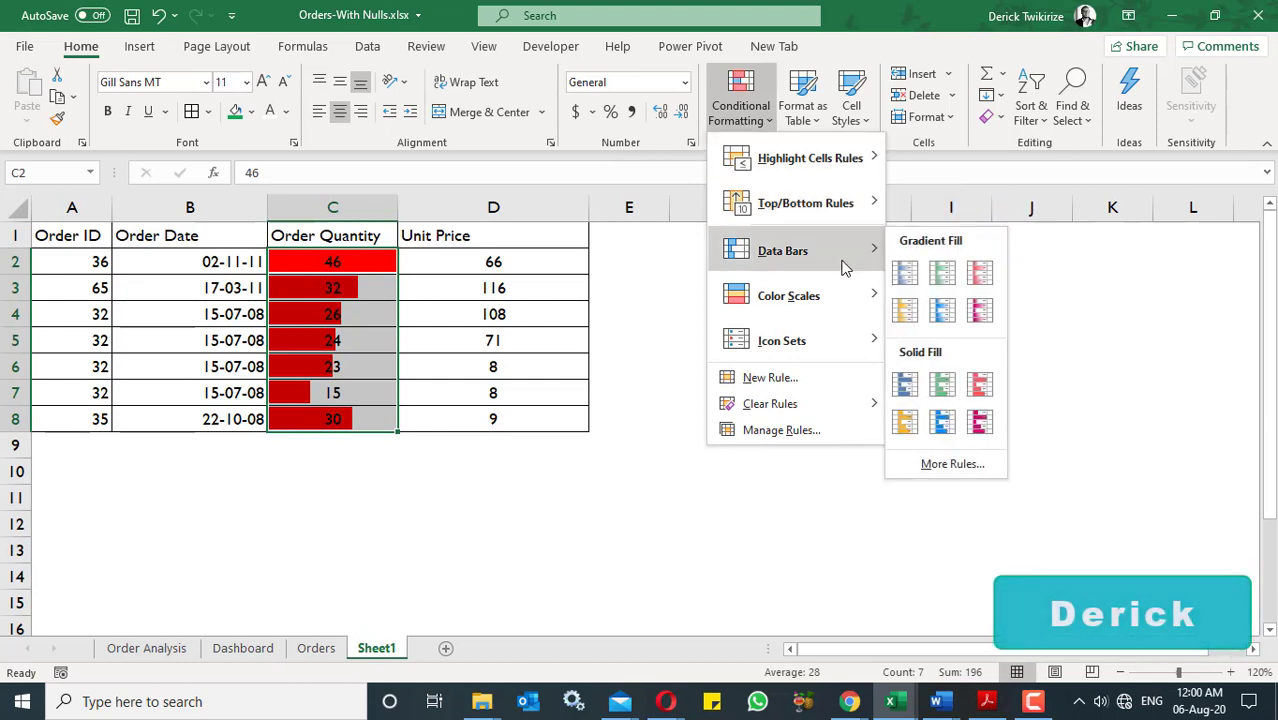
{"action": "left_click", "coordinate": [905, 424]}
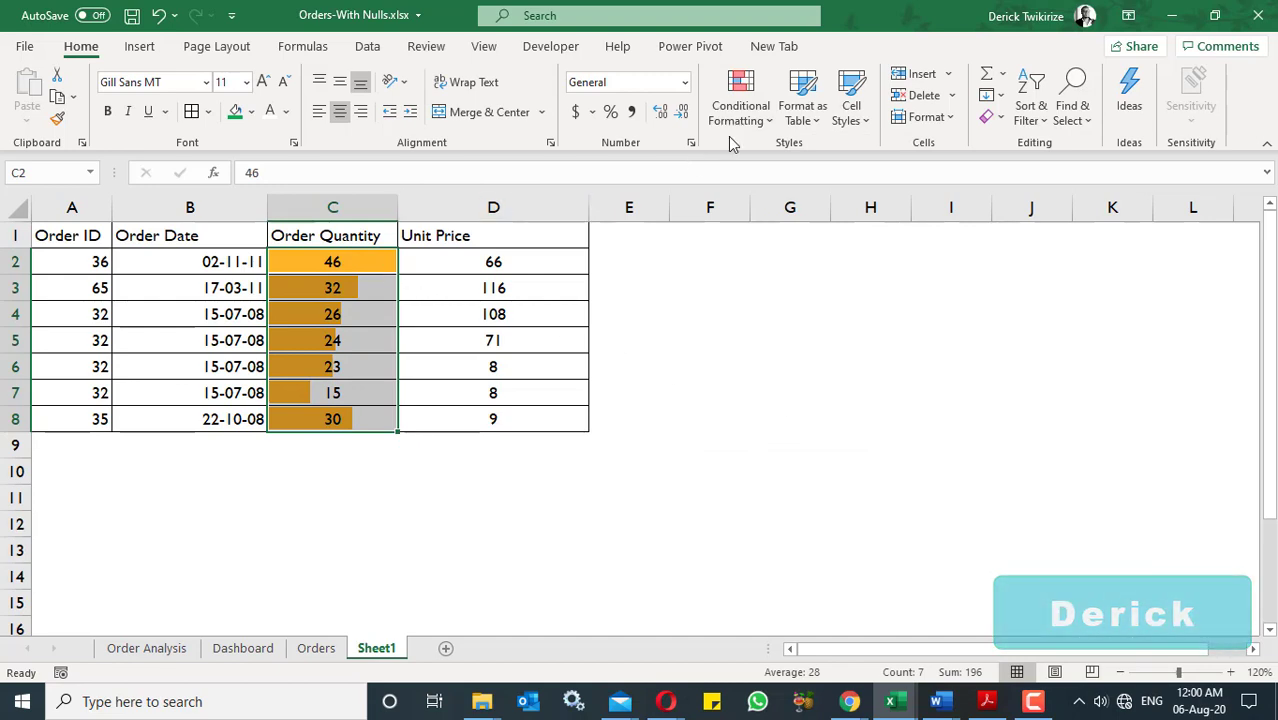
- Preview the Green - Yellow - Red color scale on the Order Quantity values without applying it
{"action": "left_click", "coordinate": [763, 121]}
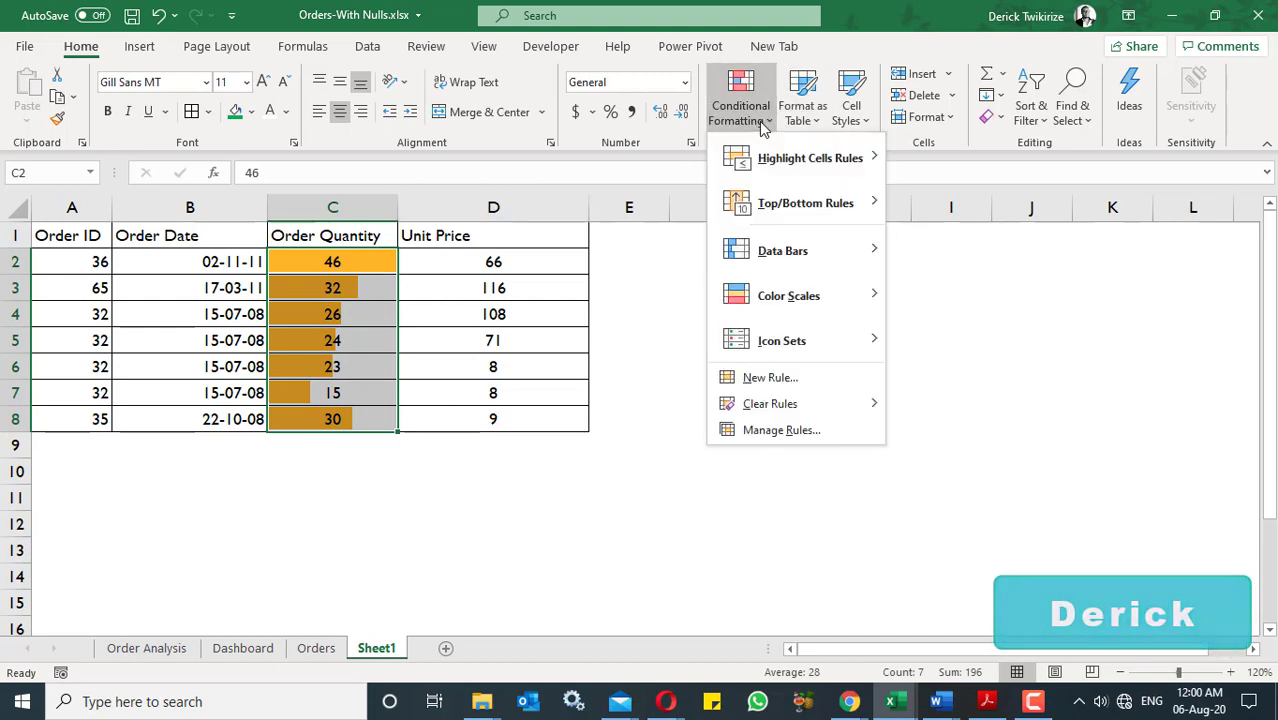
{"action": "mouse_move", "coordinate": [808, 290]}
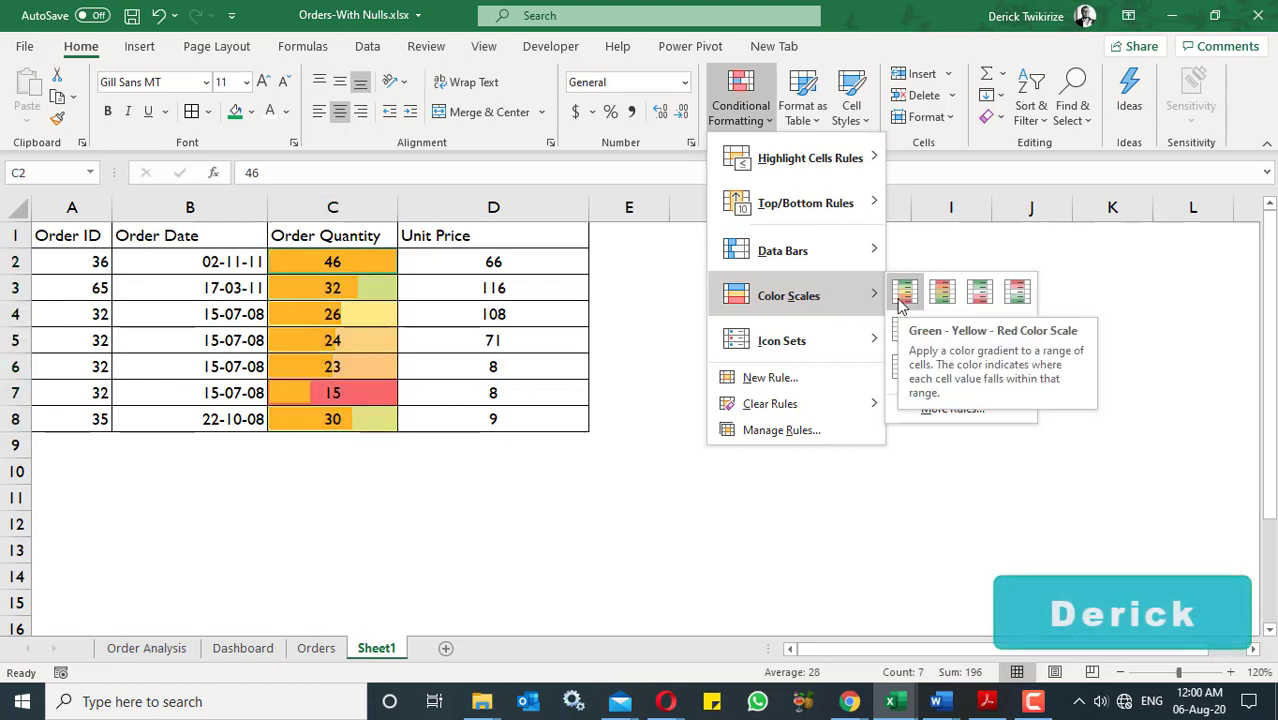
{"action": "left_click", "coordinate": [408, 287]}
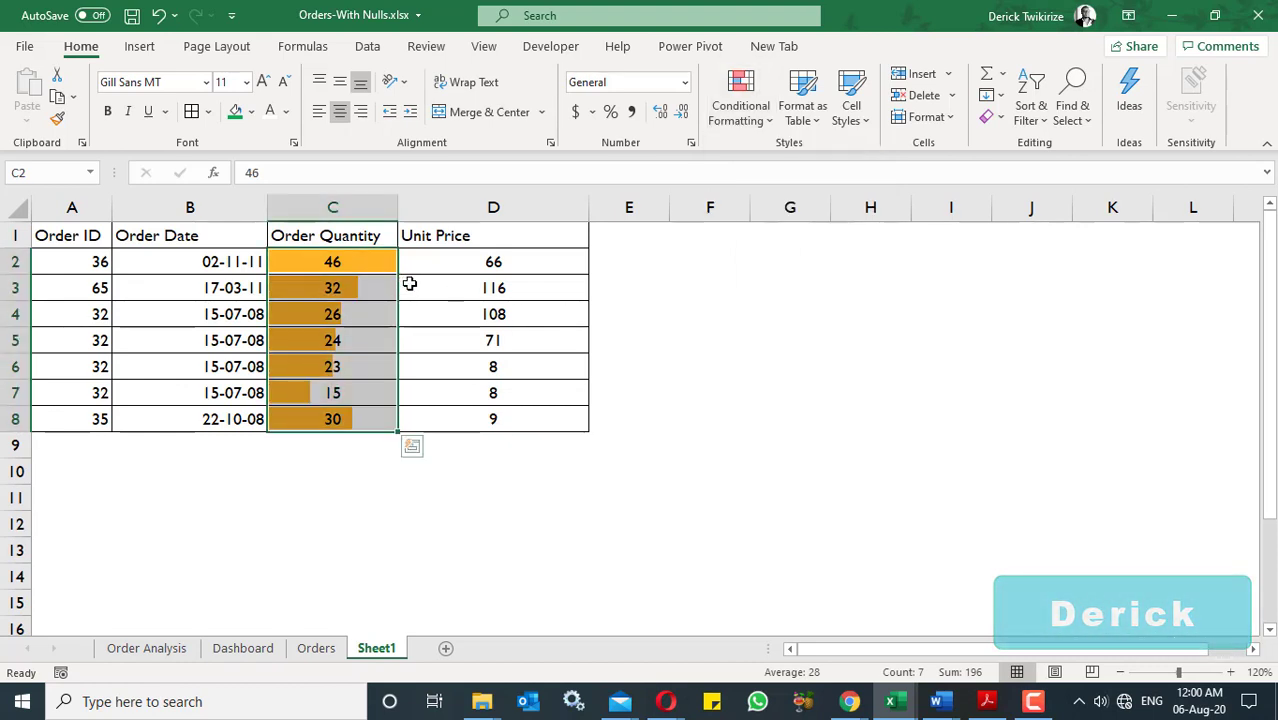
{"action": "left_click", "coordinate": [594, 489]}
- Clear the conditional formatting rules from the Order Quantity cells C2:C8
{"action": "left_click_drag", "start_coordinate": [365, 262], "coordinate": [365, 416]}
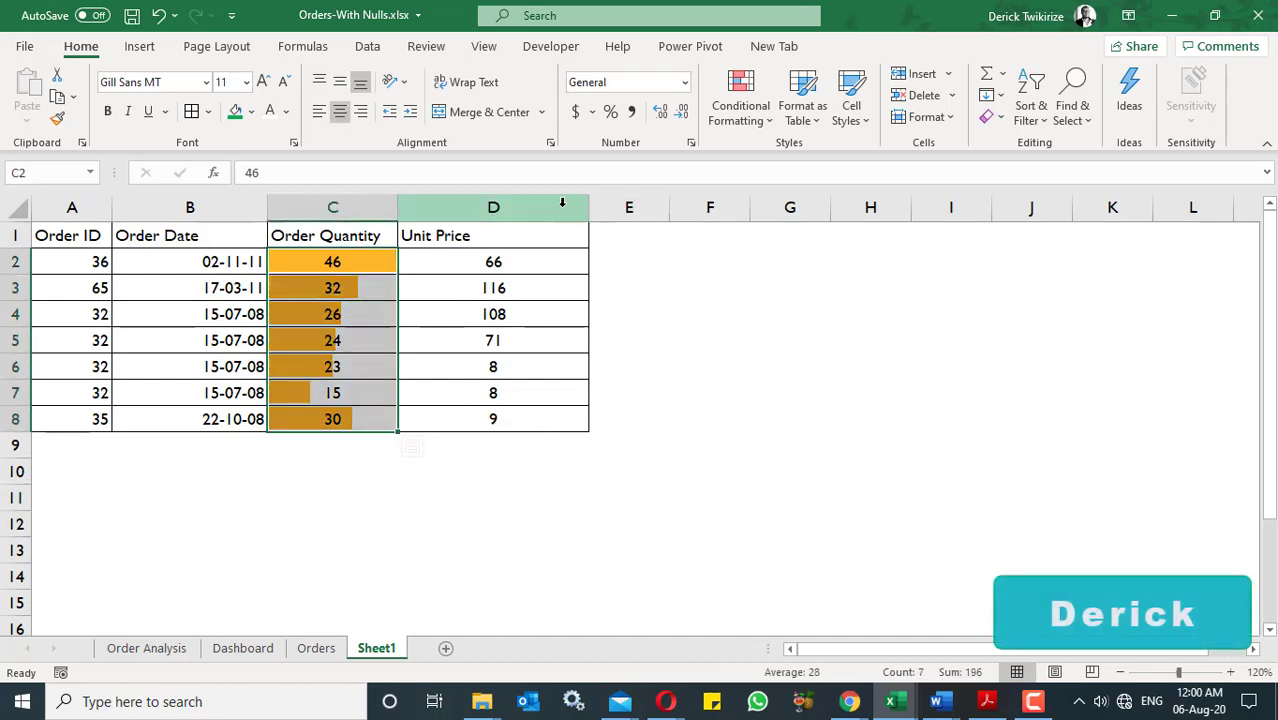
{"action": "left_click", "coordinate": [740, 118]}
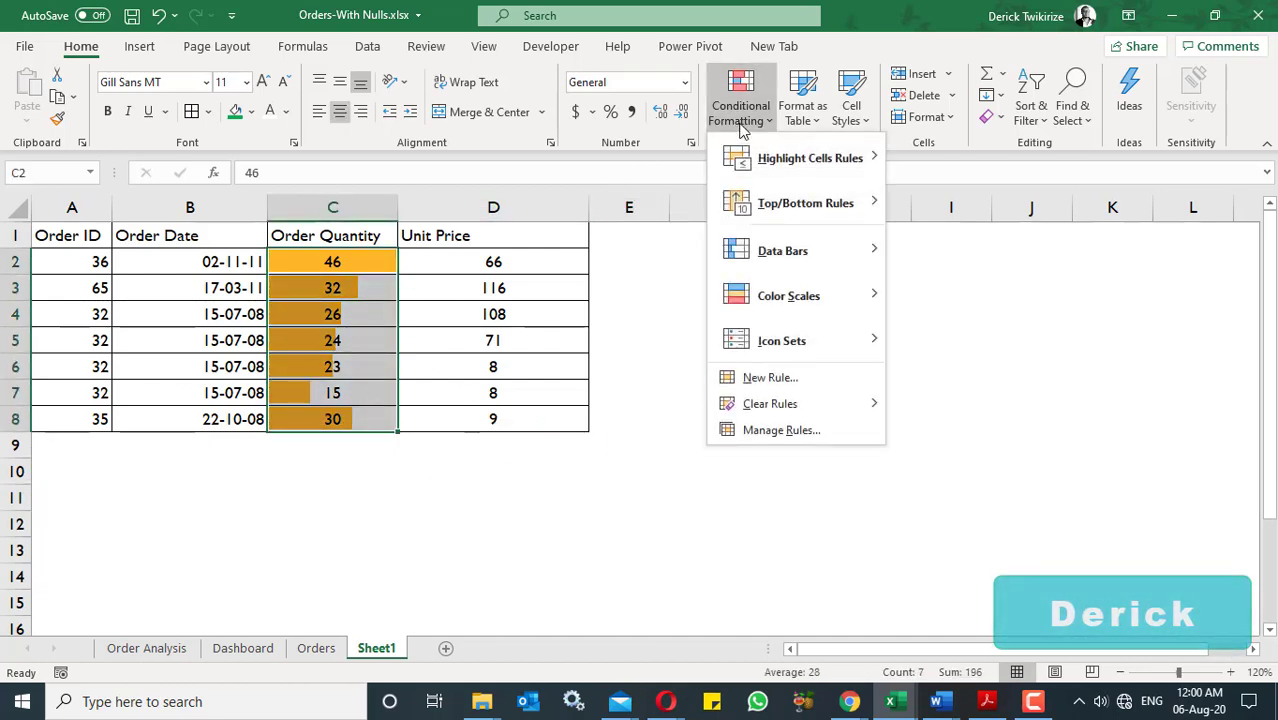
{"action": "mouse_move", "coordinate": [813, 404]}
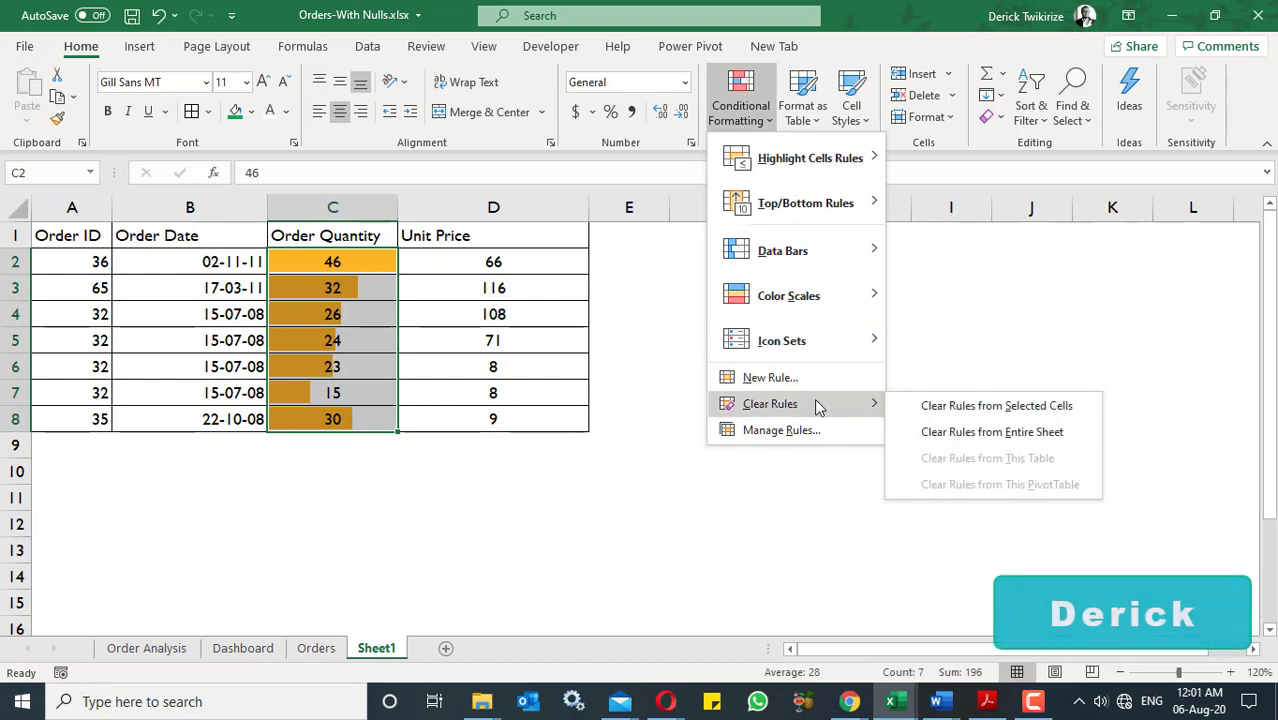
{"action": "left_click", "coordinate": [947, 407]}
{"action": "left_click", "coordinate": [479, 313]}
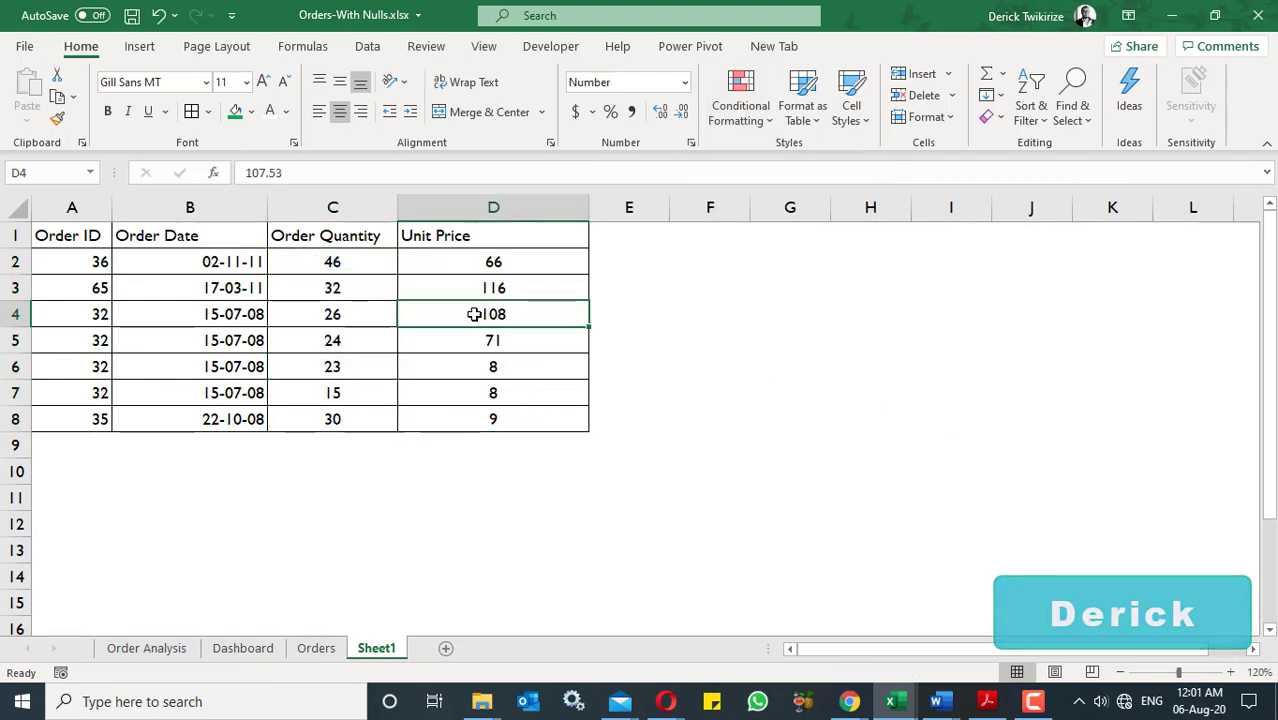
- Create a new color scale formatting rule for the Order Quantity values C2:C8 and set its format style to 3-Color Scale
{"action": "left_click", "coordinate": [327, 262]}
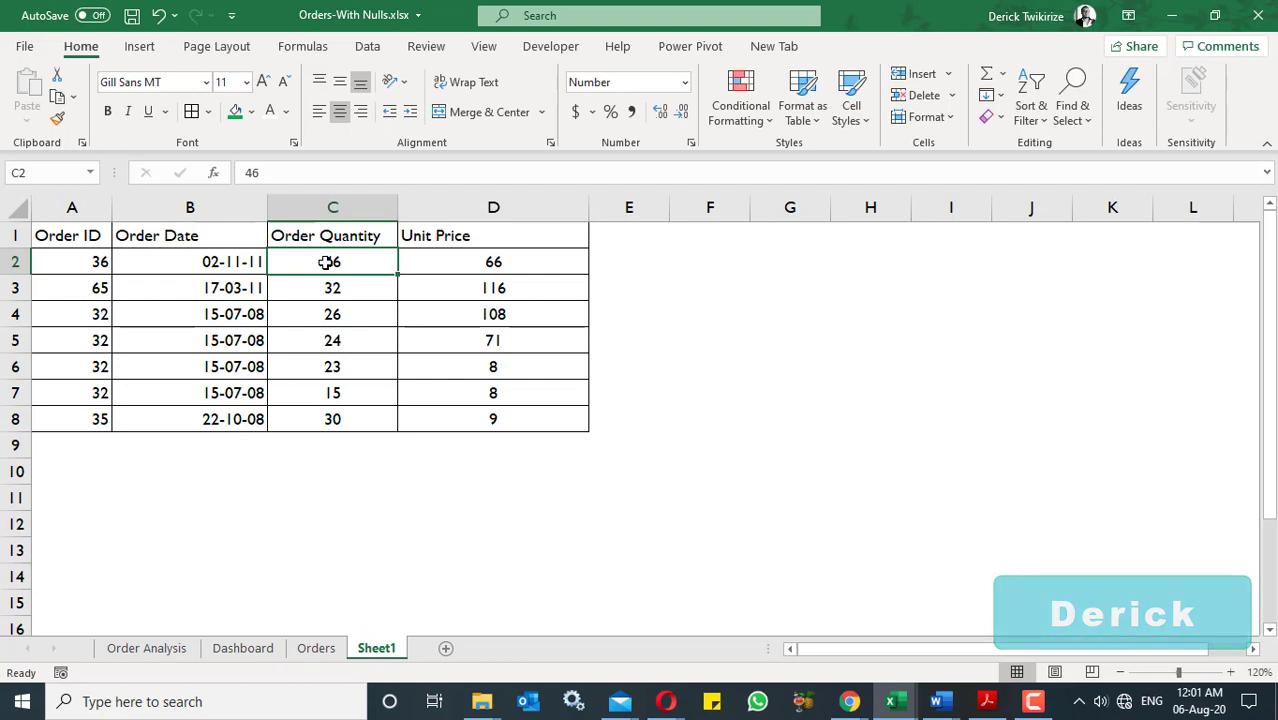
{"action": "left_click_drag", "start_coordinate": [327, 262], "coordinate": [333, 420]}
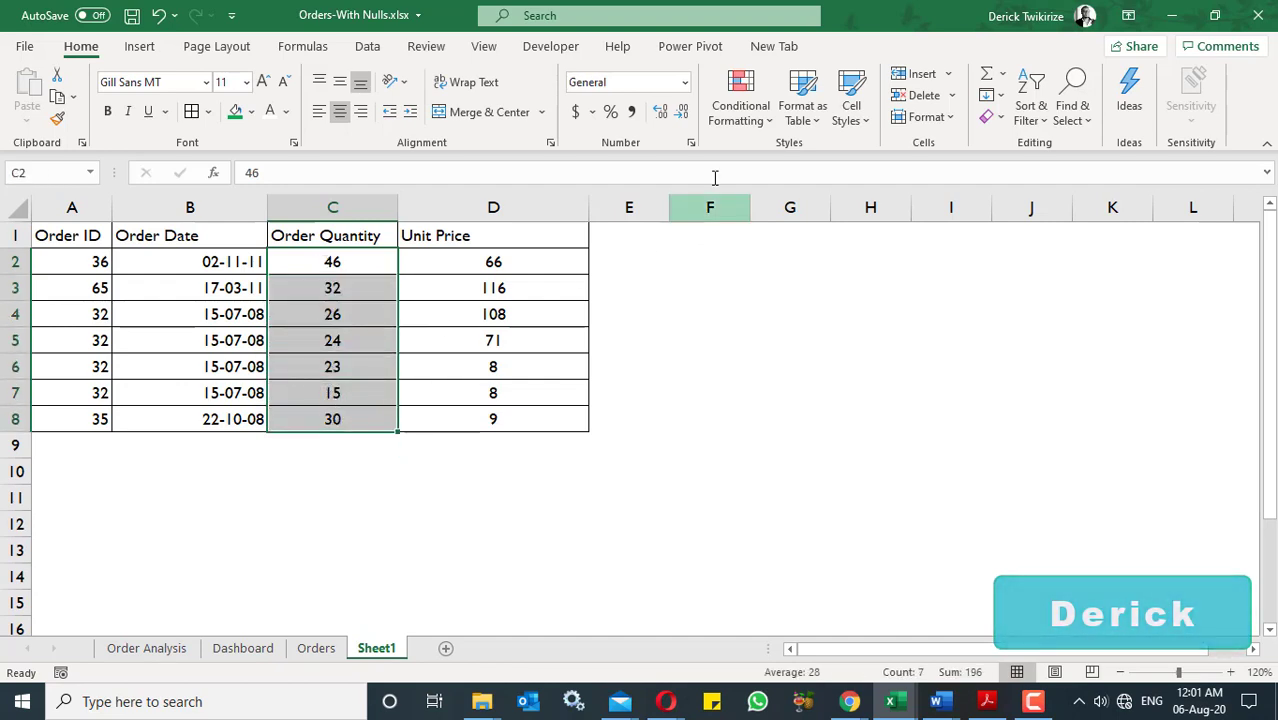
{"action": "left_click", "coordinate": [741, 105]}
{"action": "mouse_move", "coordinate": [805, 255]}
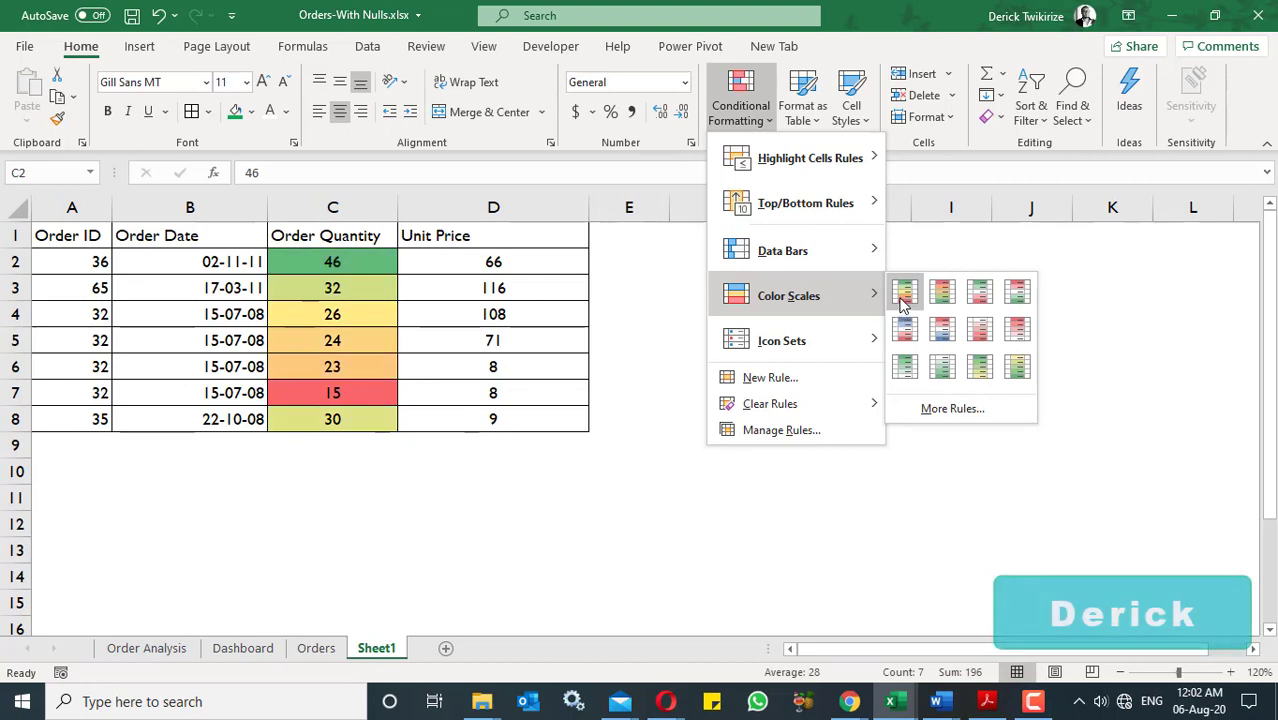
{"action": "left_click", "coordinate": [947, 410]}
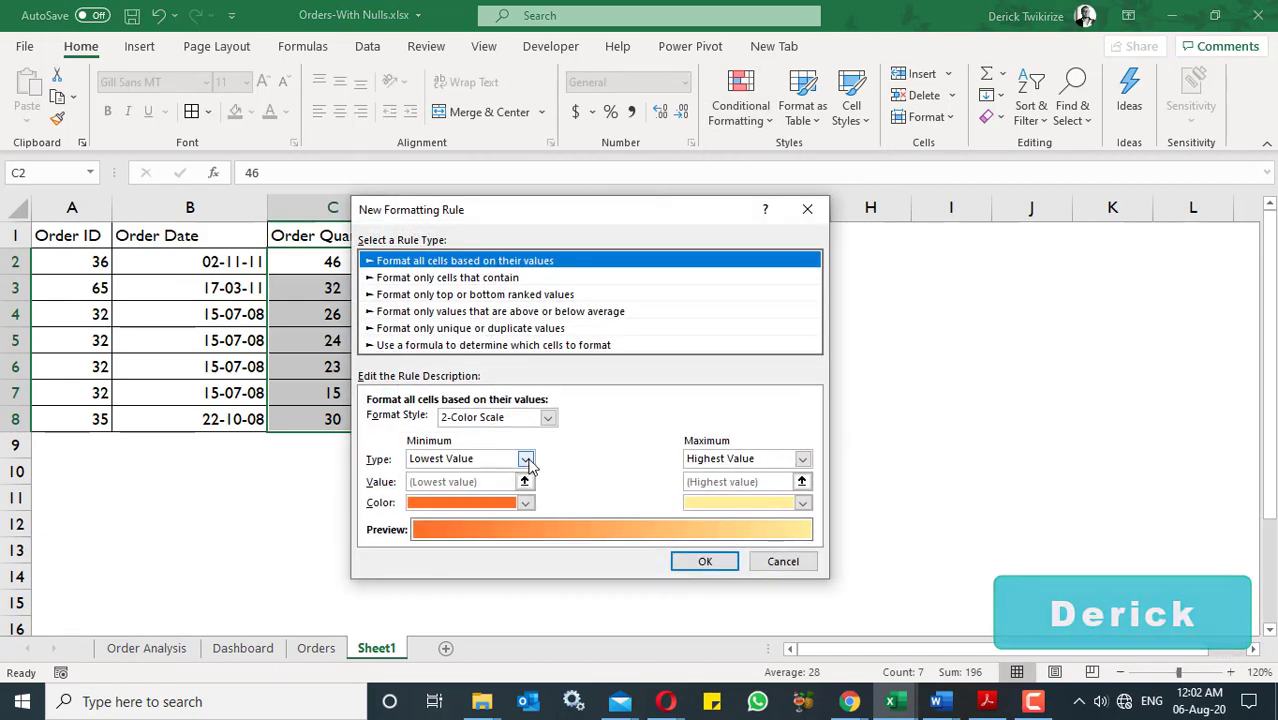
{"action": "left_click", "coordinate": [548, 418]}
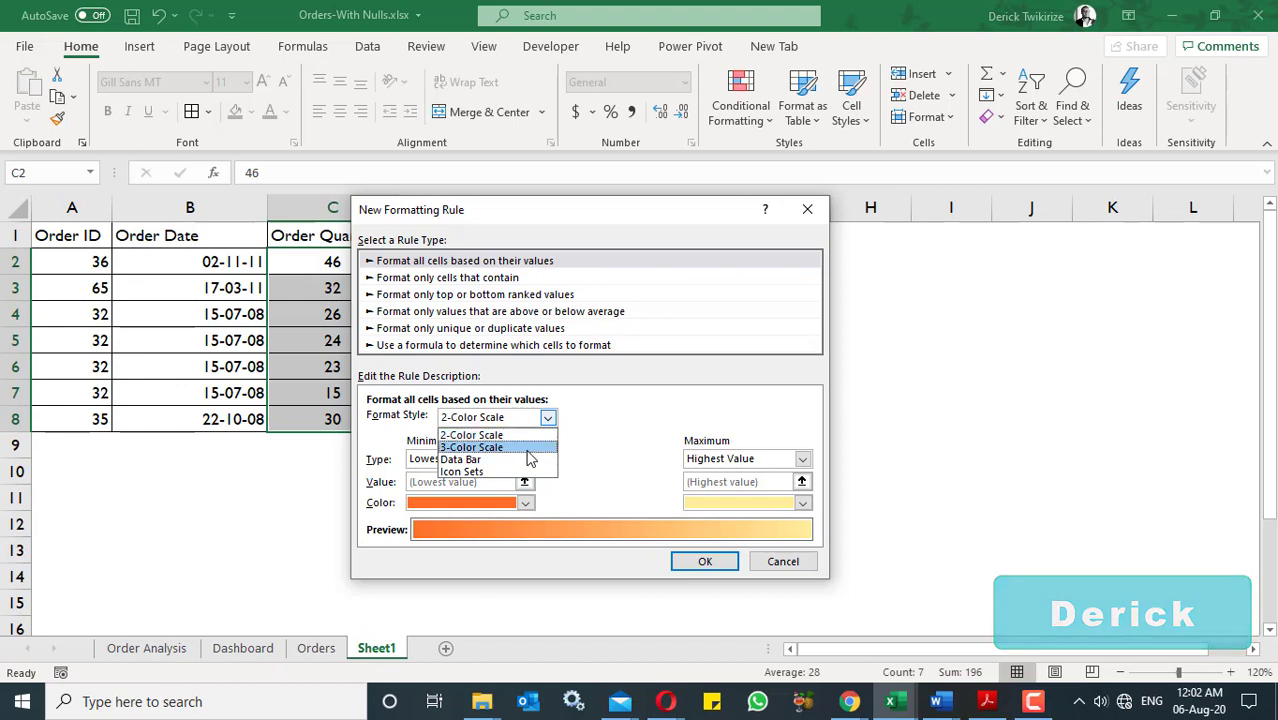
{"action": "left_click", "coordinate": [529, 448]}
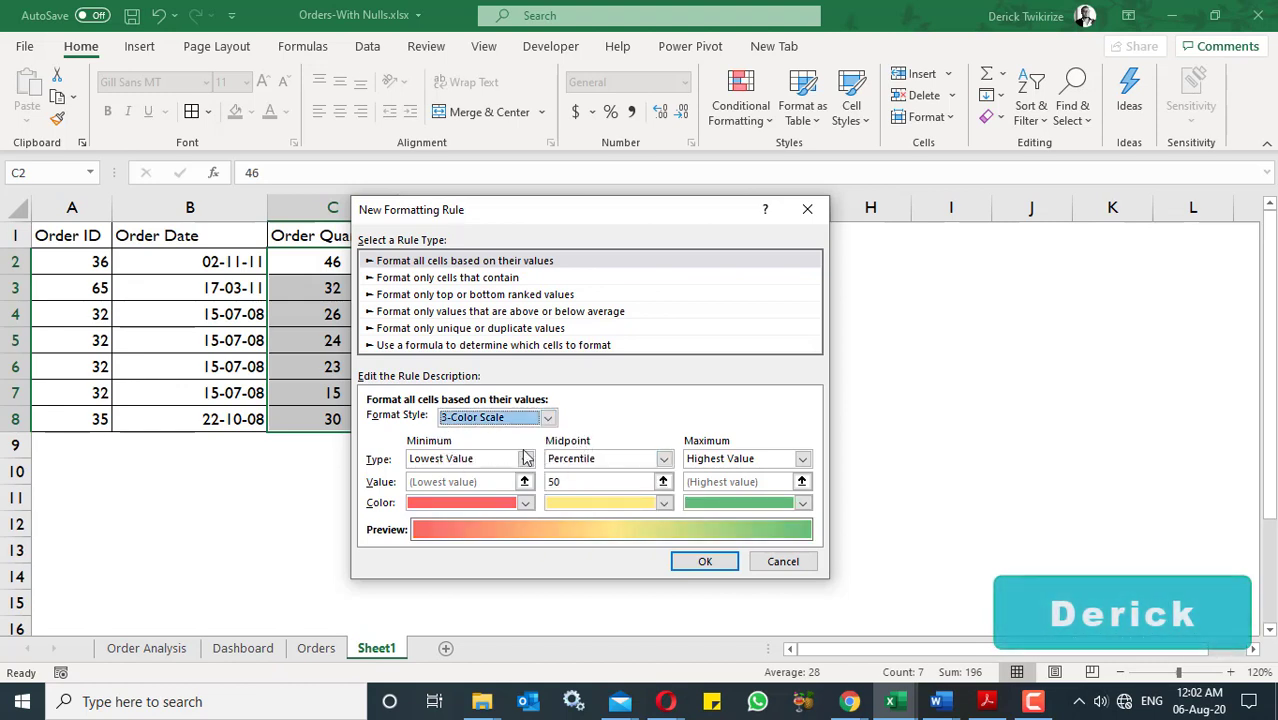
- Set the scale's minimum color to standard red, midpoint to yellow and maximum to green, and apply the rule
{"action": "left_click", "coordinate": [525, 503]}
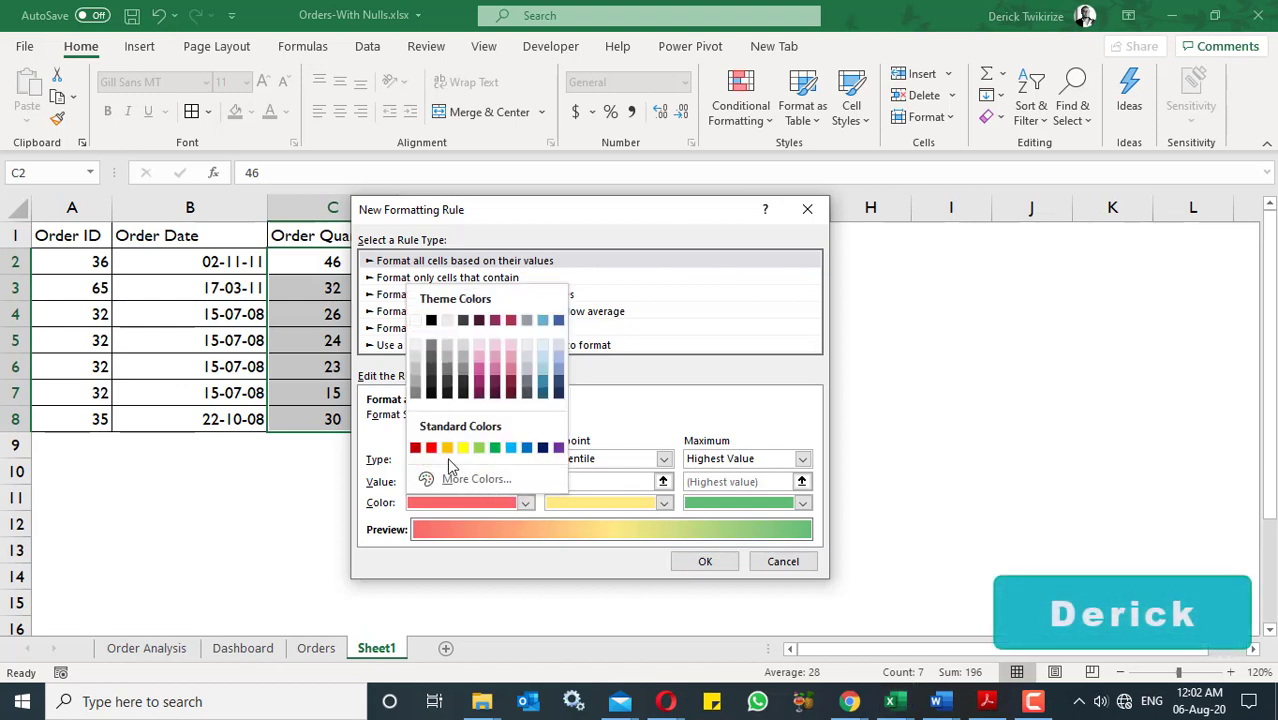
{"action": "left_click", "coordinate": [432, 449]}
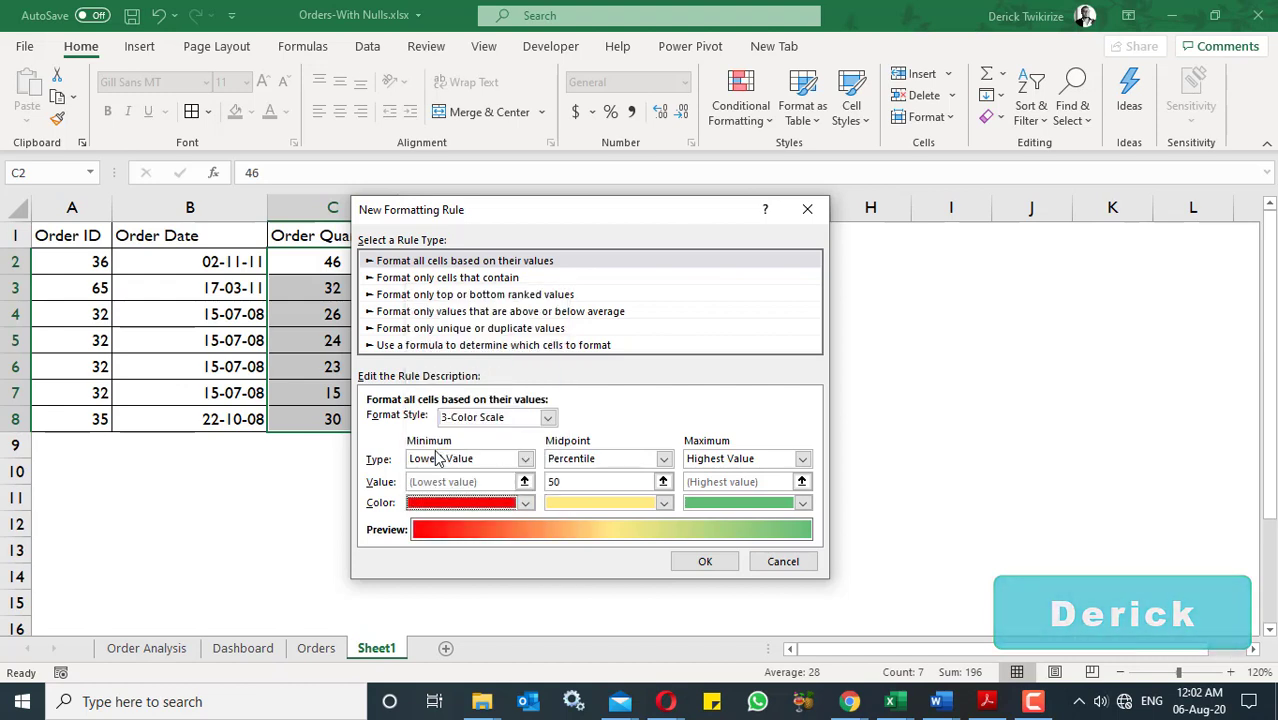
{"action": "left_click", "coordinate": [664, 503]}
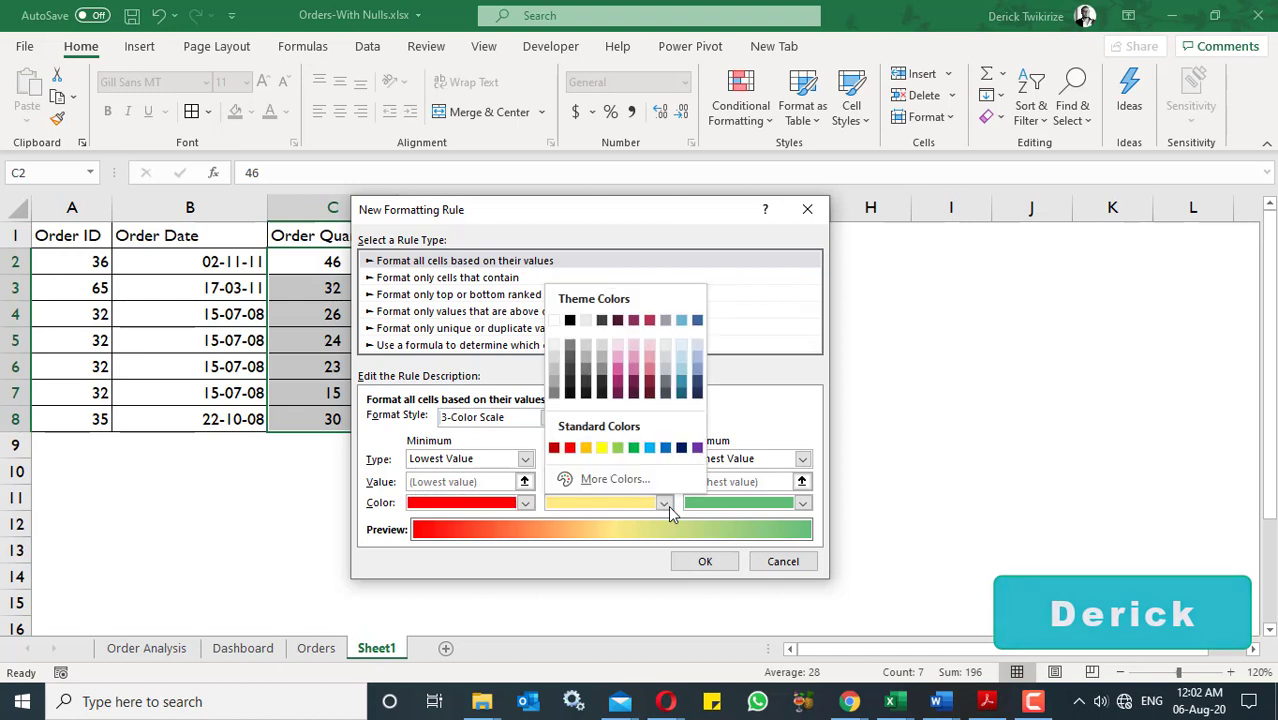
{"action": "key", "text": "Escape"}
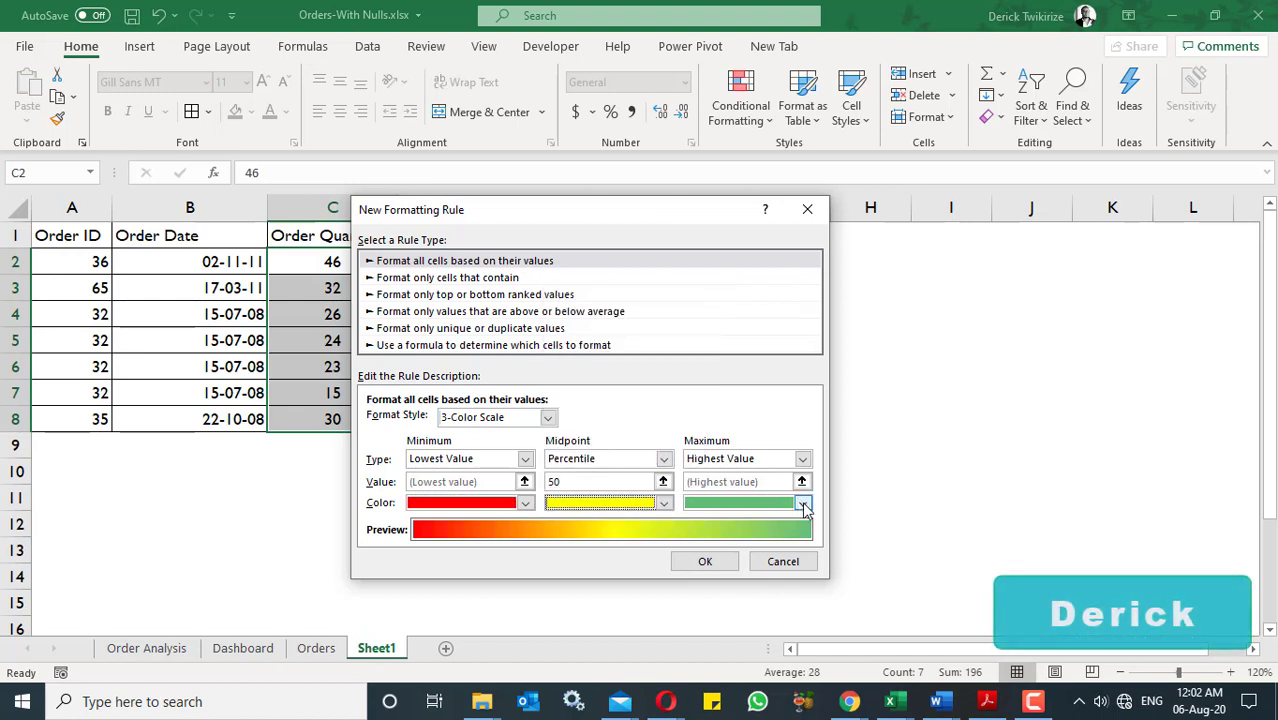
{"action": "left_click", "coordinate": [804, 508]}
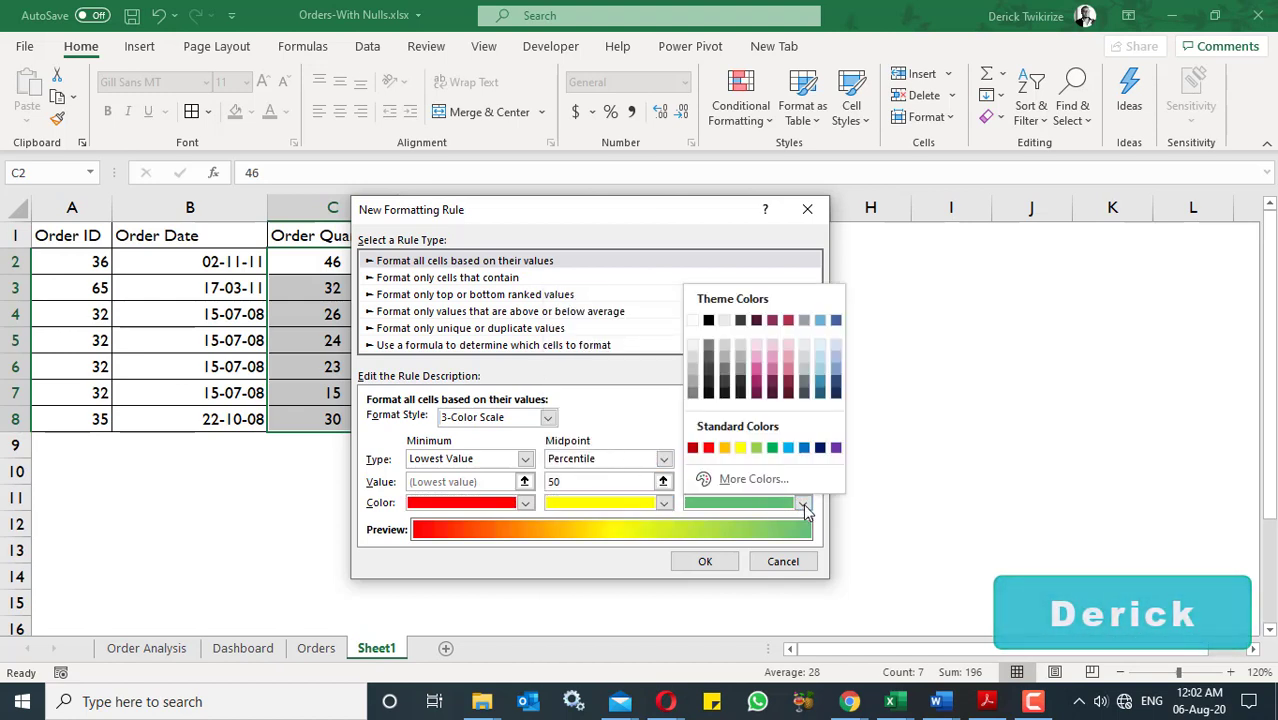
{"action": "left_click", "coordinate": [775, 447]}
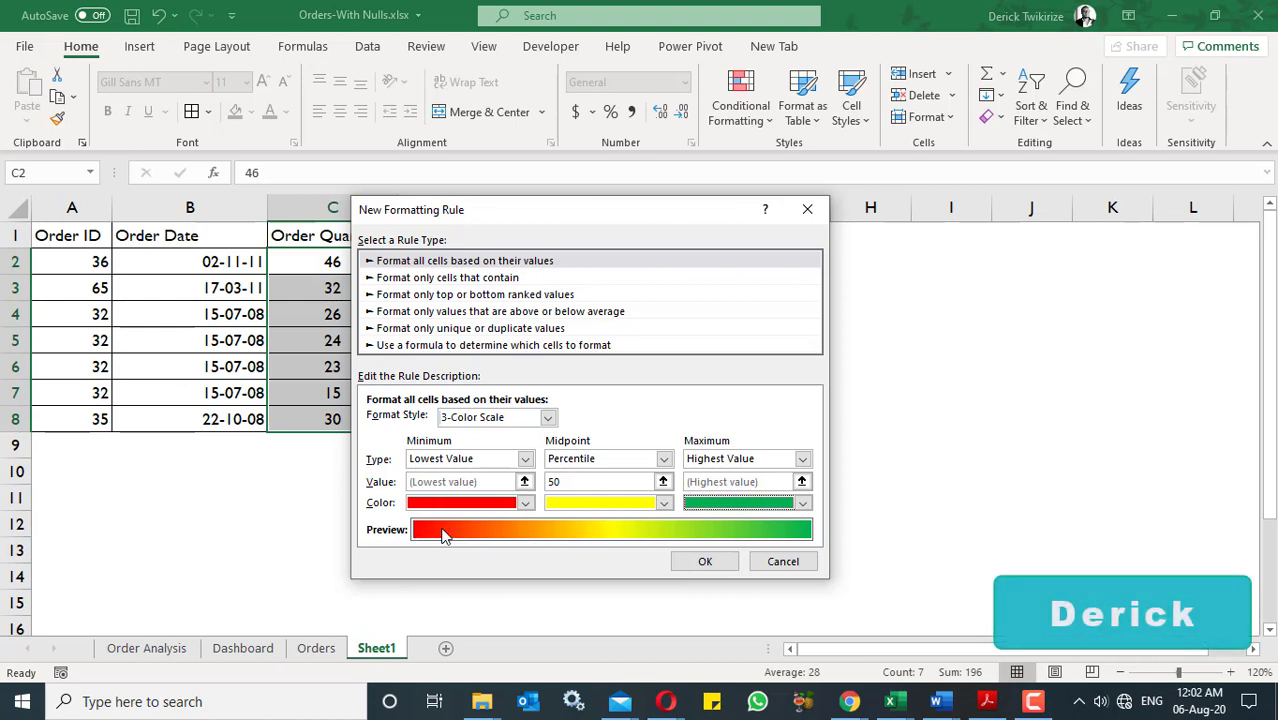
{"action": "left_click", "coordinate": [695, 566]}
{"action": "left_click", "coordinate": [522, 351]}
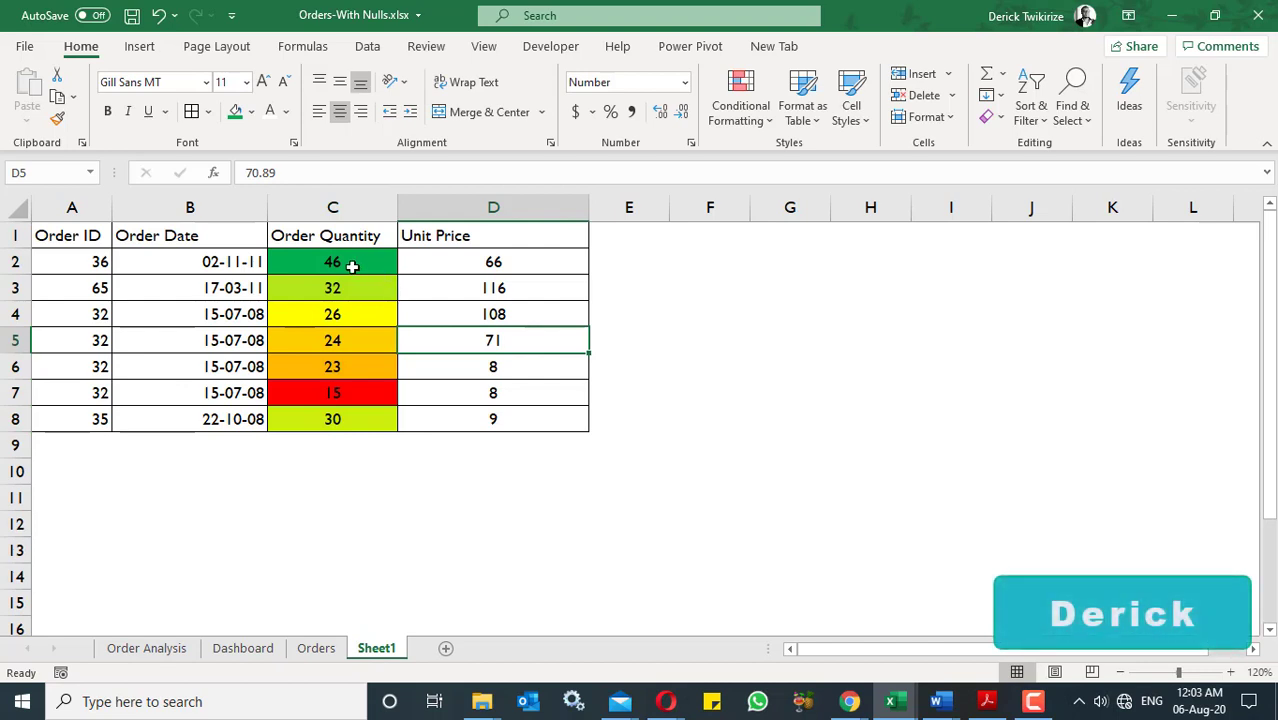
- Undo and redo the custom color scale on the Order Quantity values to compare, and finally undo it
{"action": "left_click", "coordinate": [158, 18]}
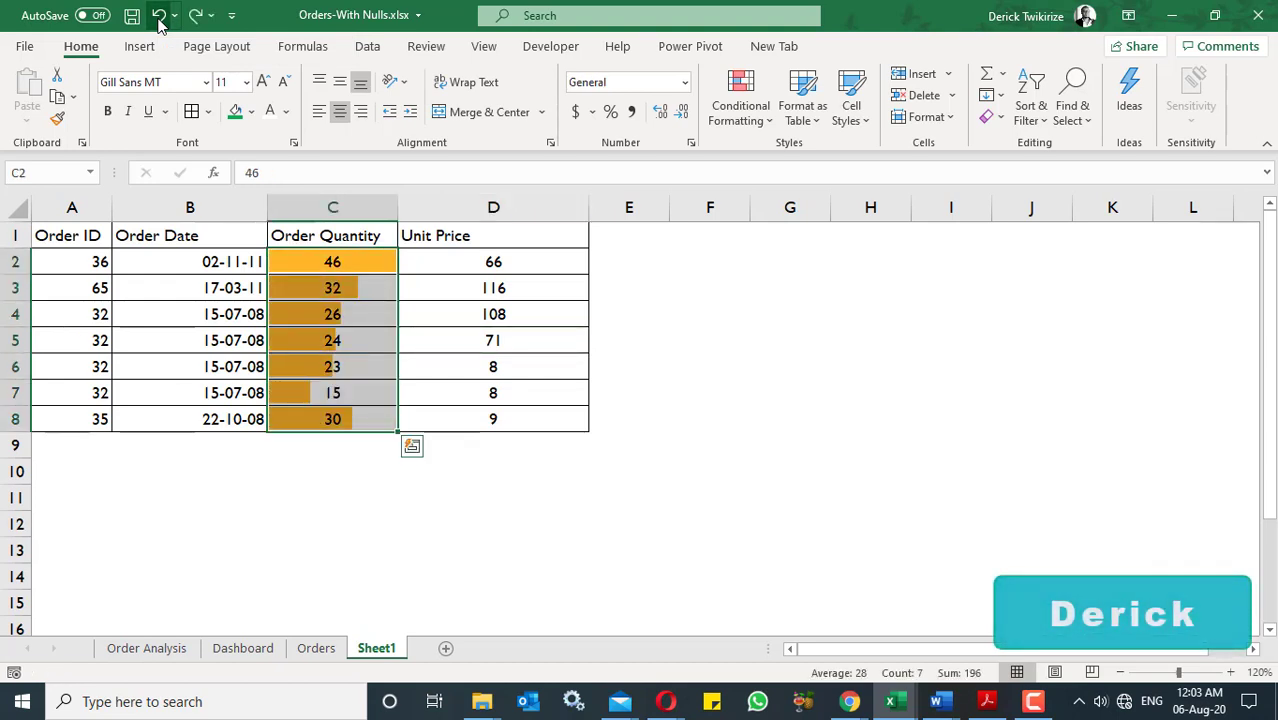
{"action": "left_click", "coordinate": [195, 17]}
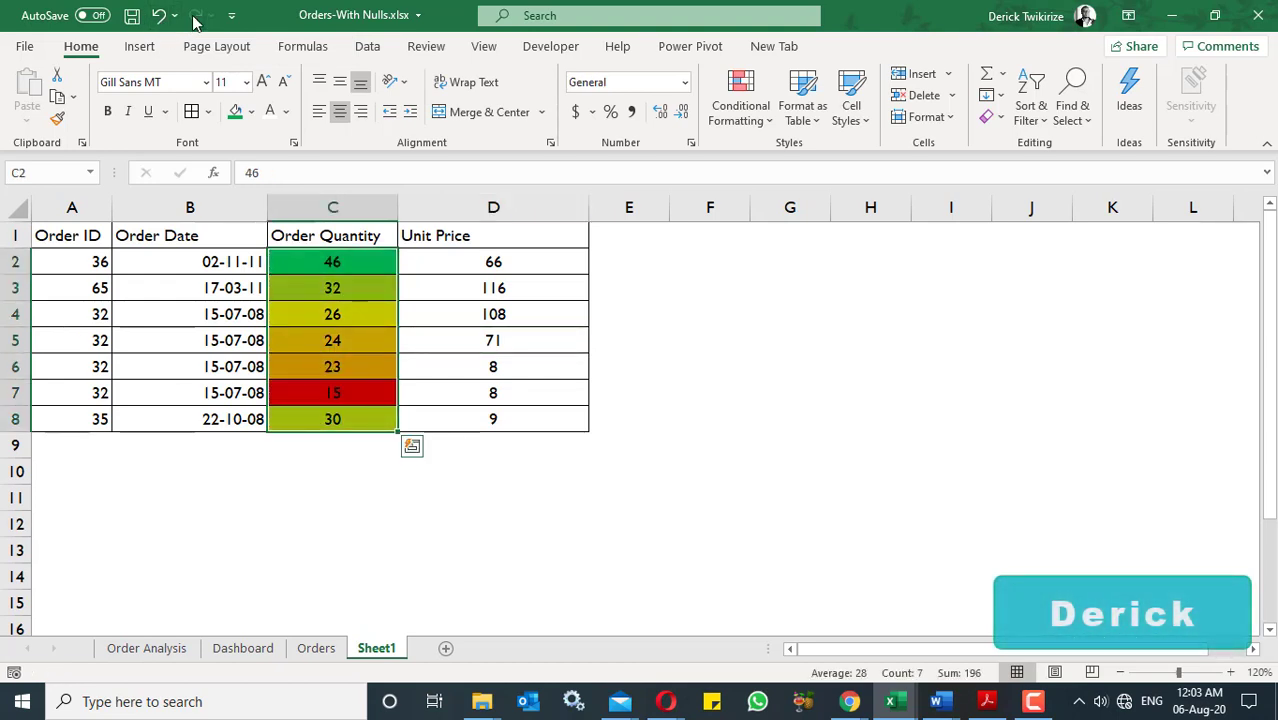
{"action": "left_click", "coordinate": [503, 452]}
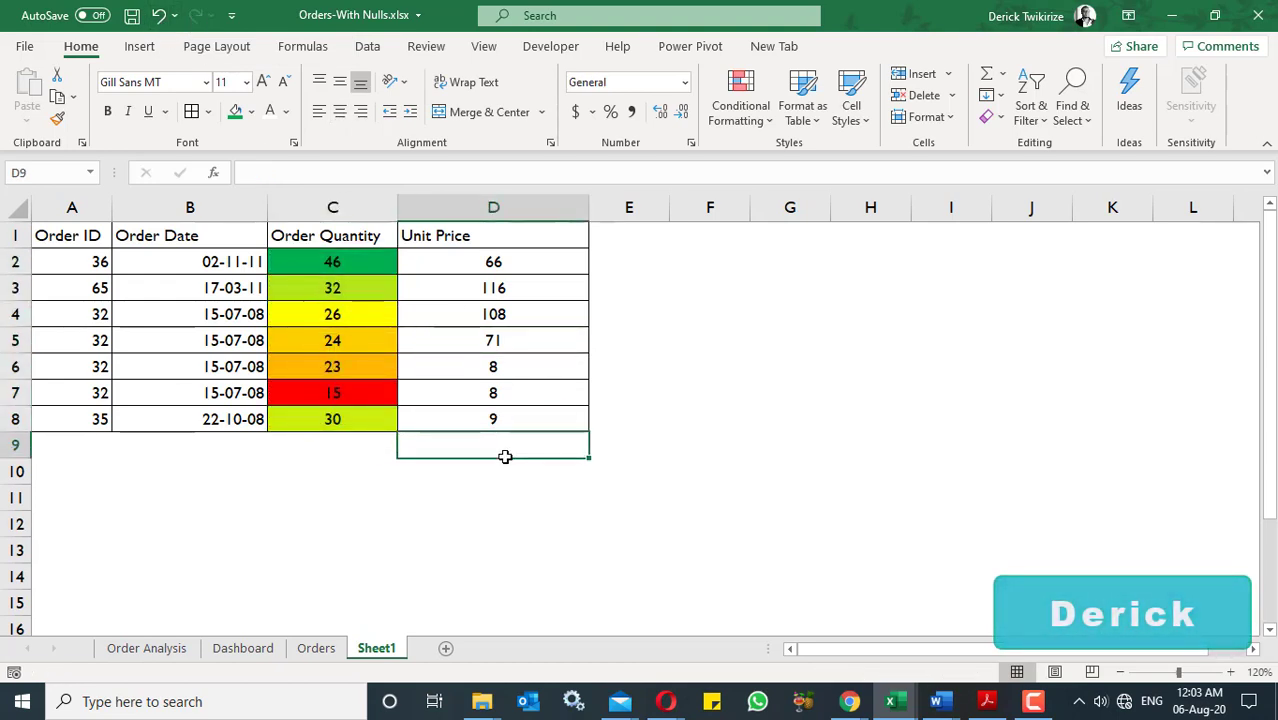
{"action": "left_click", "coordinate": [158, 16]}
- Try the preset Green - Yellow - Red color scale on C2:C8, toggling it with undo and redo before undoing it
{"action": "left_click", "coordinate": [738, 98]}
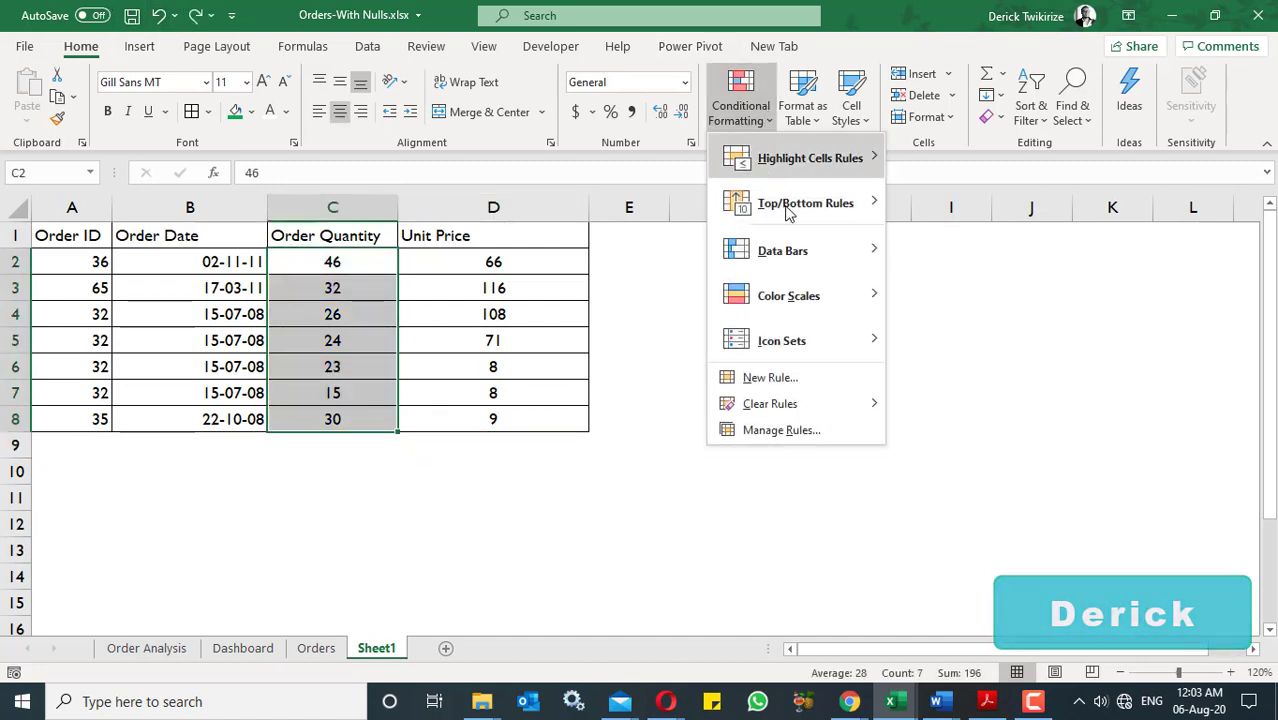
{"action": "mouse_move", "coordinate": [813, 296]}
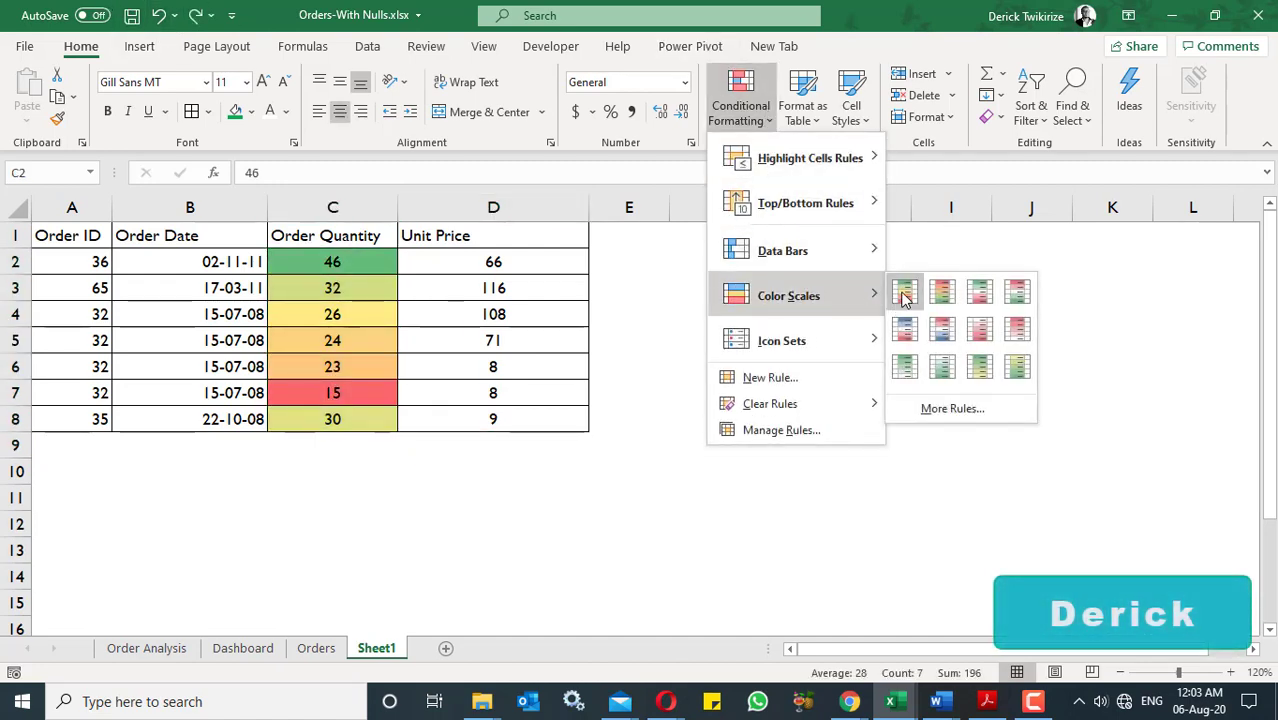
{"action": "left_click", "coordinate": [904, 294]}
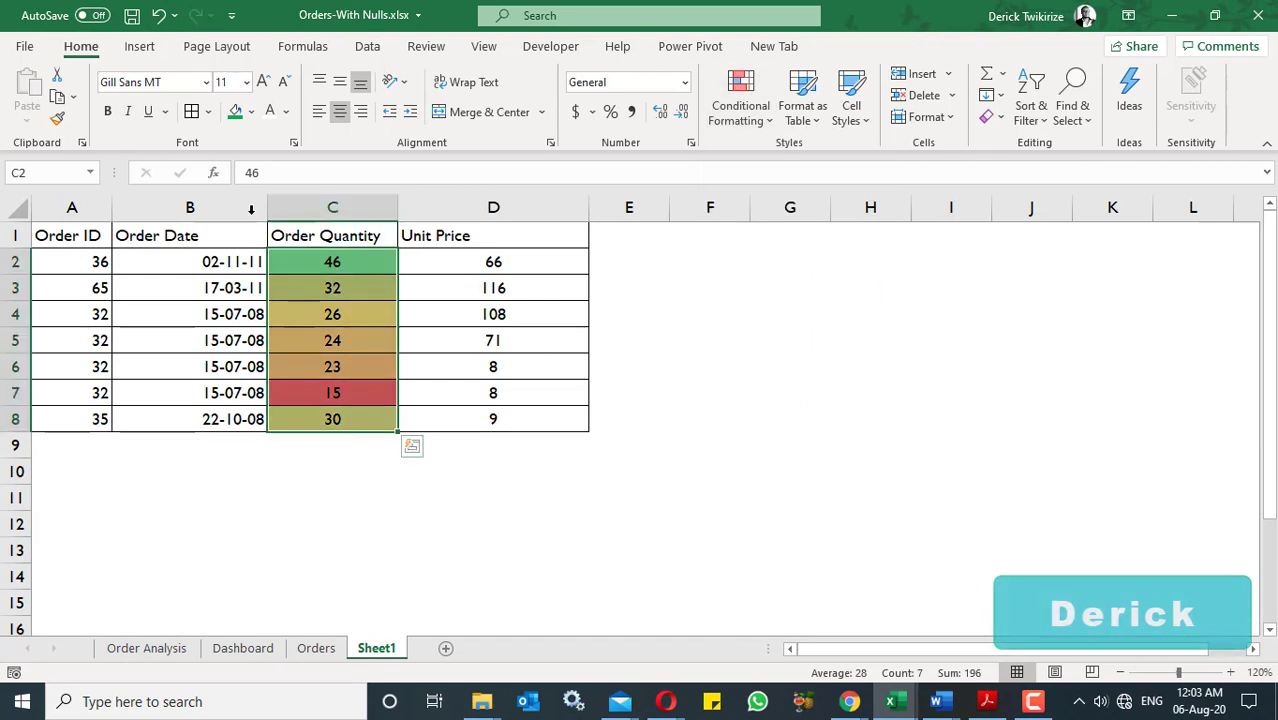
{"action": "left_click", "coordinate": [158, 17]}
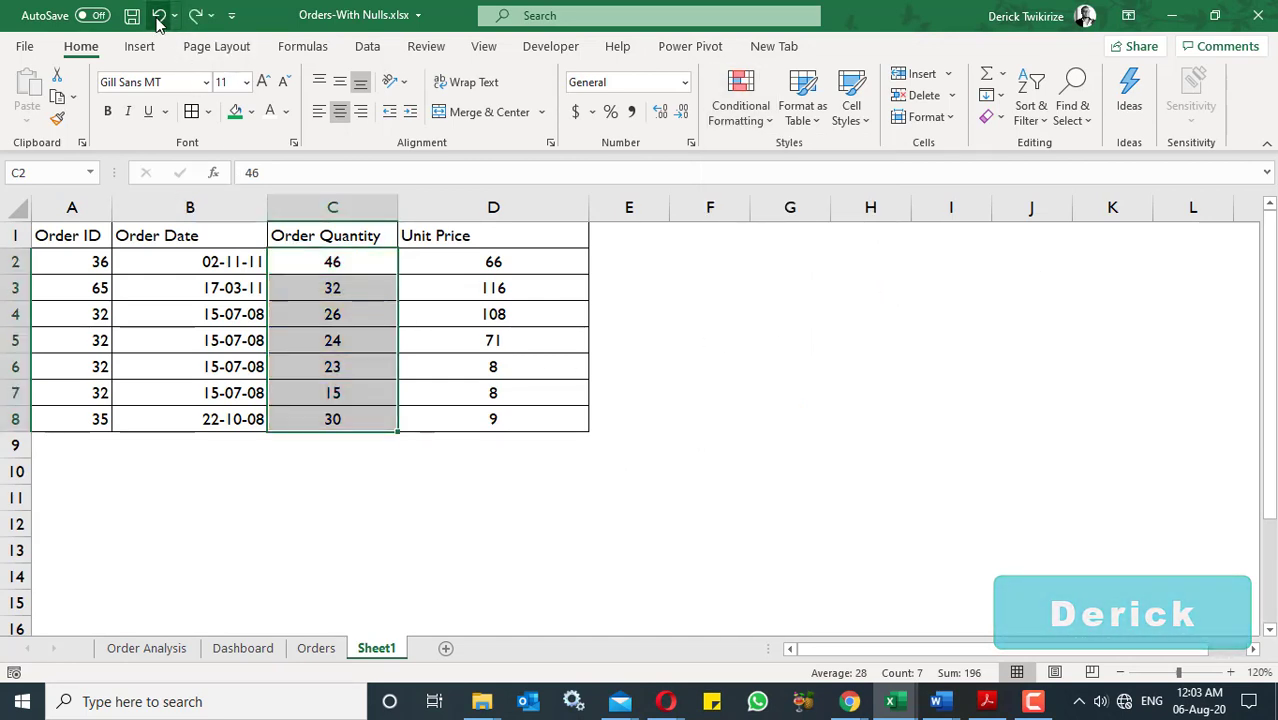
{"action": "left_click", "coordinate": [196, 17]}
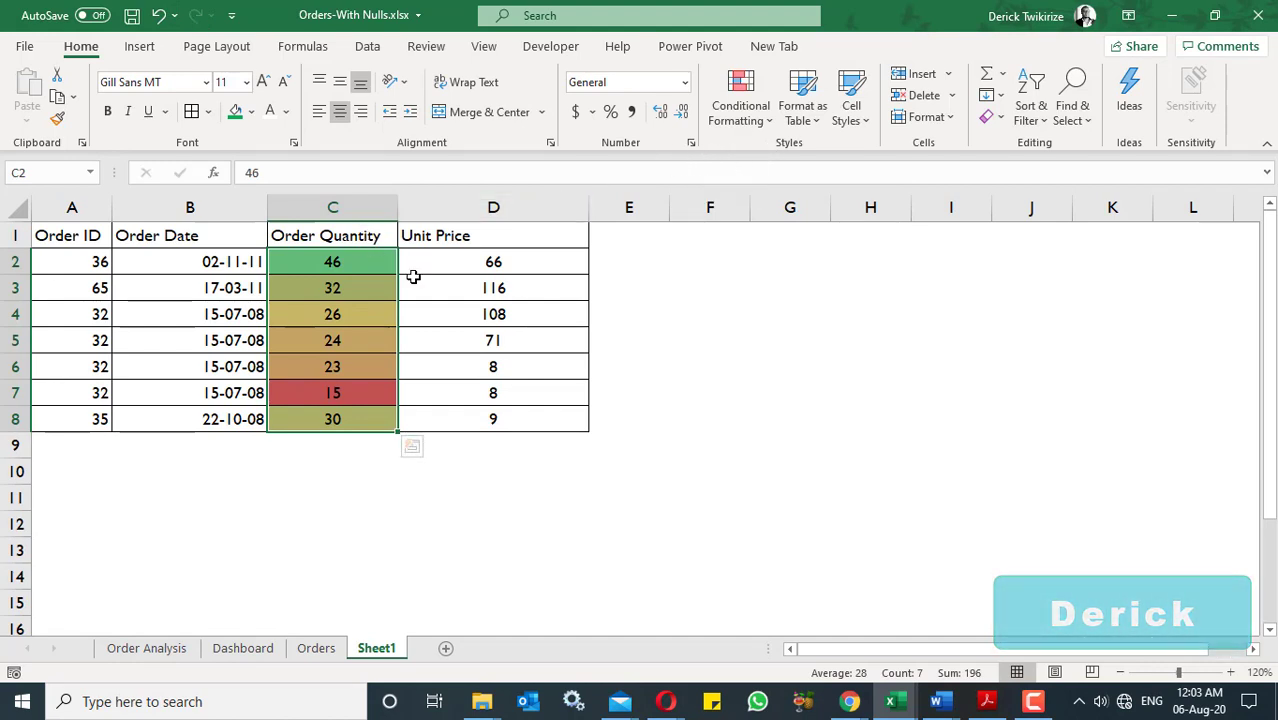
{"action": "left_click", "coordinate": [158, 15]}
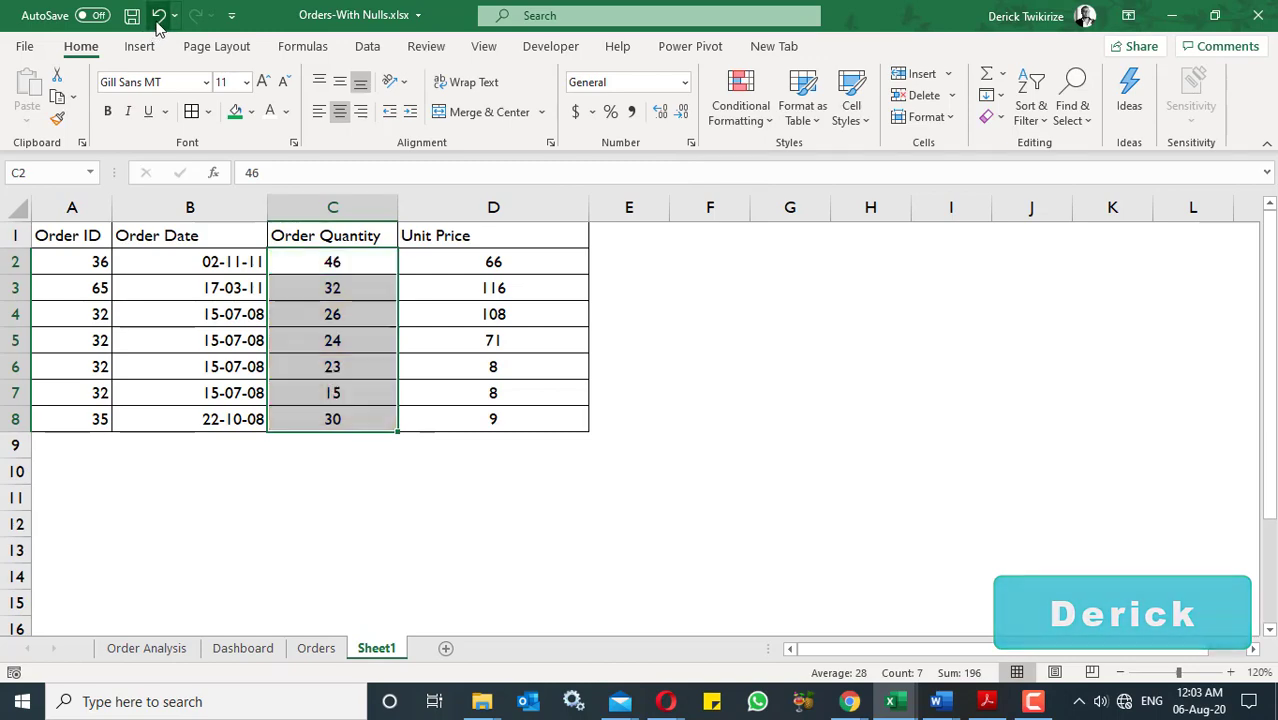
- Examine the 2-Color Scale and 3-Color Scale settings, including the midpoint percentile, in a new rule for C2:C8 without applying it
{"action": "left_click", "coordinate": [765, 115]}
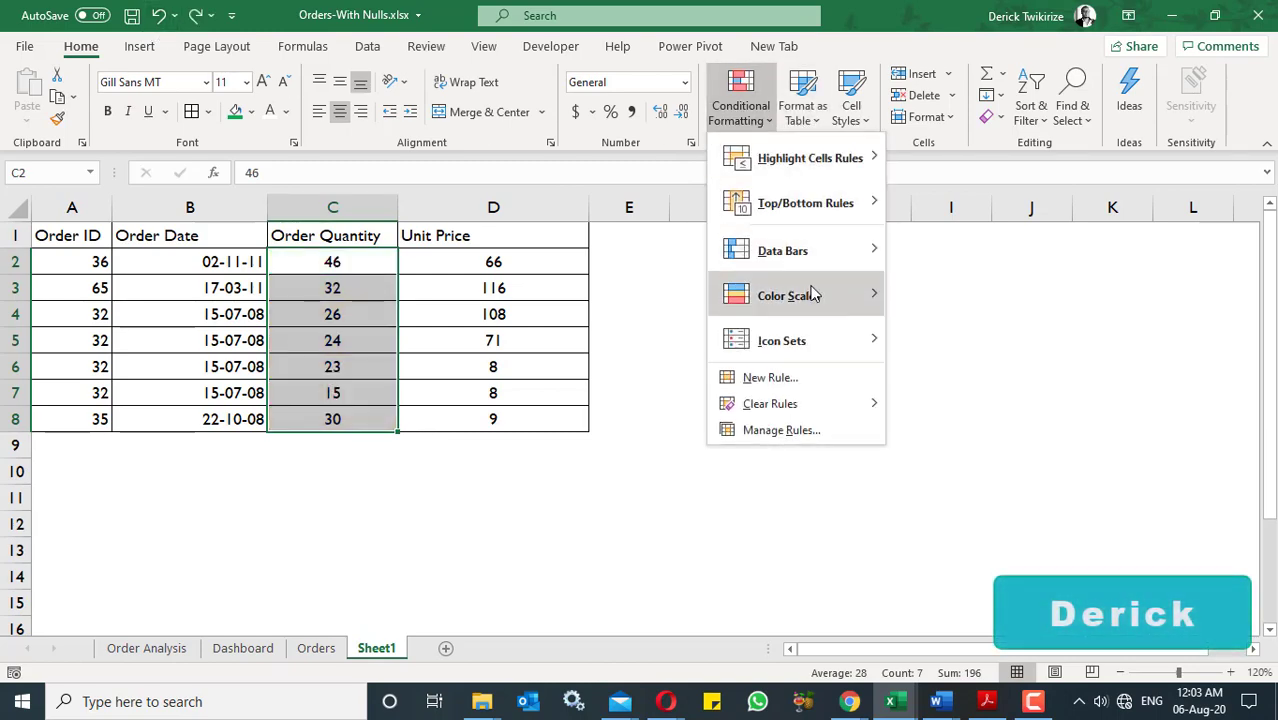
{"action": "mouse_move", "coordinate": [812, 294]}
{"action": "left_click", "coordinate": [951, 408]}
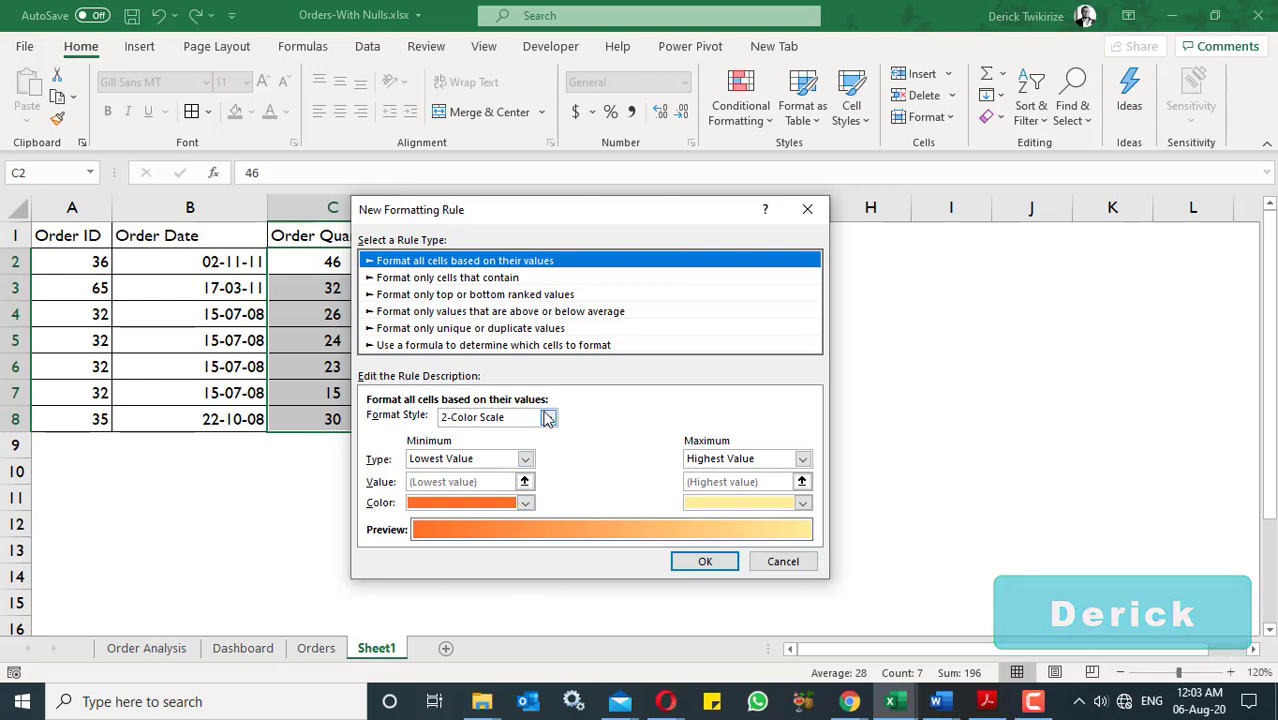
{"action": "left_click", "coordinate": [548, 418]}
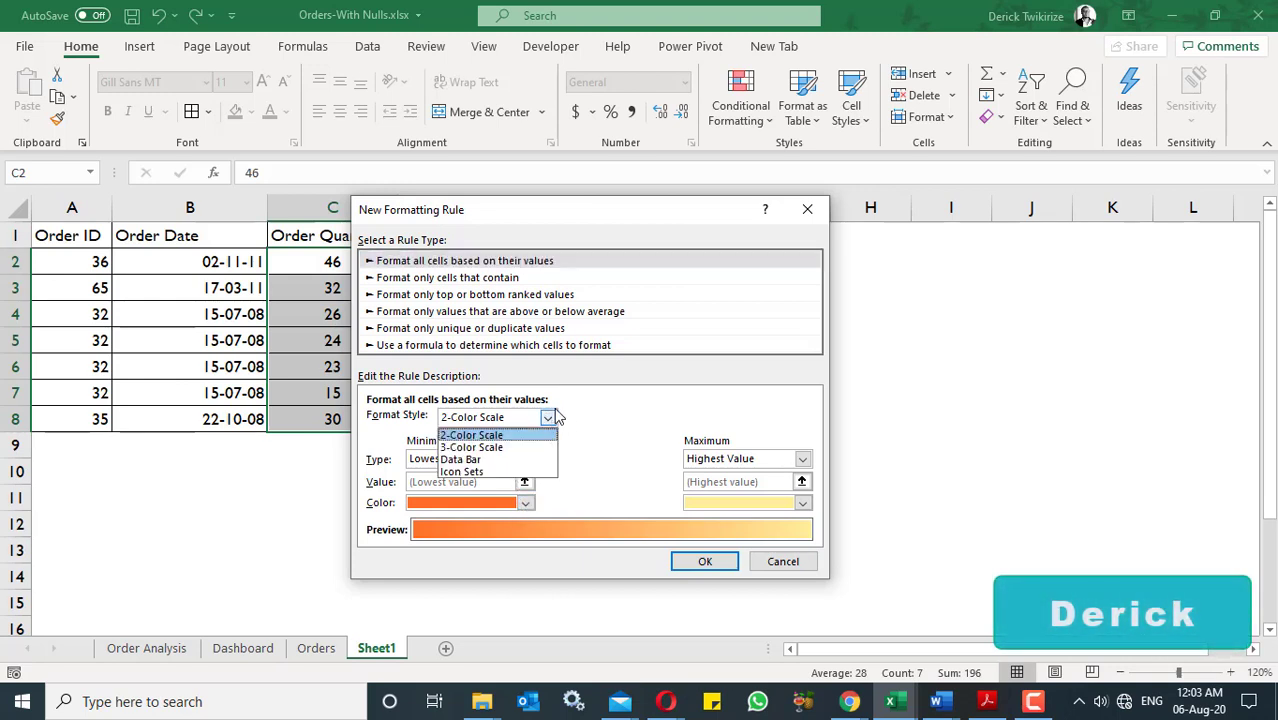
{"action": "left_click", "coordinate": [490, 436]}
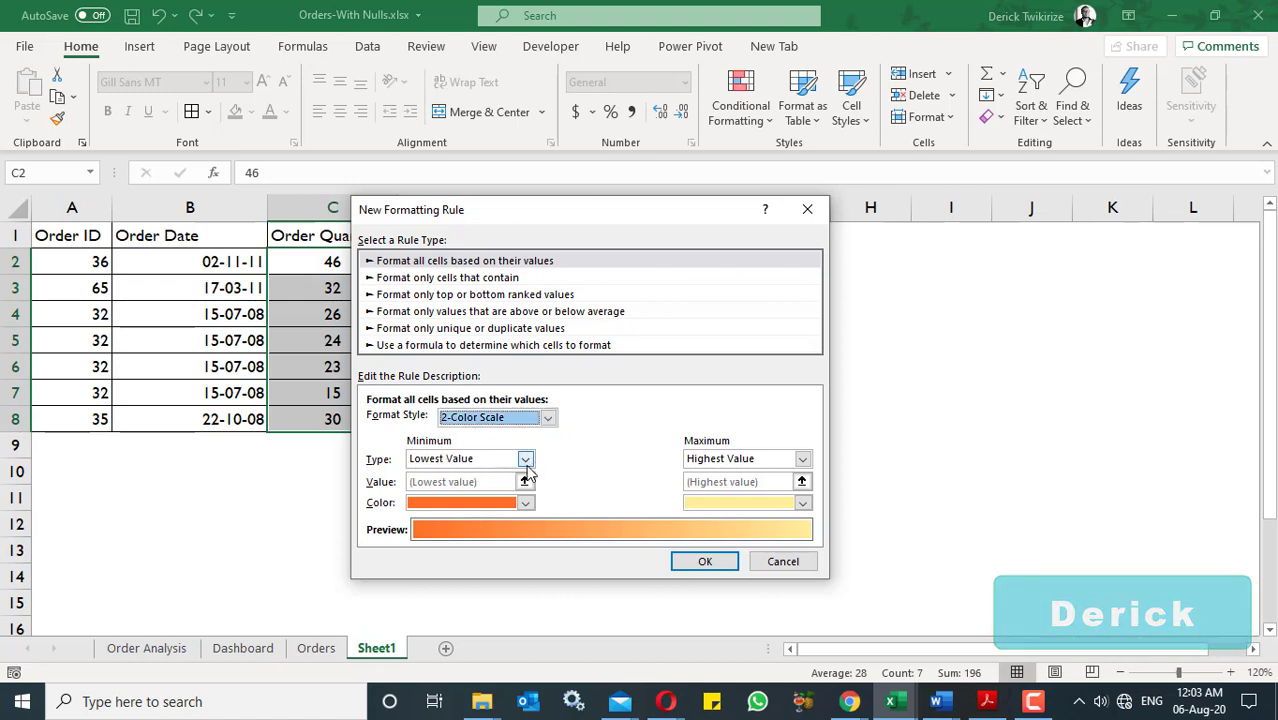
{"action": "left_click", "coordinate": [548, 419]}
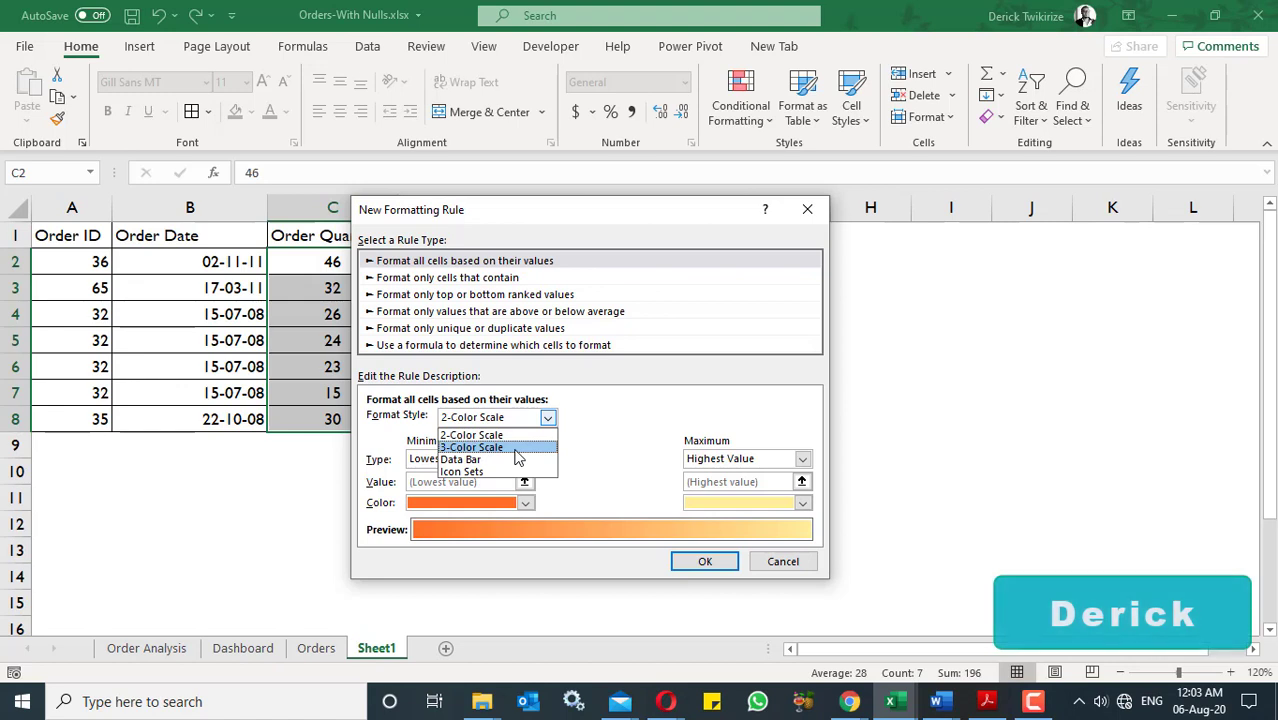
{"action": "left_click", "coordinate": [516, 449]}
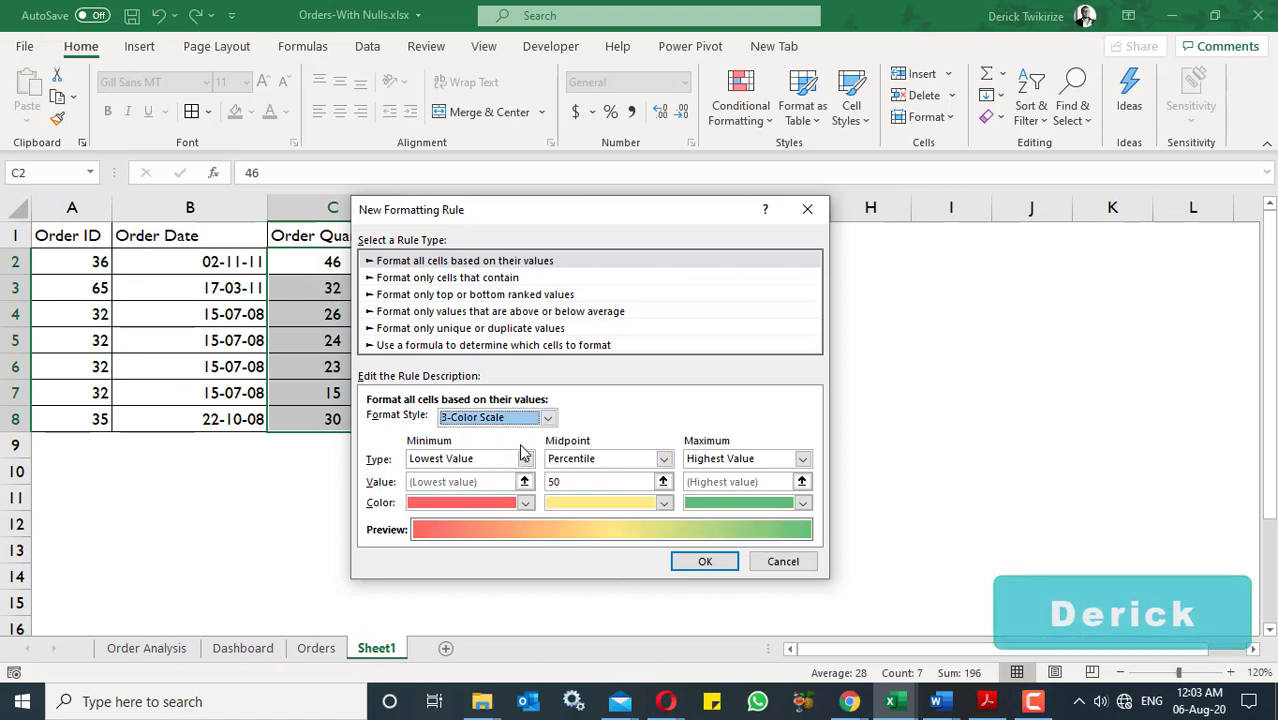
{"action": "left_click", "coordinate": [573, 483]}
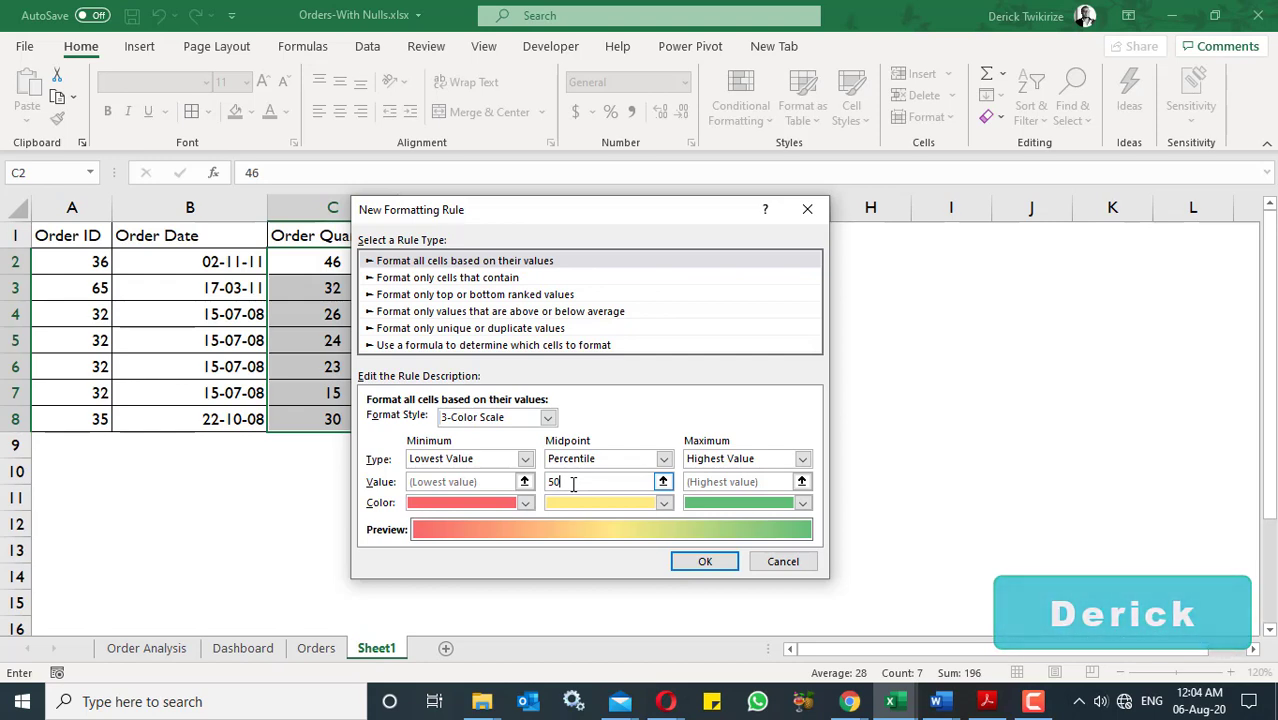
{"action": "left_click", "coordinate": [783, 562]}
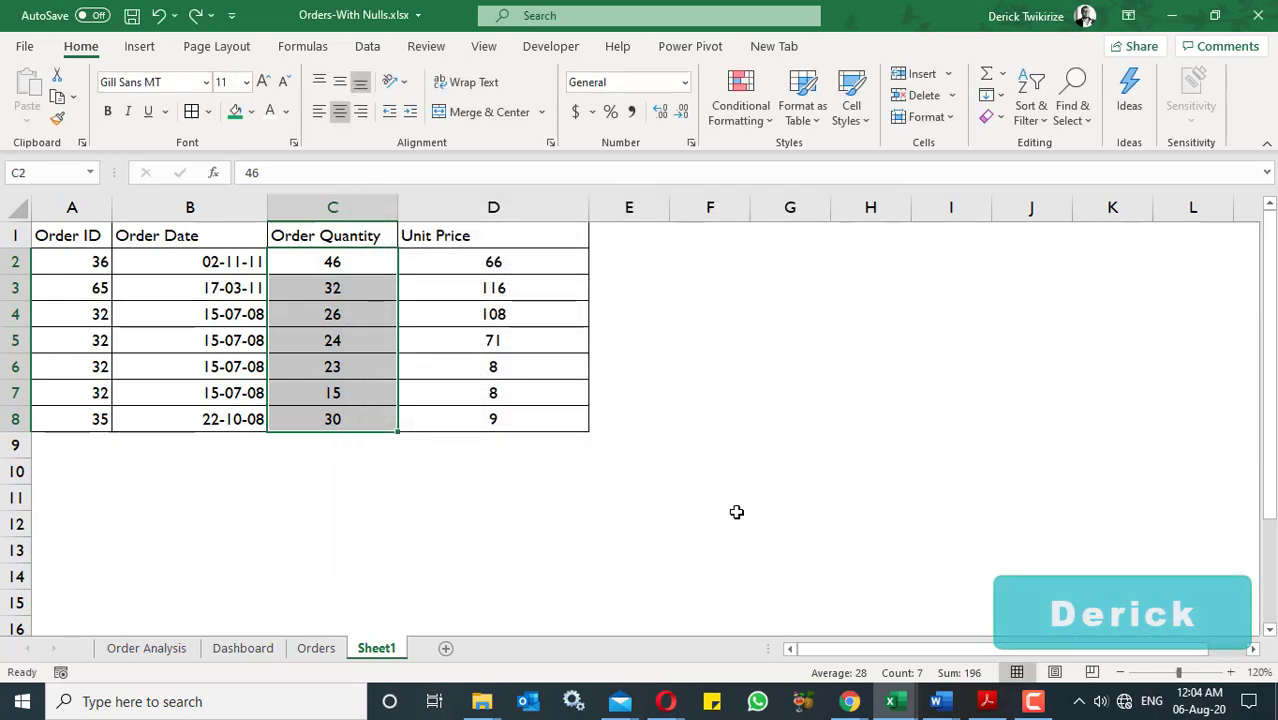
- Apply the 3 Traffic Lights (Rimmed) icon set to the Order Quantity values C2:C8 and inspect the first cells
{"action": "left_click", "coordinate": [754, 123]}
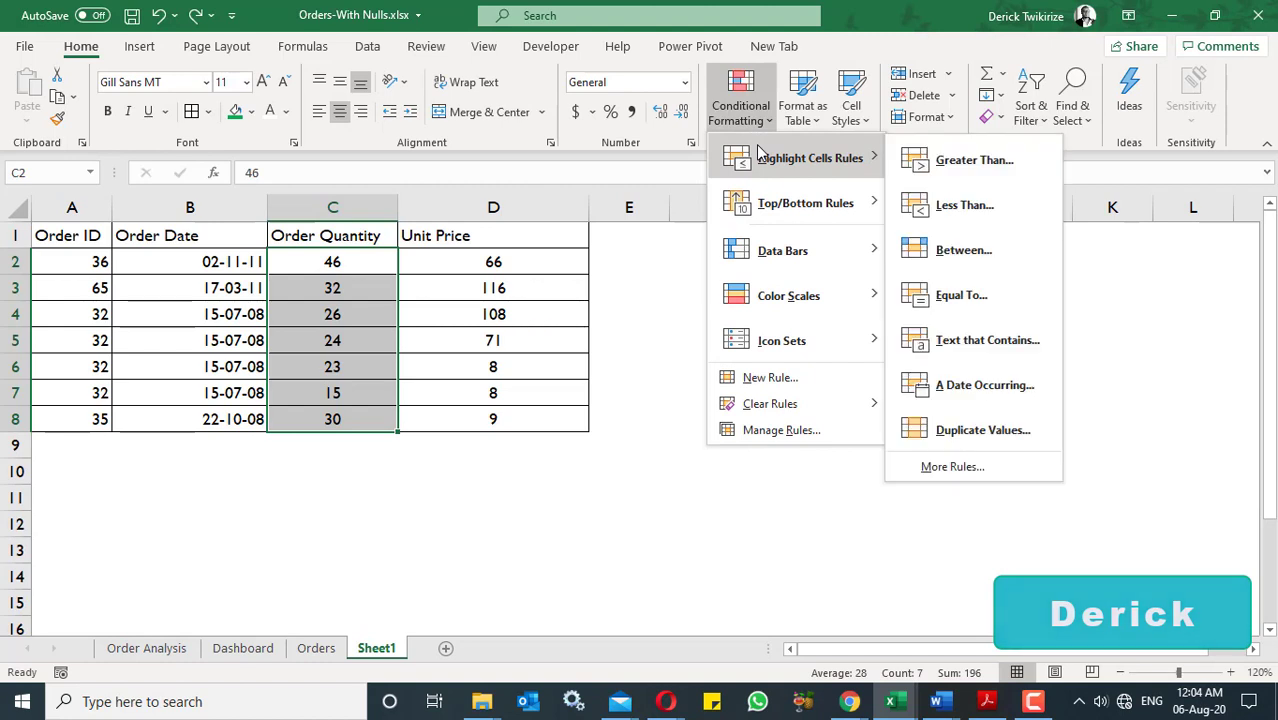
{"action": "mouse_move", "coordinate": [797, 343]}
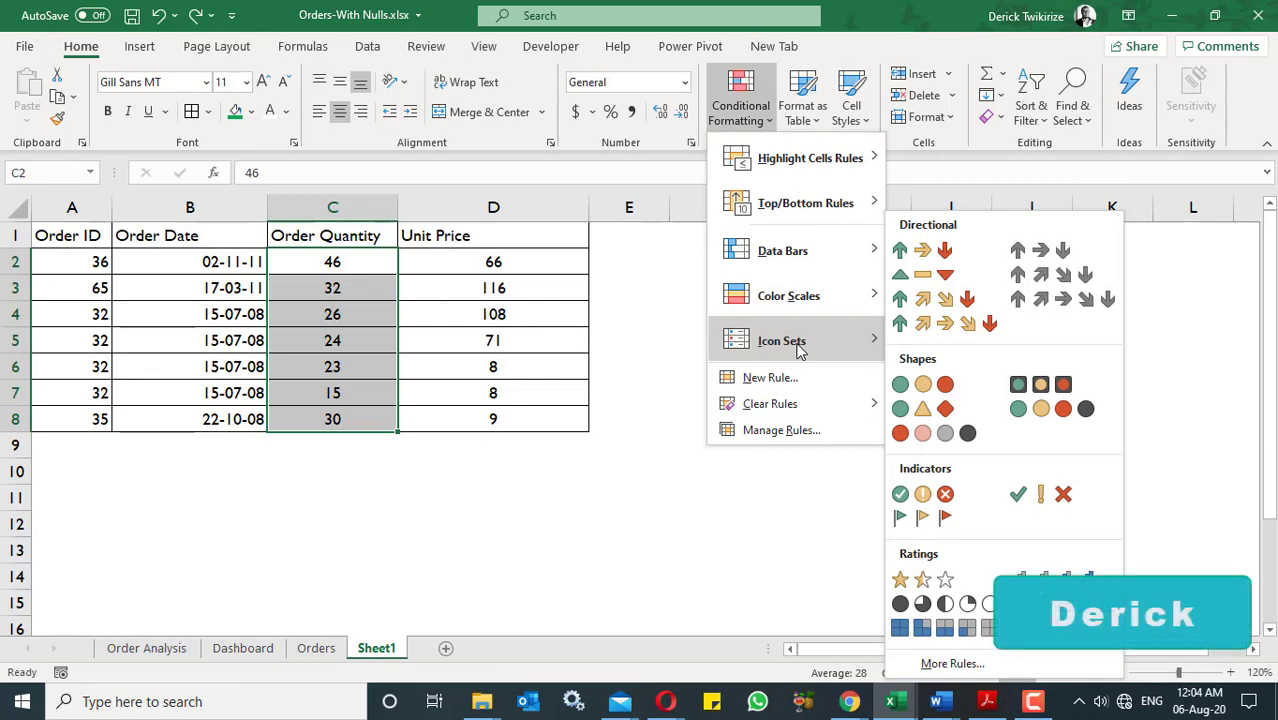
{"action": "left_click", "coordinate": [1023, 387]}
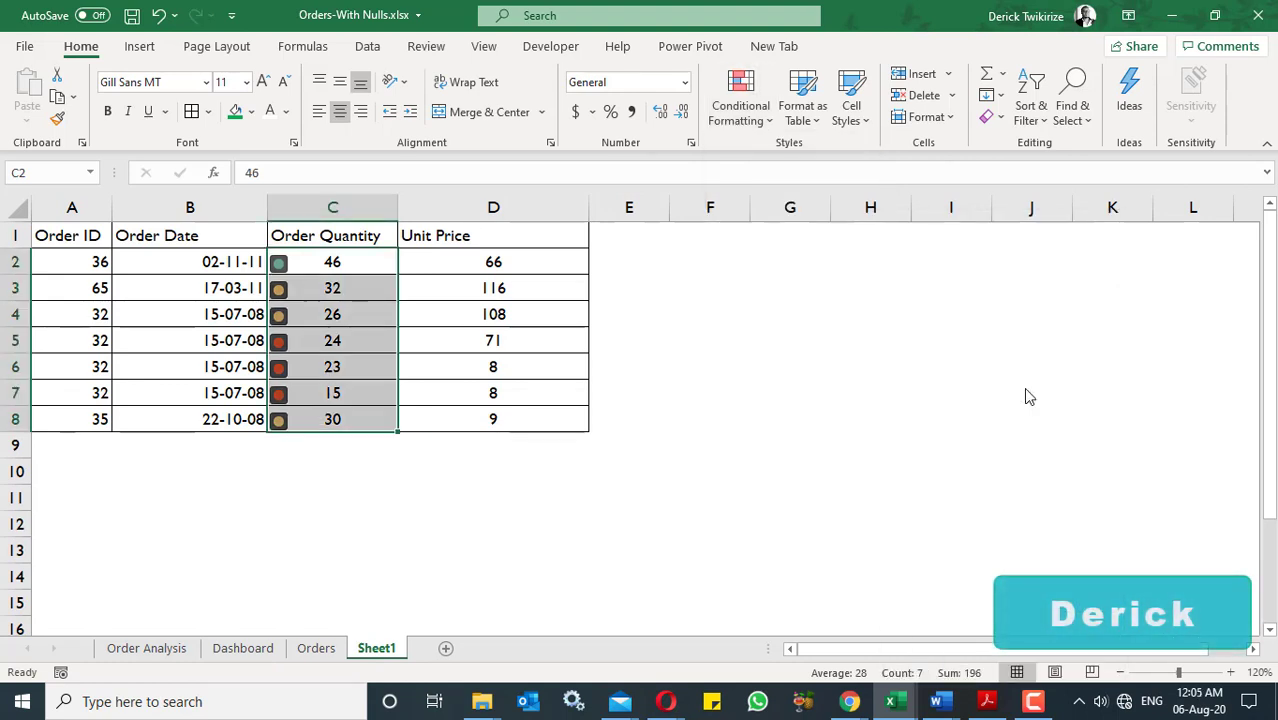
{"action": "left_click", "coordinate": [332, 261]}
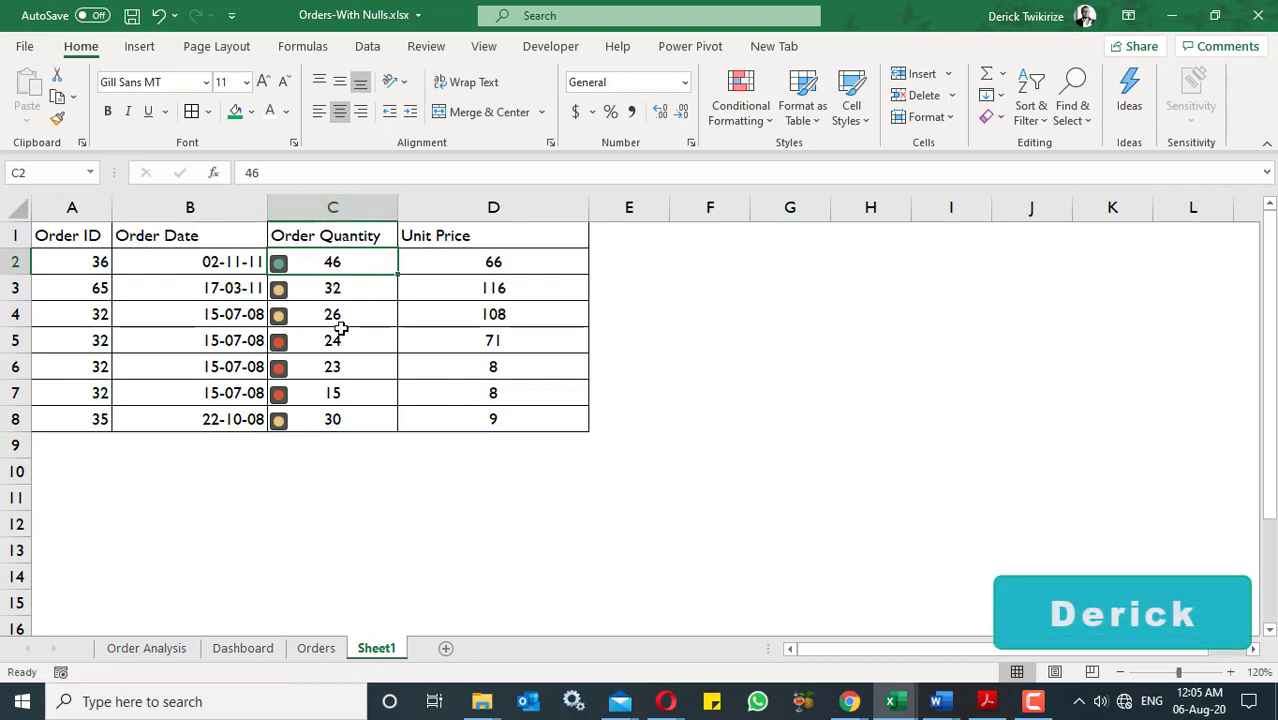
{"action": "left_click", "coordinate": [343, 290]}
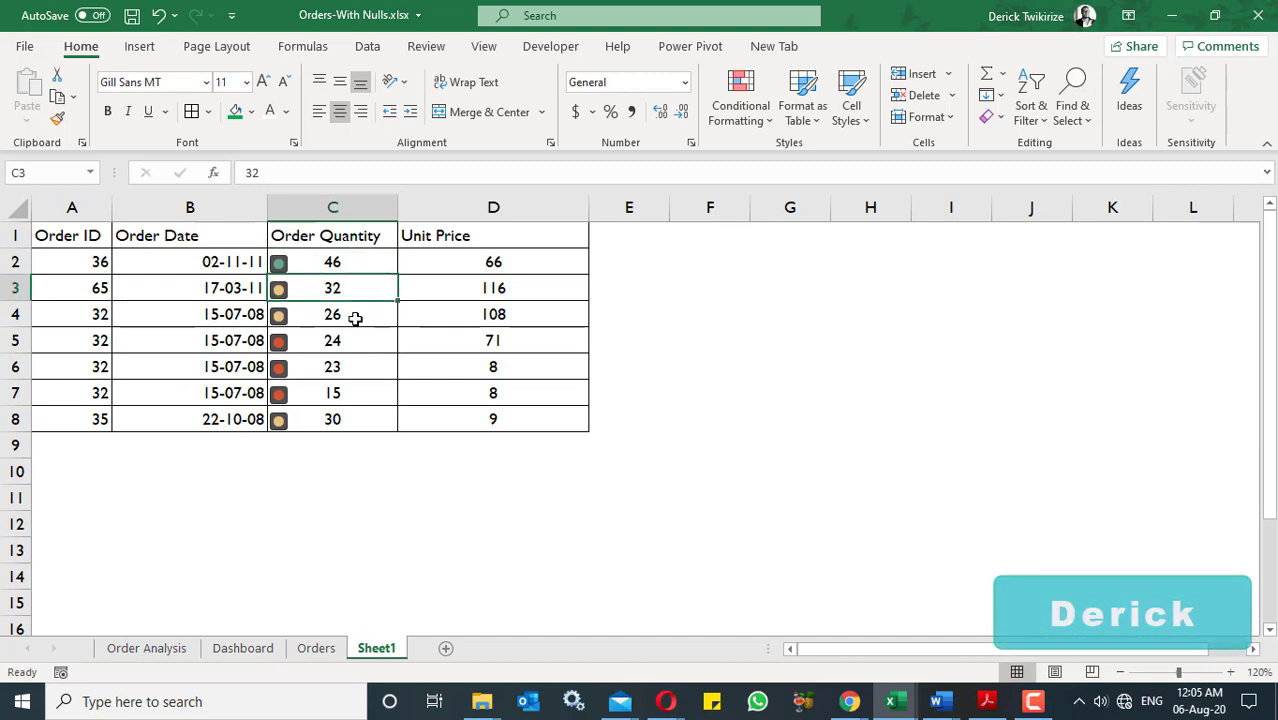
- Inspect the remaining Order Quantity icons and switch C2:C8 to the 3 Symbols (Circled) icon set
{"action": "left_click", "coordinate": [355, 317]}
{"action": "left_click_drag", "start_coordinate": [351, 342], "coordinate": [352, 397]}
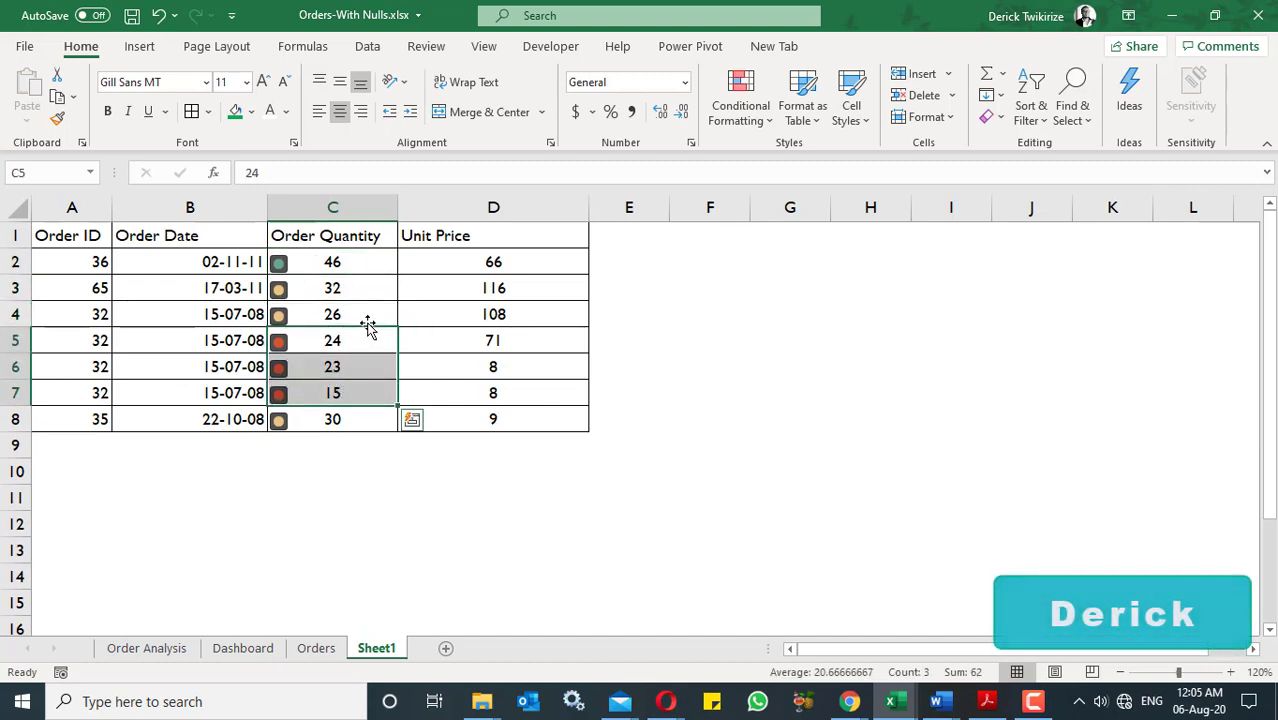
{"action": "left_click_drag", "start_coordinate": [353, 263], "coordinate": [374, 410]}
{"action": "left_click", "coordinate": [748, 125]}
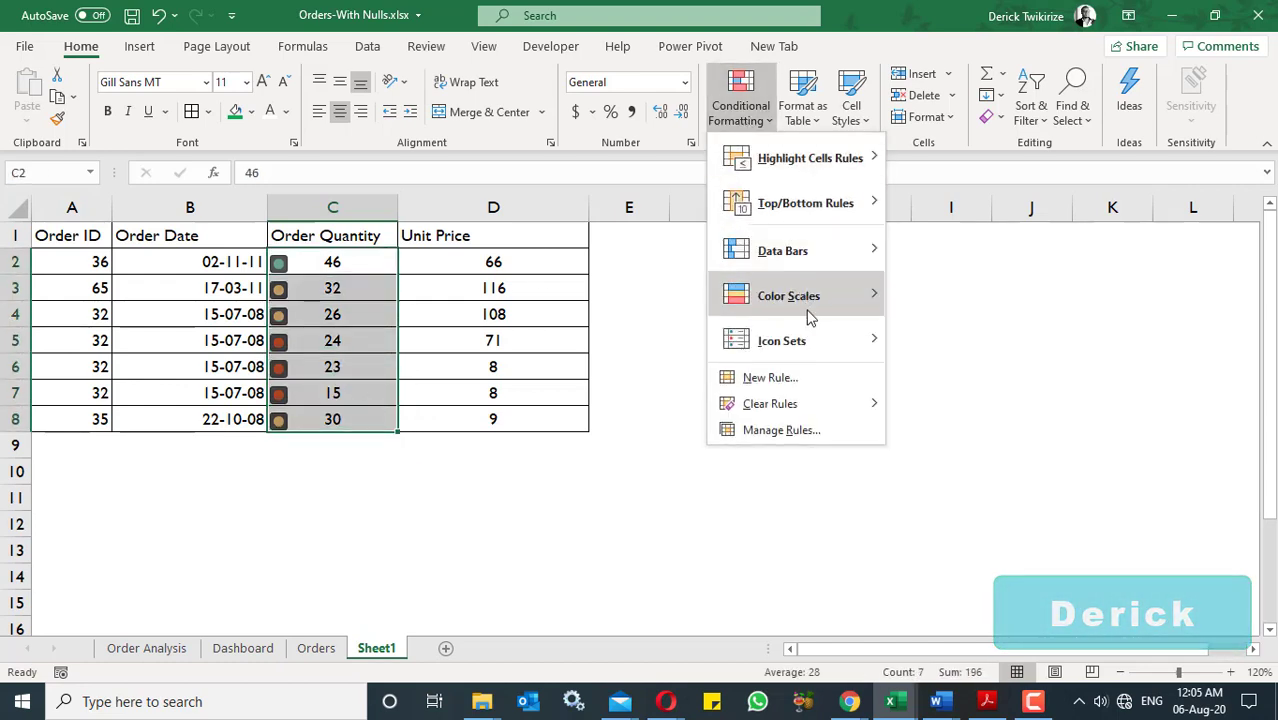
{"action": "mouse_move", "coordinate": [817, 342]}
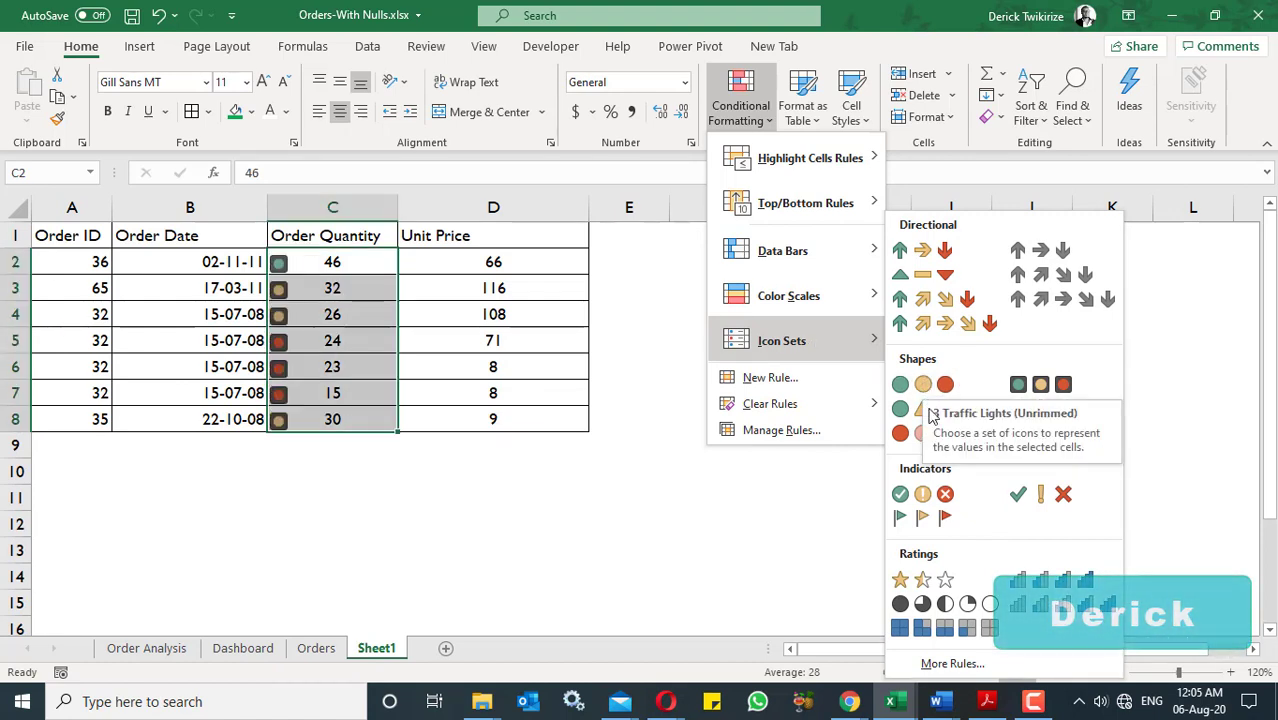
{"action": "left_click", "coordinate": [938, 494]}
{"action": "left_click", "coordinate": [403, 330]}
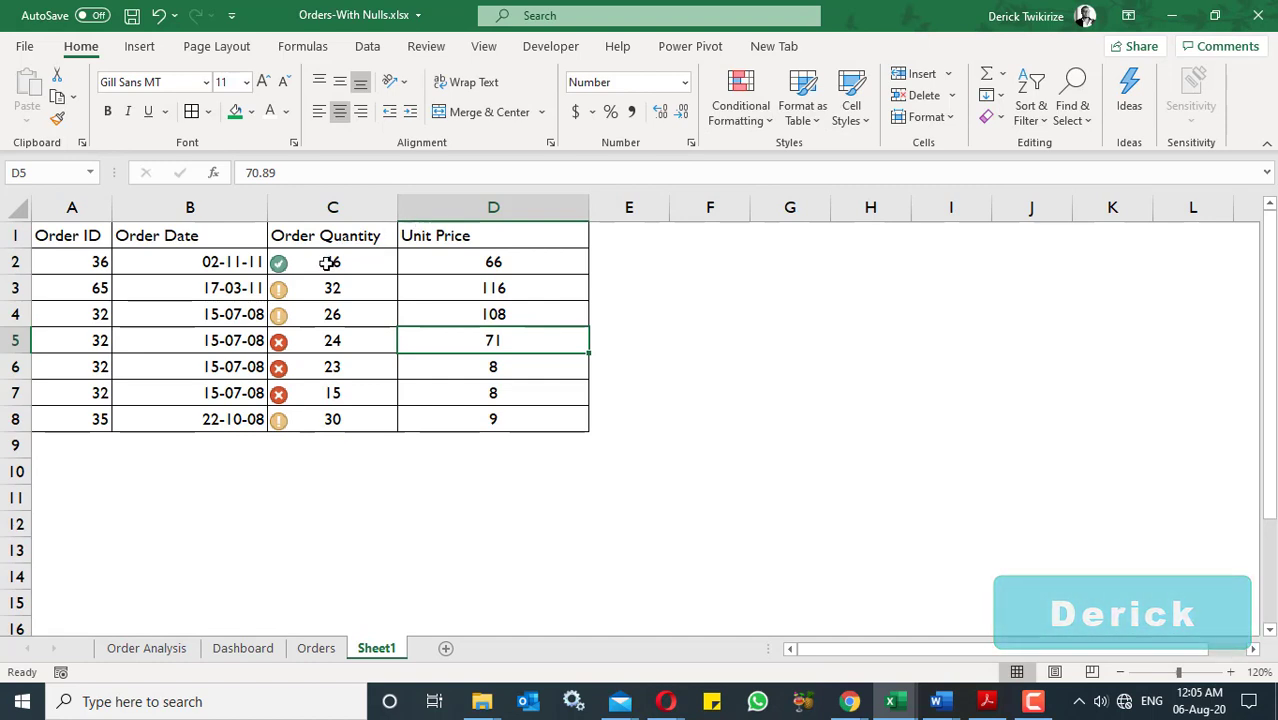
- Apply the four-level bar icon set from the Ratings group to C2:C8 and inspect individual Order Quantity cells
{"action": "left_click_drag", "start_coordinate": [328, 262], "coordinate": [342, 419]}
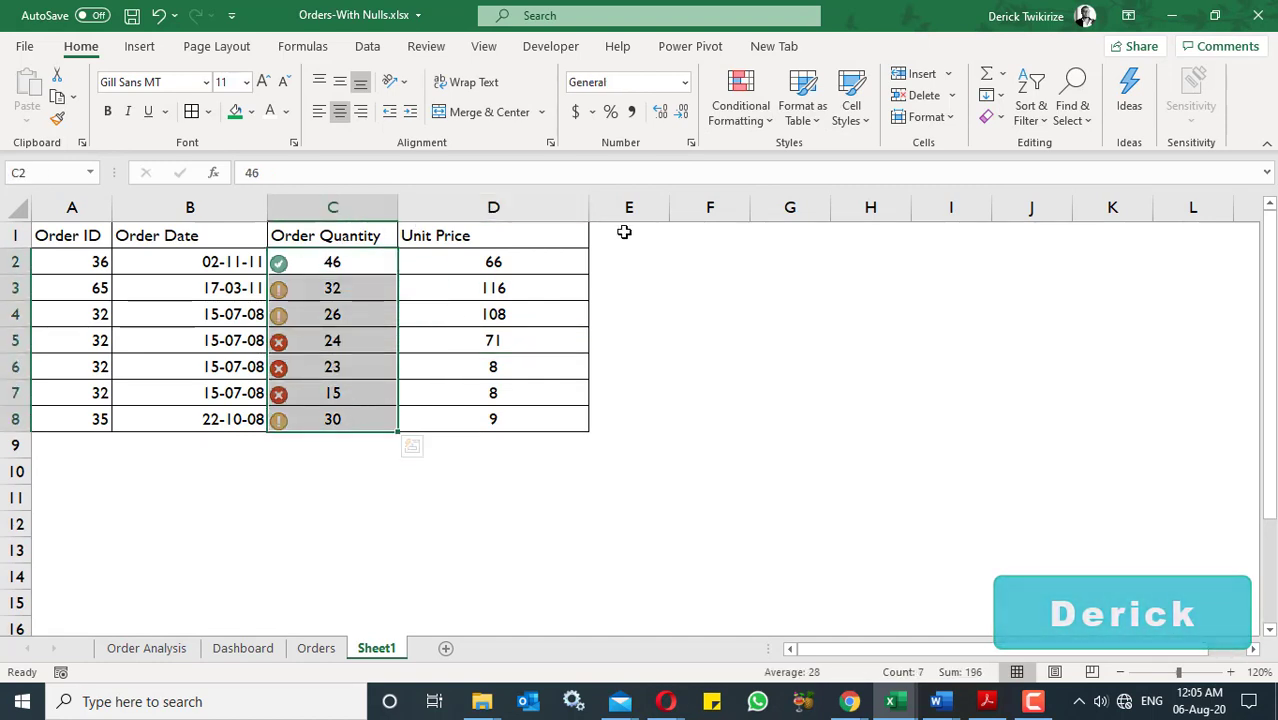
{"action": "left_click", "coordinate": [763, 122]}
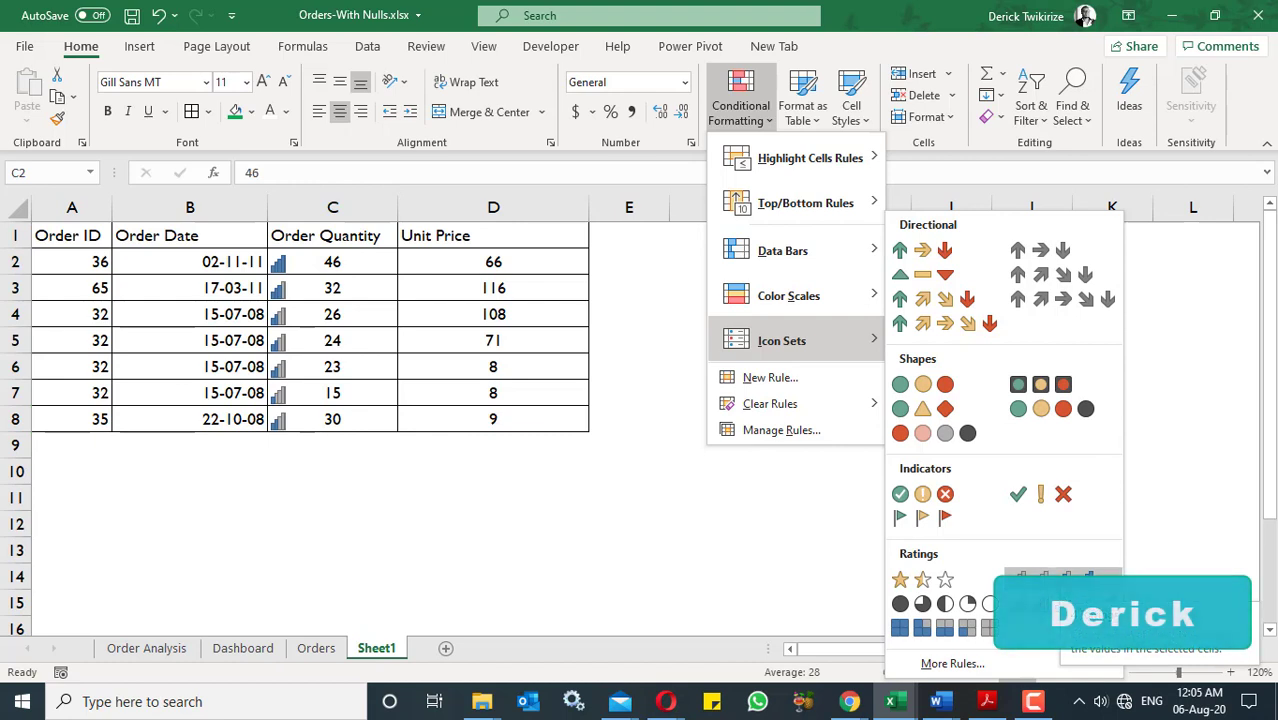
{"action": "left_click", "coordinate": [1062, 590]}
{"action": "left_click", "coordinate": [336, 292]}
{"action": "left_click", "coordinate": [342, 265]}
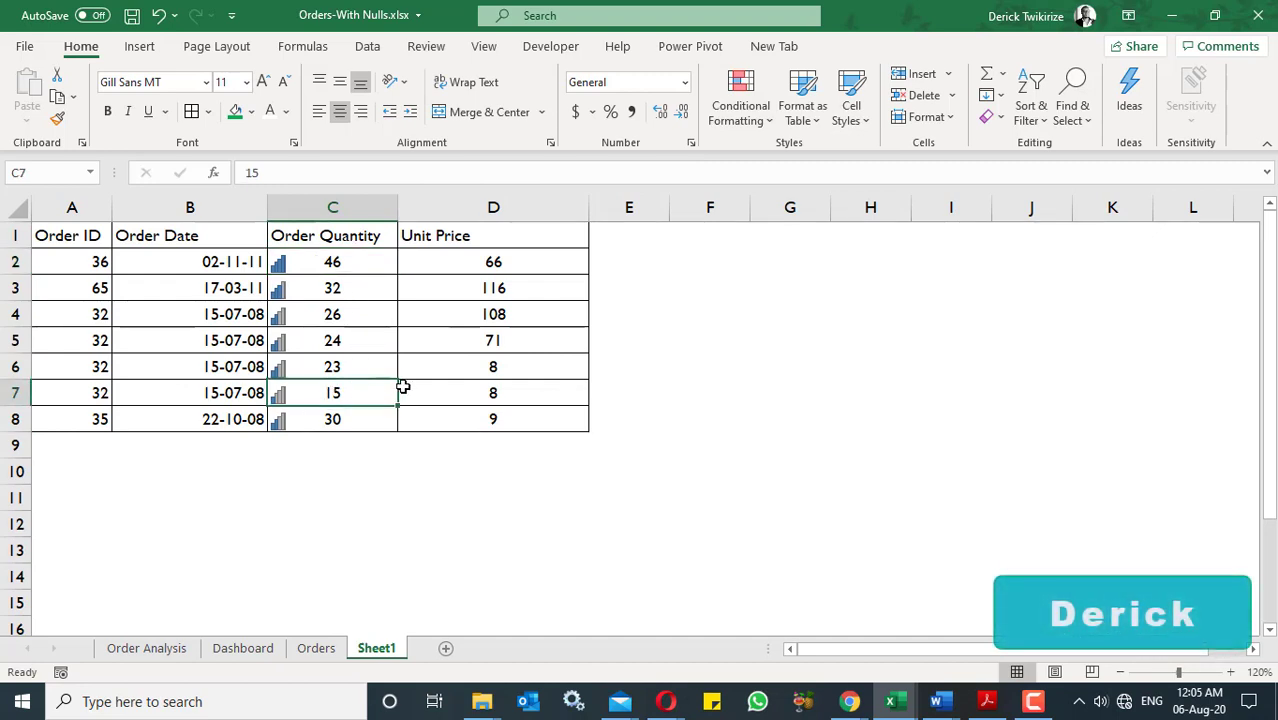
- Create a custom icon set rule for C2:C8 using red, yellow and green circles with Show Icon Only enabled
{"action": "left_click_drag", "start_coordinate": [354, 270], "coordinate": [337, 420]}
{"action": "left_click", "coordinate": [750, 112]}
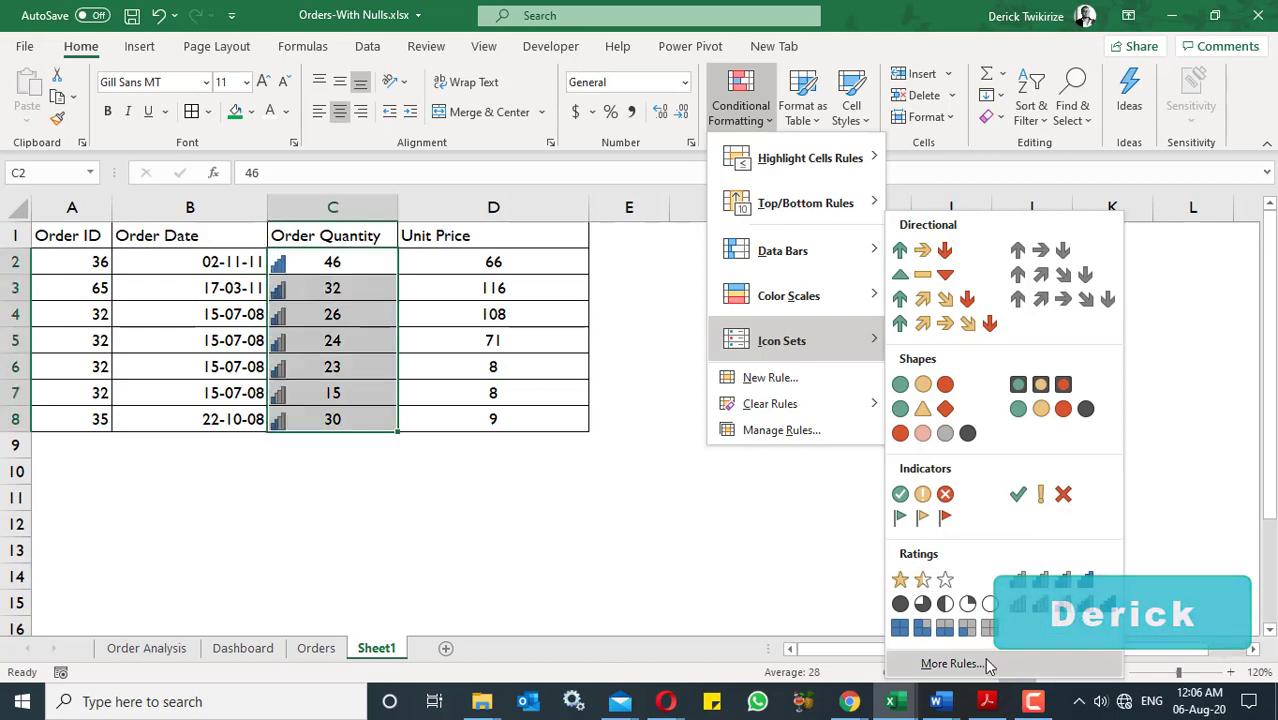
{"action": "left_click", "coordinate": [950, 664]}
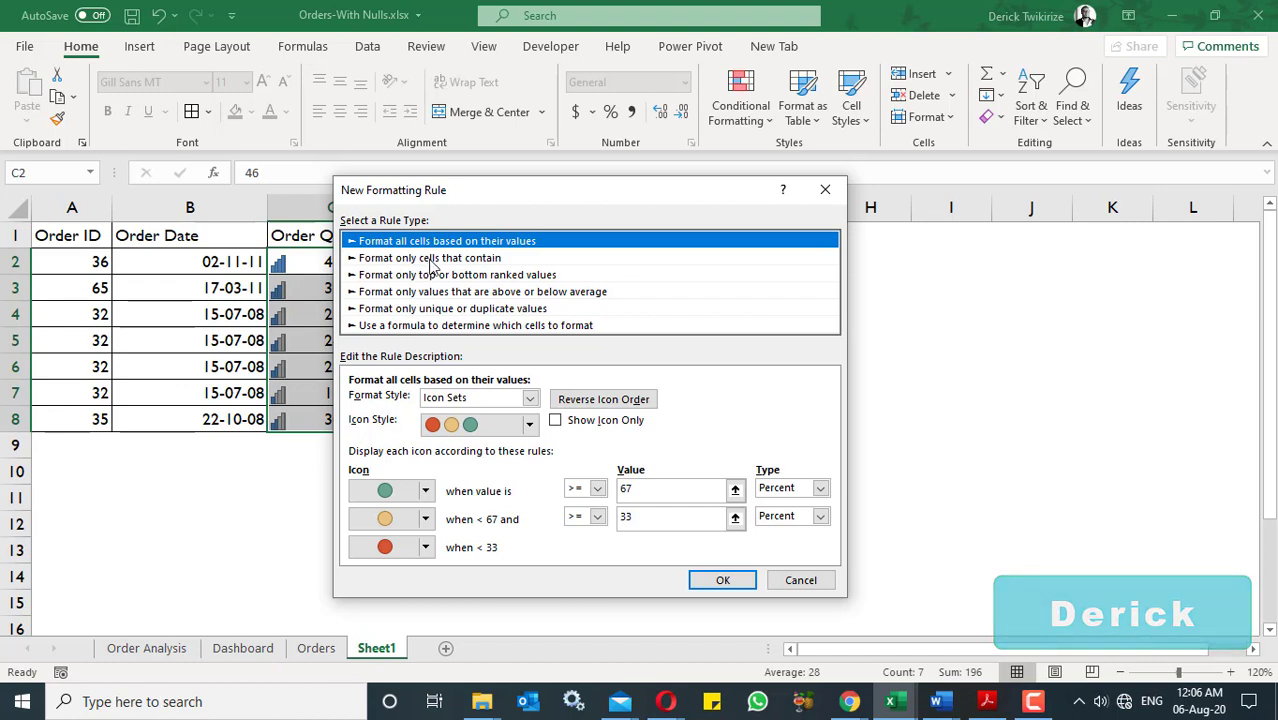
{"action": "left_click", "coordinate": [425, 518]}
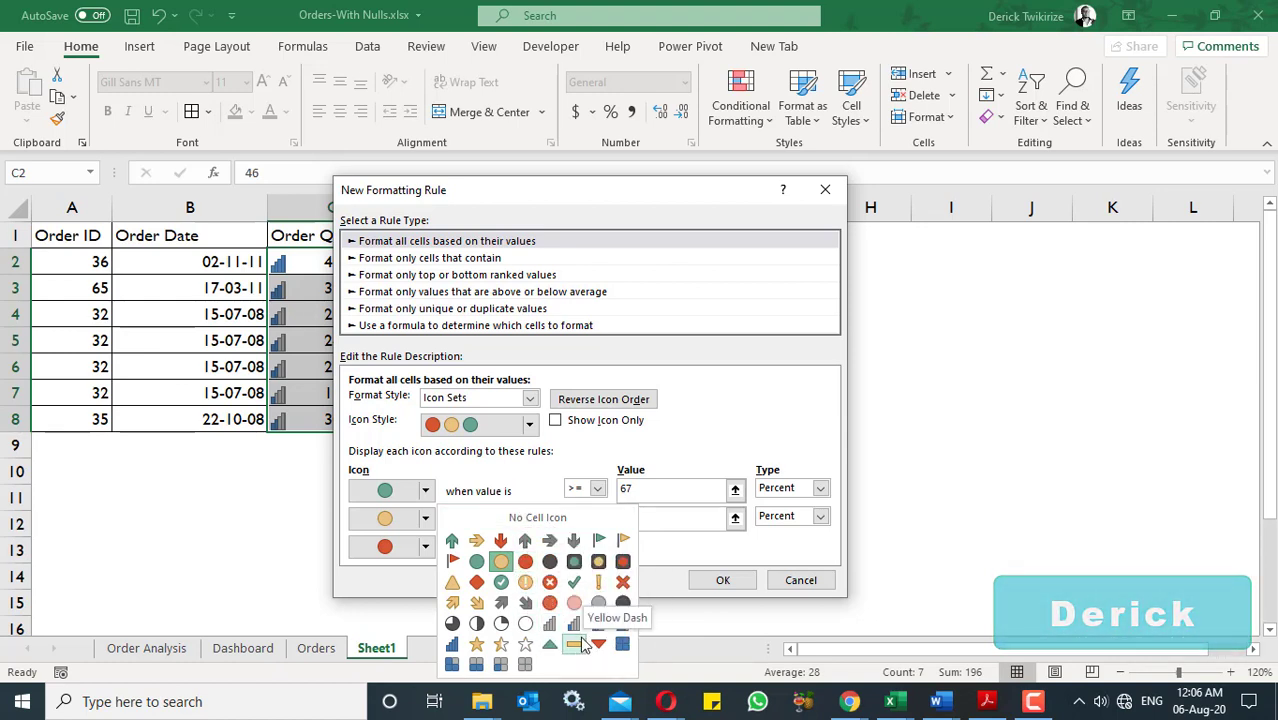
{"action": "left_click", "coordinate": [528, 480]}
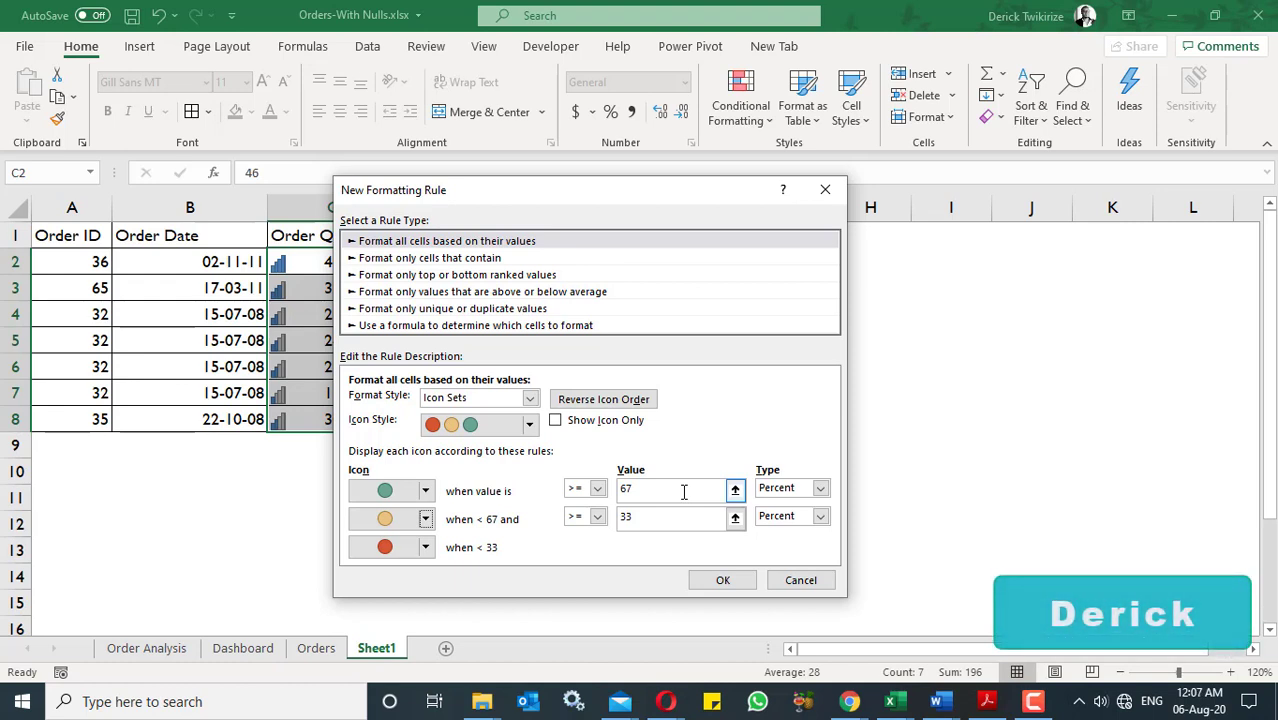
{"action": "left_click_drag", "start_coordinate": [632, 194], "coordinate": [853, 196]}
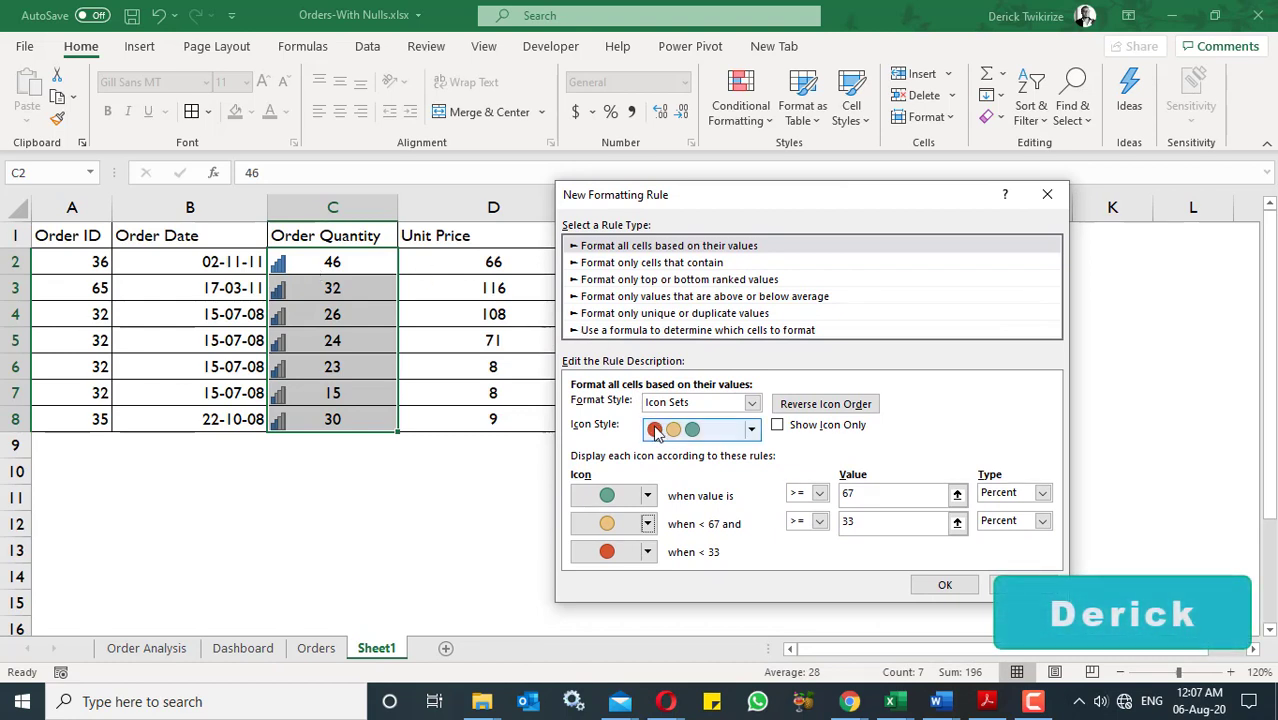
{"action": "left_click", "coordinate": [778, 425]}
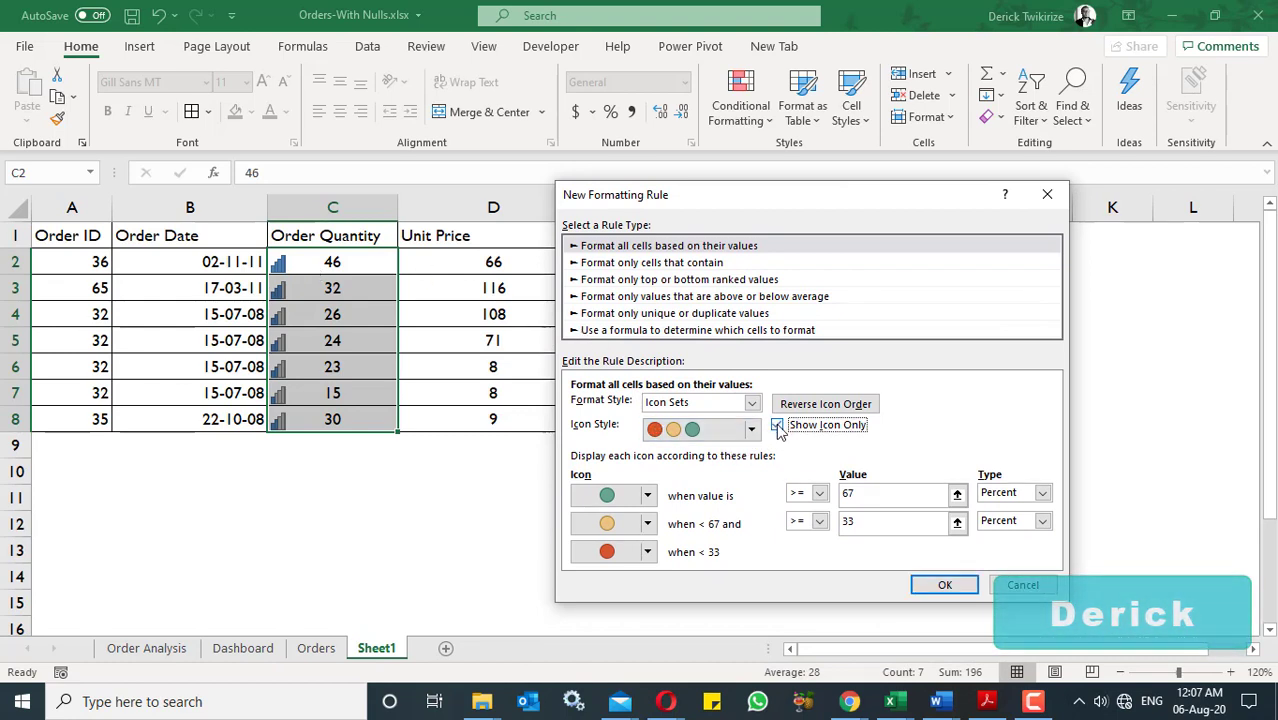
{"action": "left_click", "coordinate": [946, 590]}
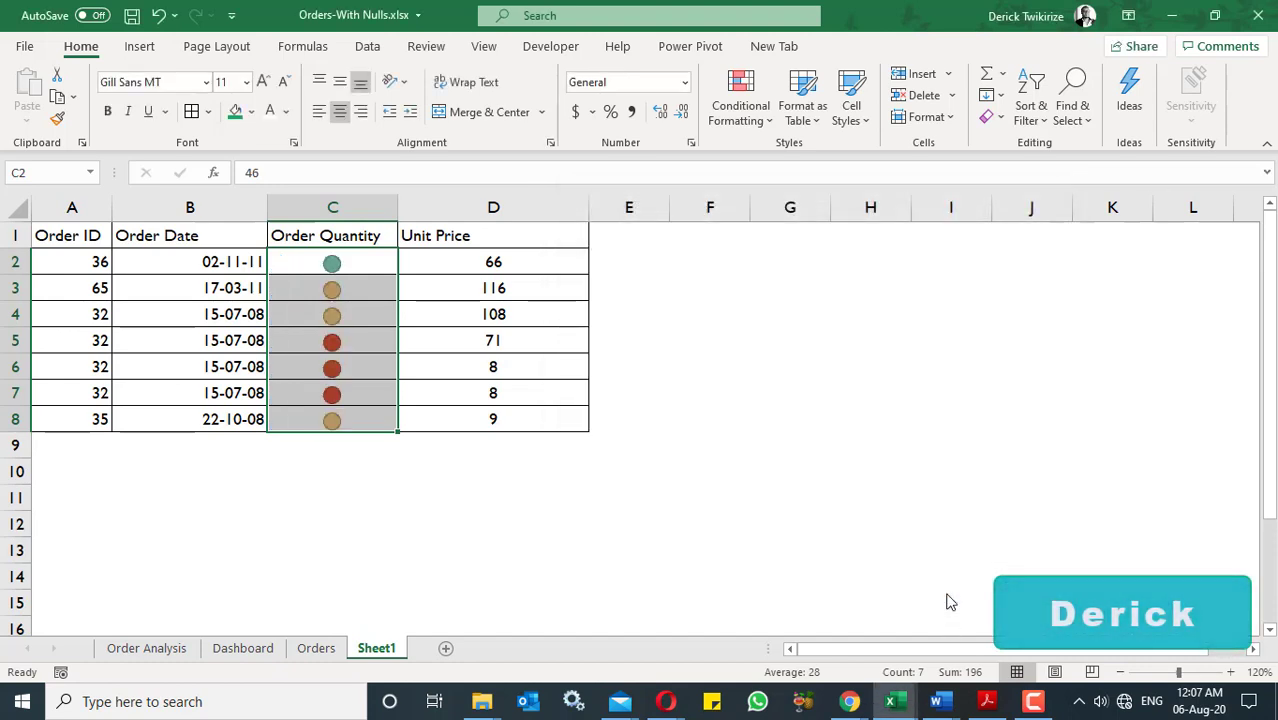
- Clear the conditional formatting rules from the Order Quantity values C2:C8
{"action": "left_click", "coordinate": [753, 118]}
{"action": "mouse_move", "coordinate": [780, 340]}
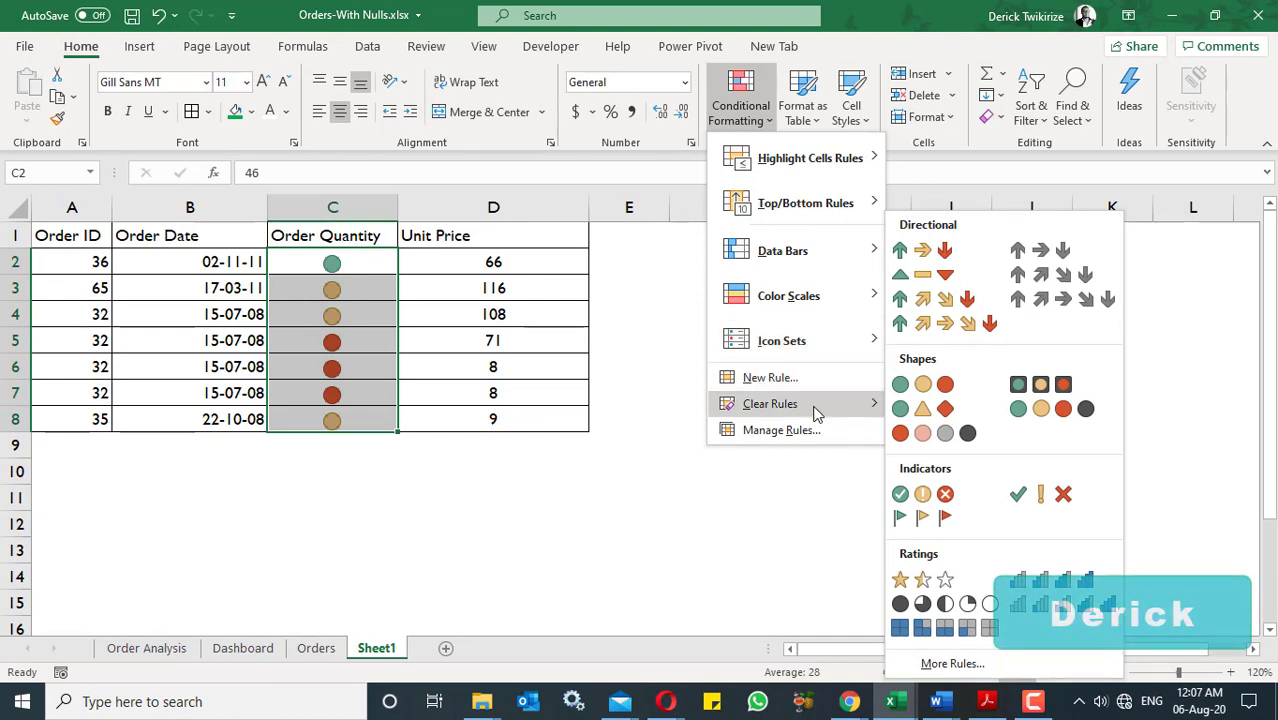
{"action": "mouse_move", "coordinate": [809, 408]}
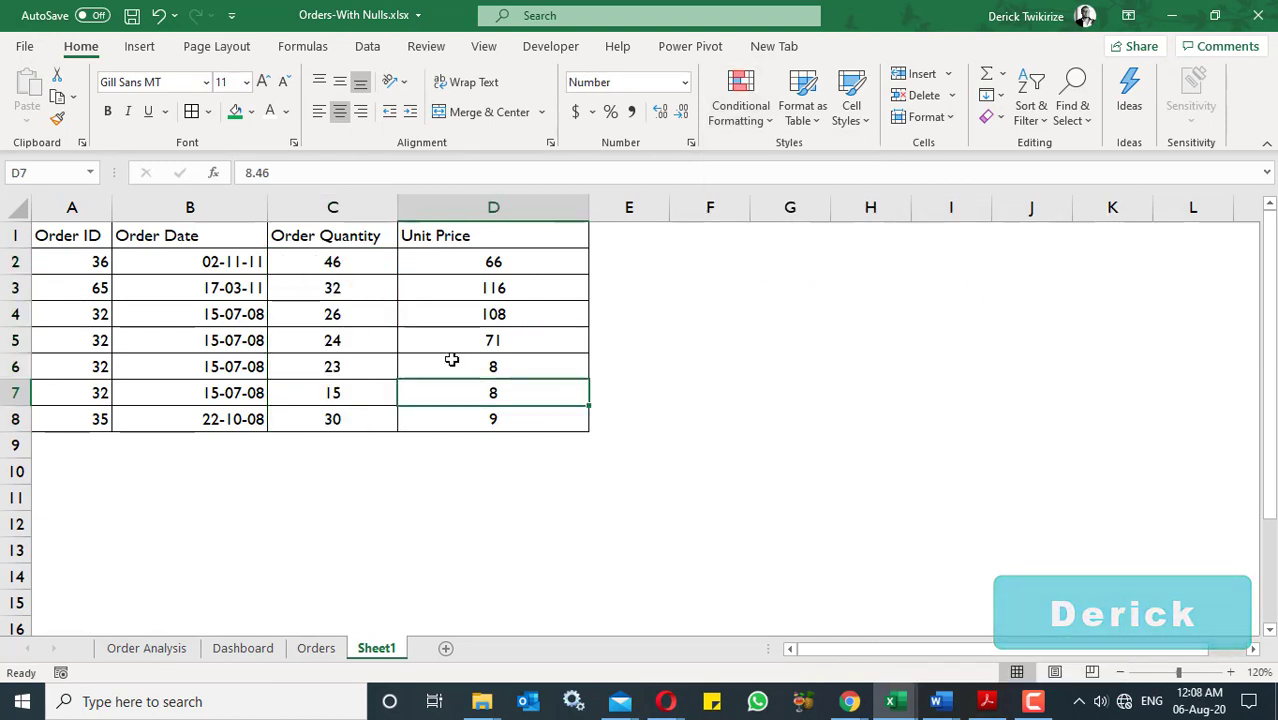
- Set up a Greater Than highlight rule for the Order Quantity values C2:C8 with a threshold of 30
{"action": "left_click_drag", "start_coordinate": [357, 252], "coordinate": [362, 418]}
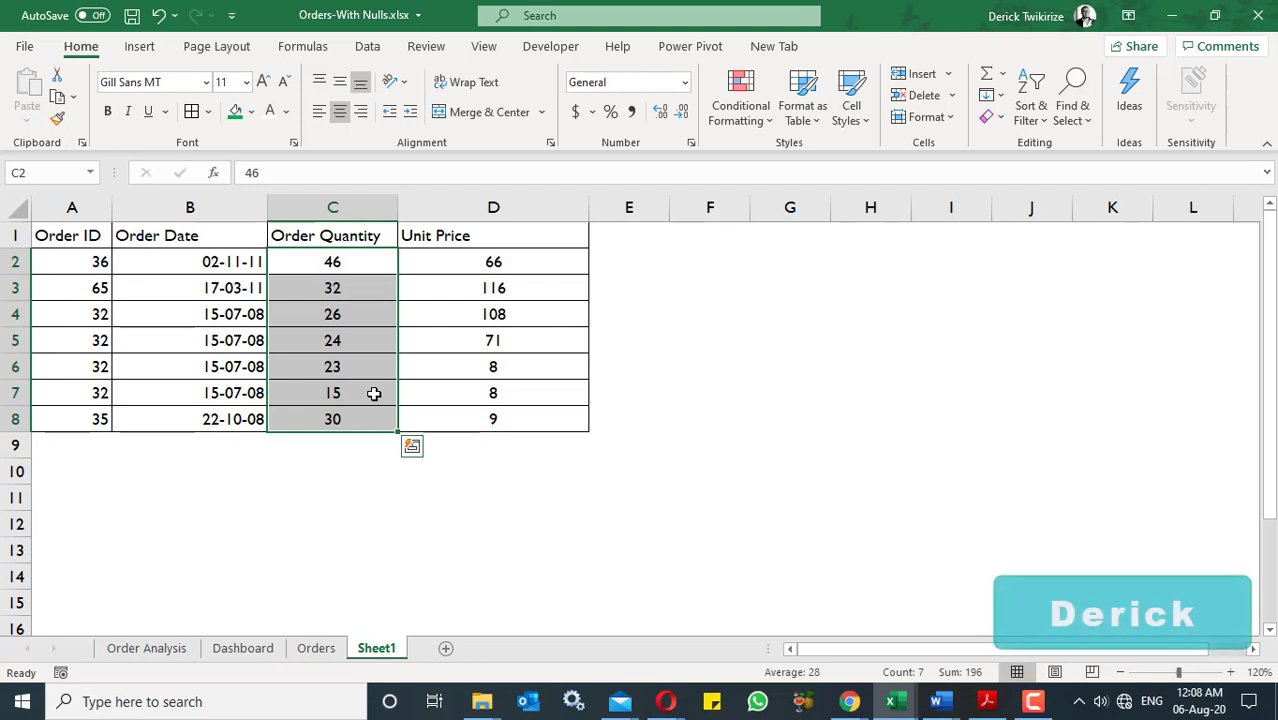
{"action": "left_click", "coordinate": [733, 116]}
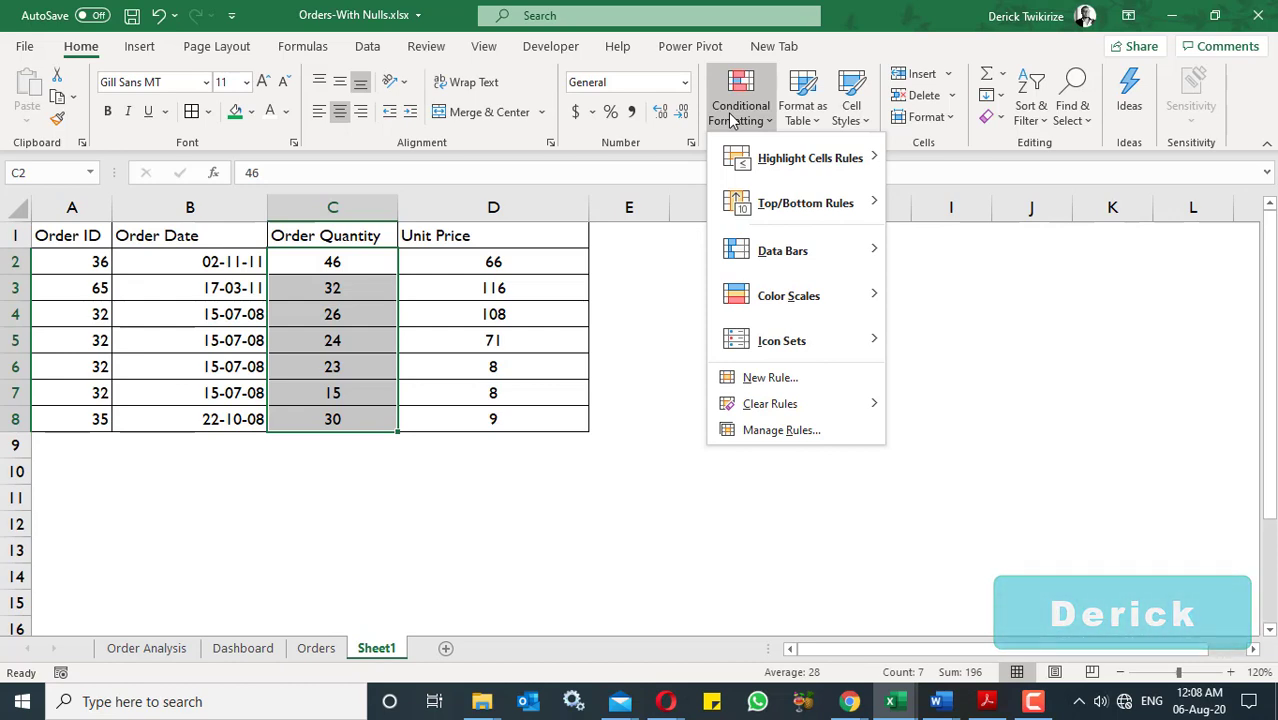
{"action": "mouse_move", "coordinate": [787, 163]}
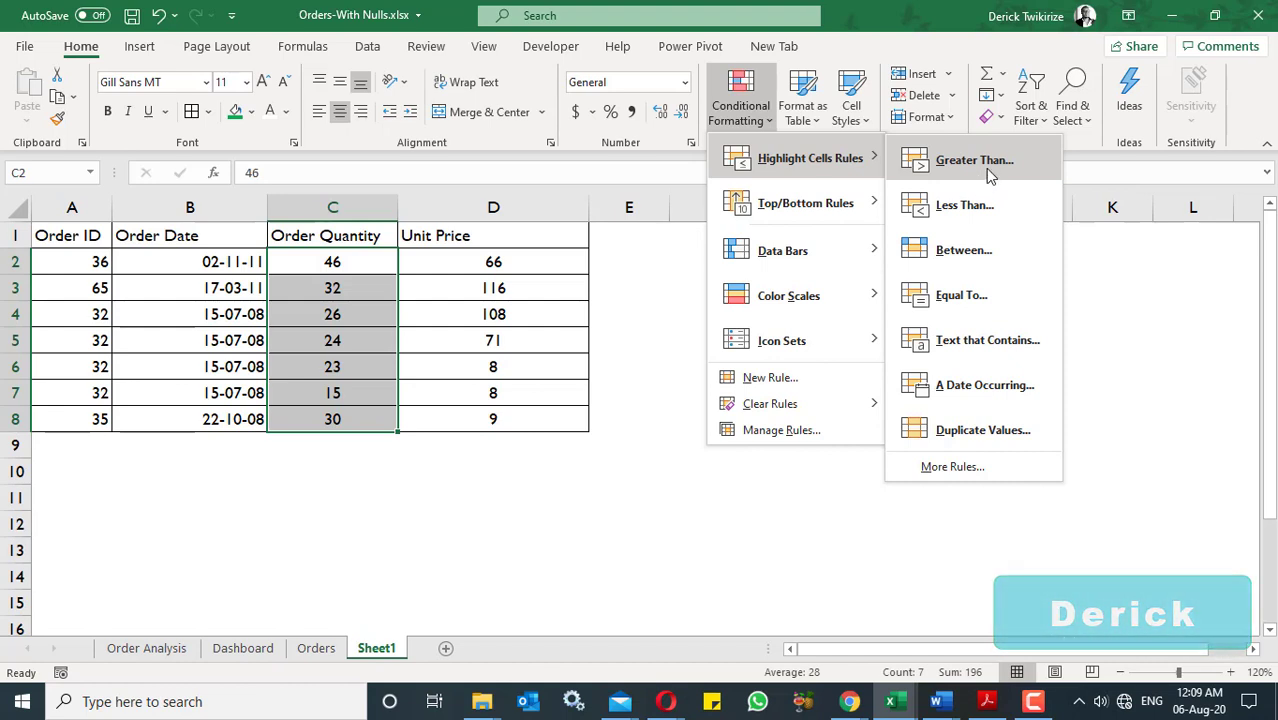
{"action": "left_click", "coordinate": [974, 161]}
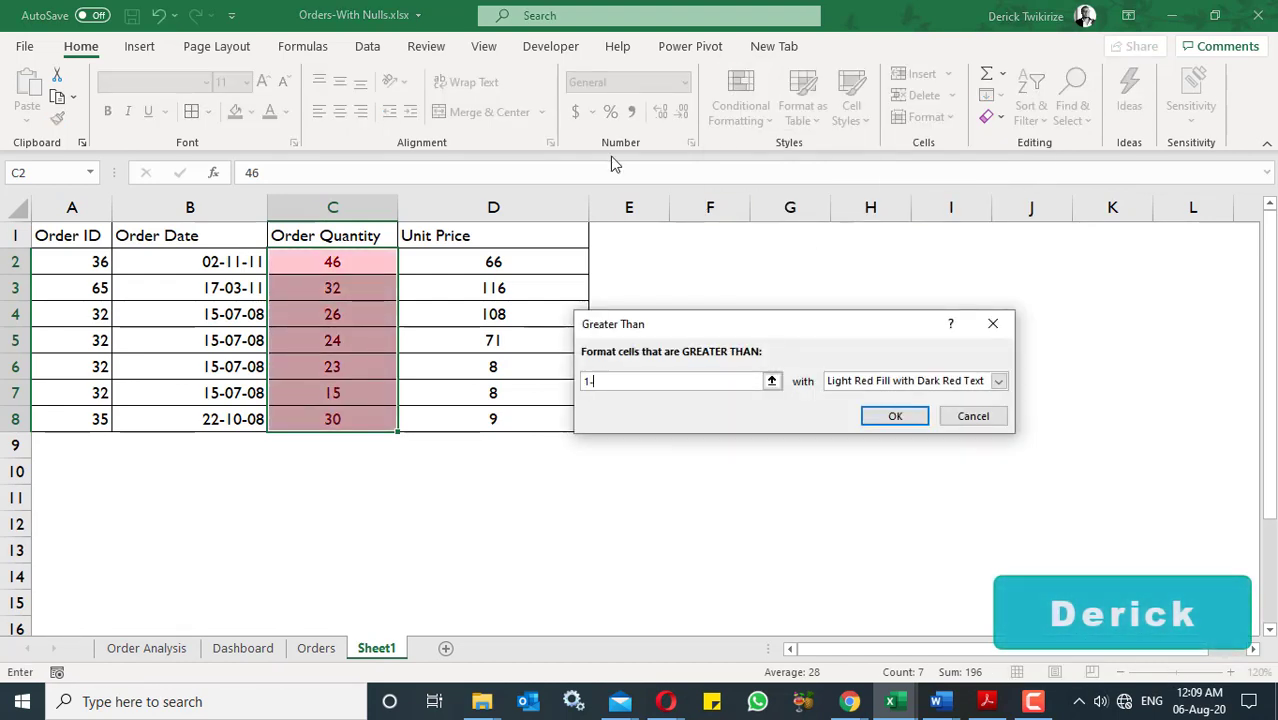
{"action": "key", "text": "BackSpace"}
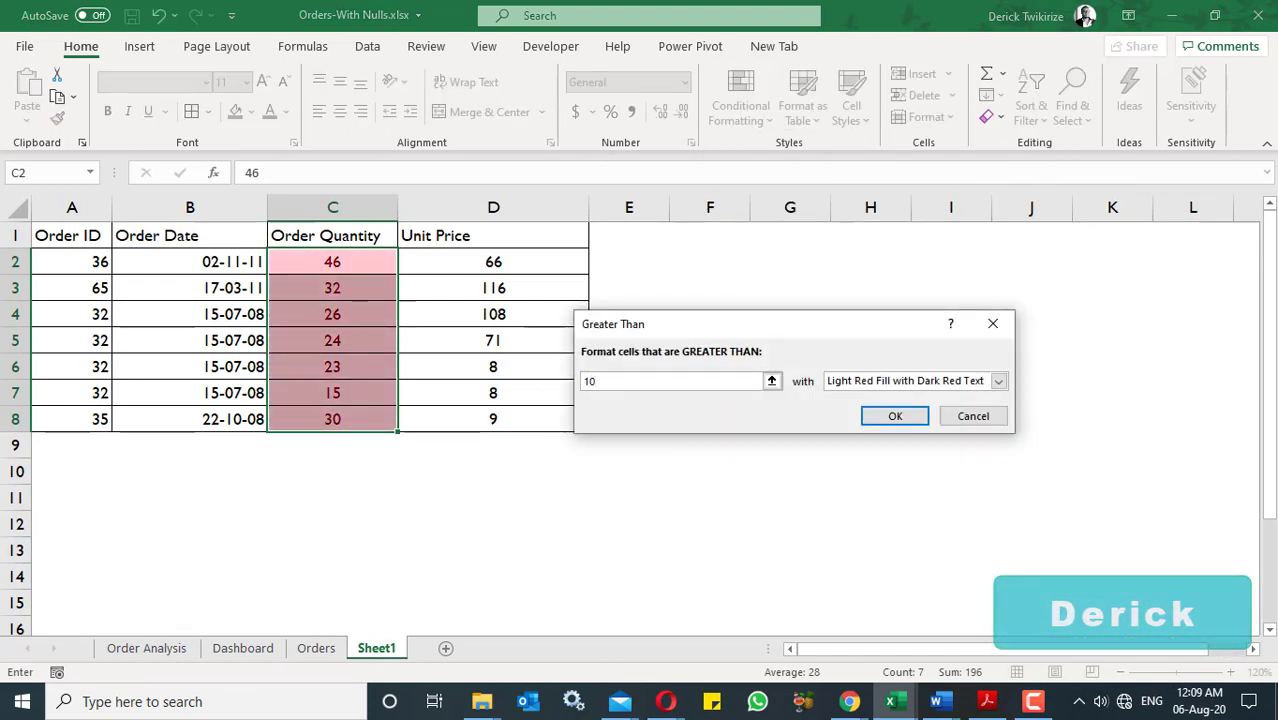
{"action": "left_click", "coordinate": [999, 382]}
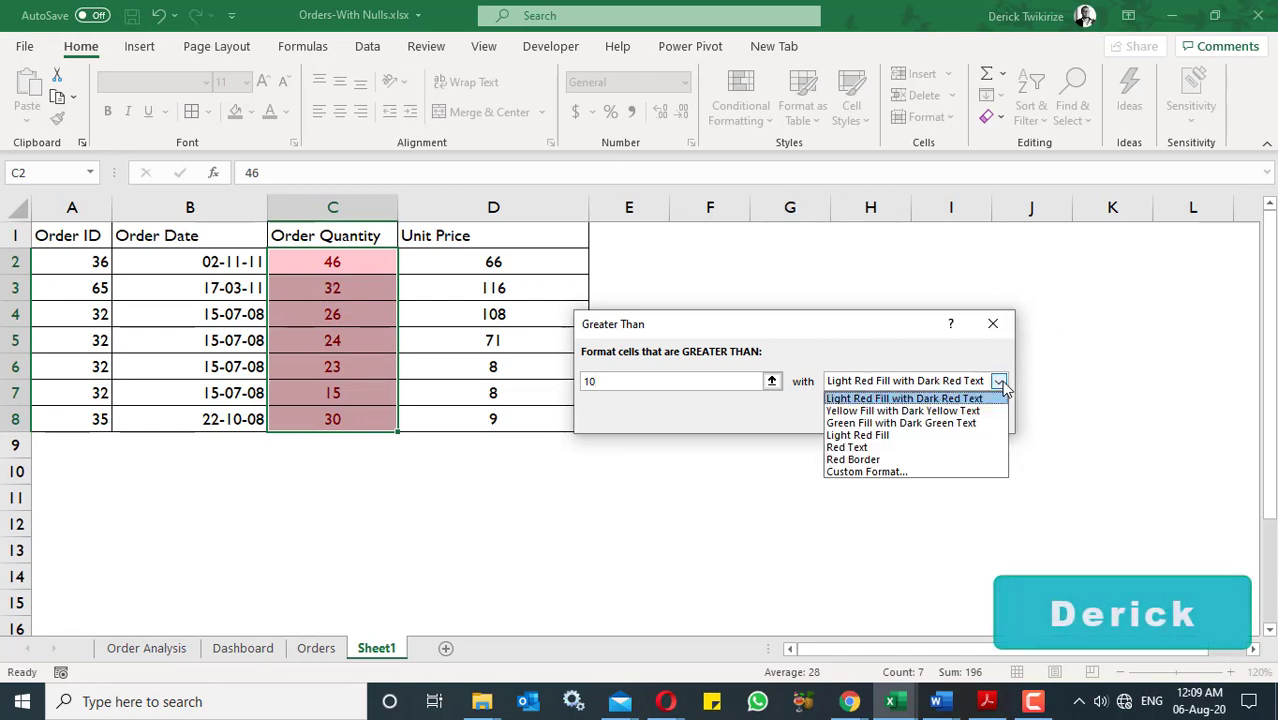
{"action": "left_click", "coordinate": [679, 388]}
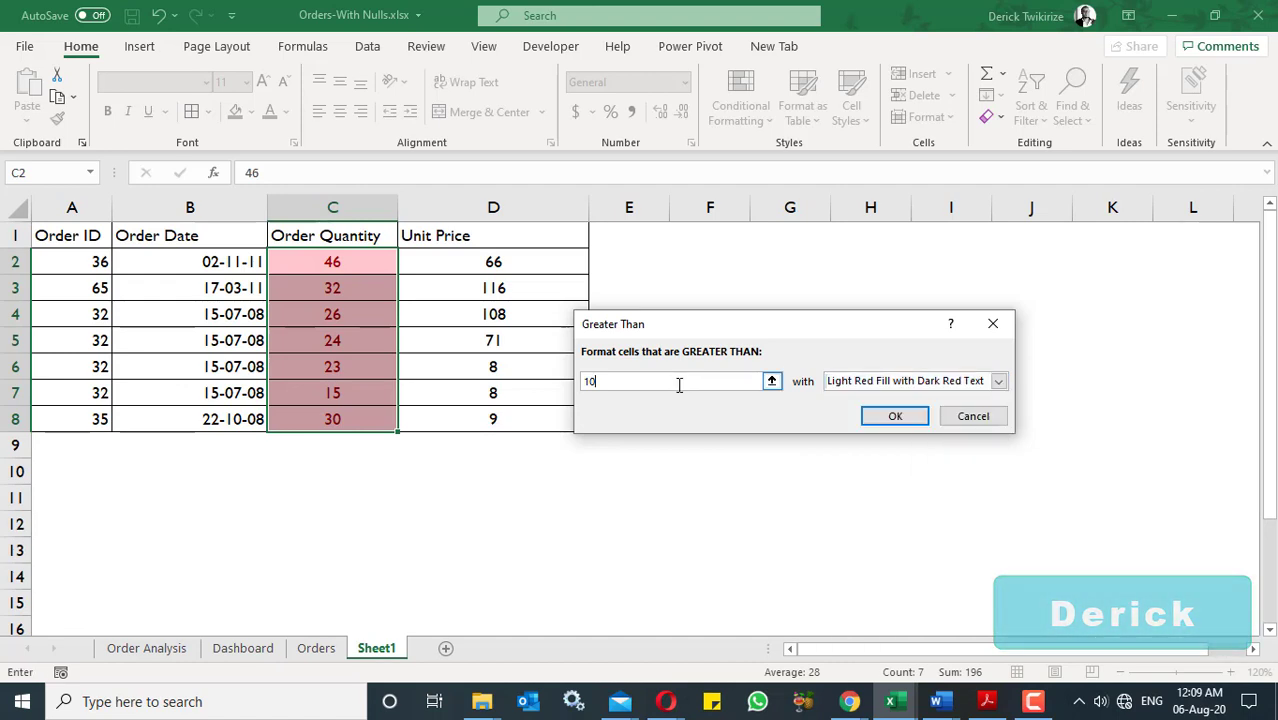
{"action": "key", "text": "BackSpace"}
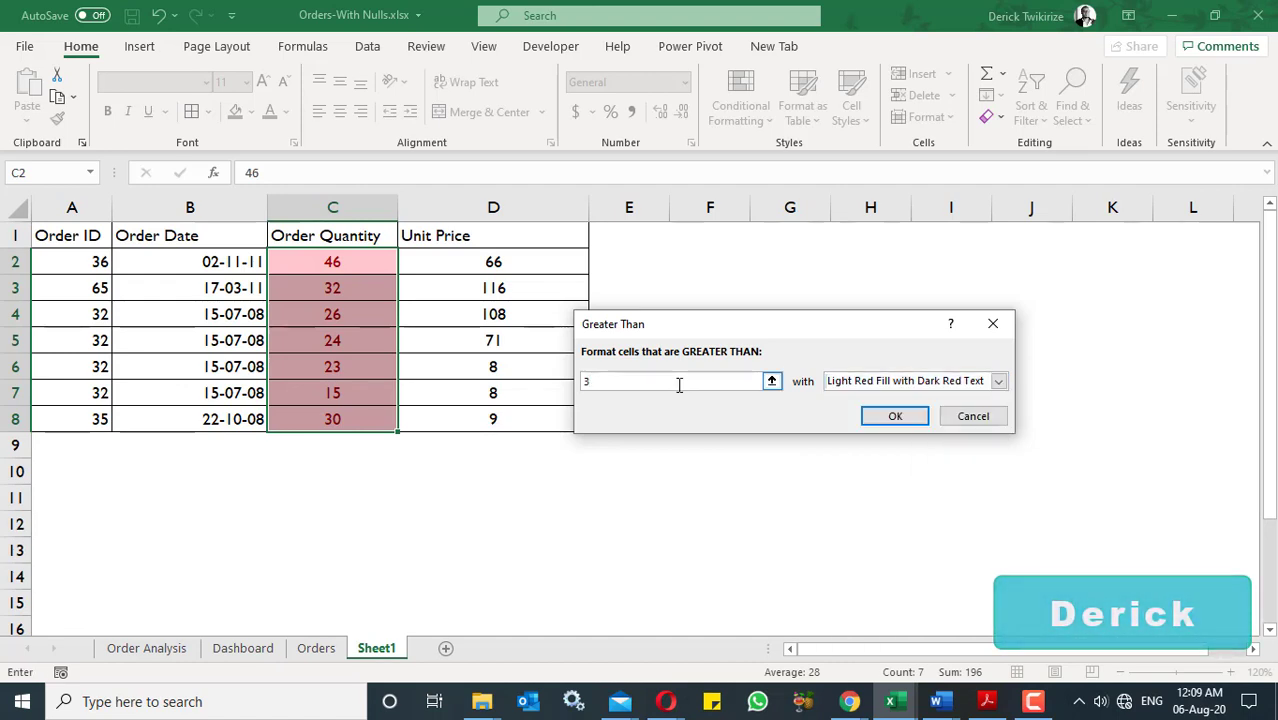
{"action": "type", "text": "30"}
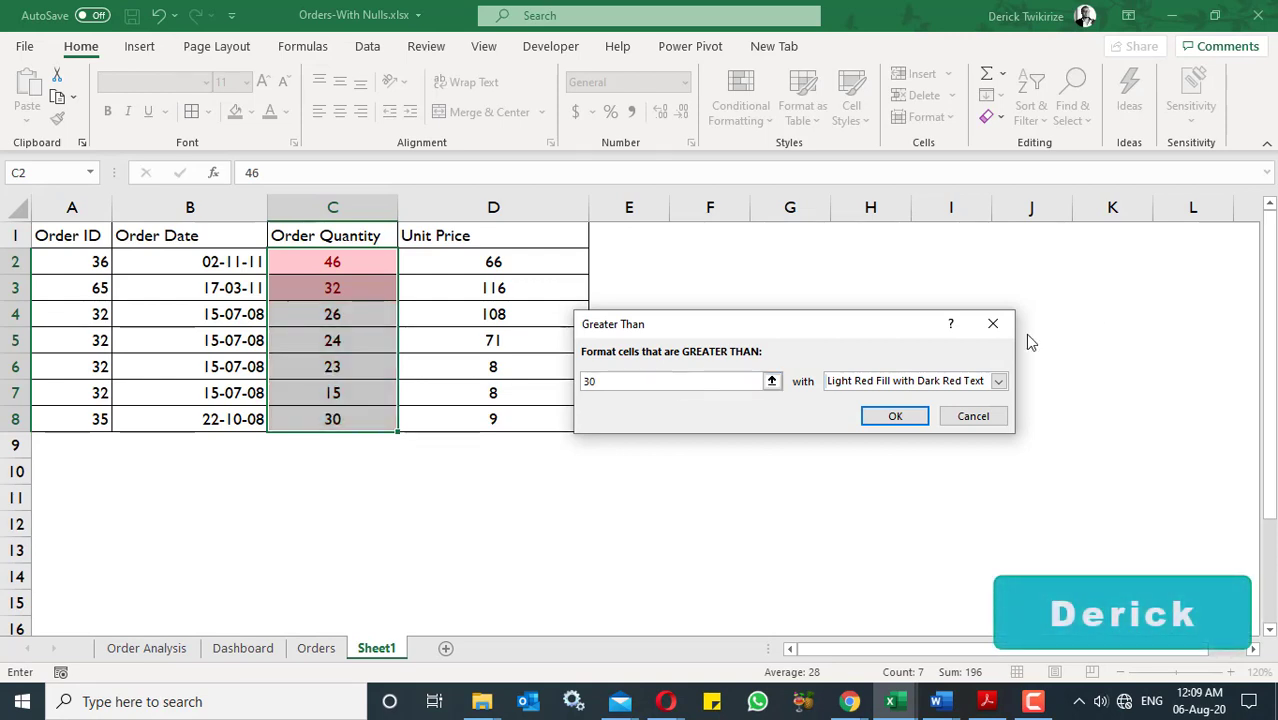
- Choose Green Fill with Dark Green Text for the Greater Than rule and apply it
{"action": "left_click", "coordinate": [1000, 382]}
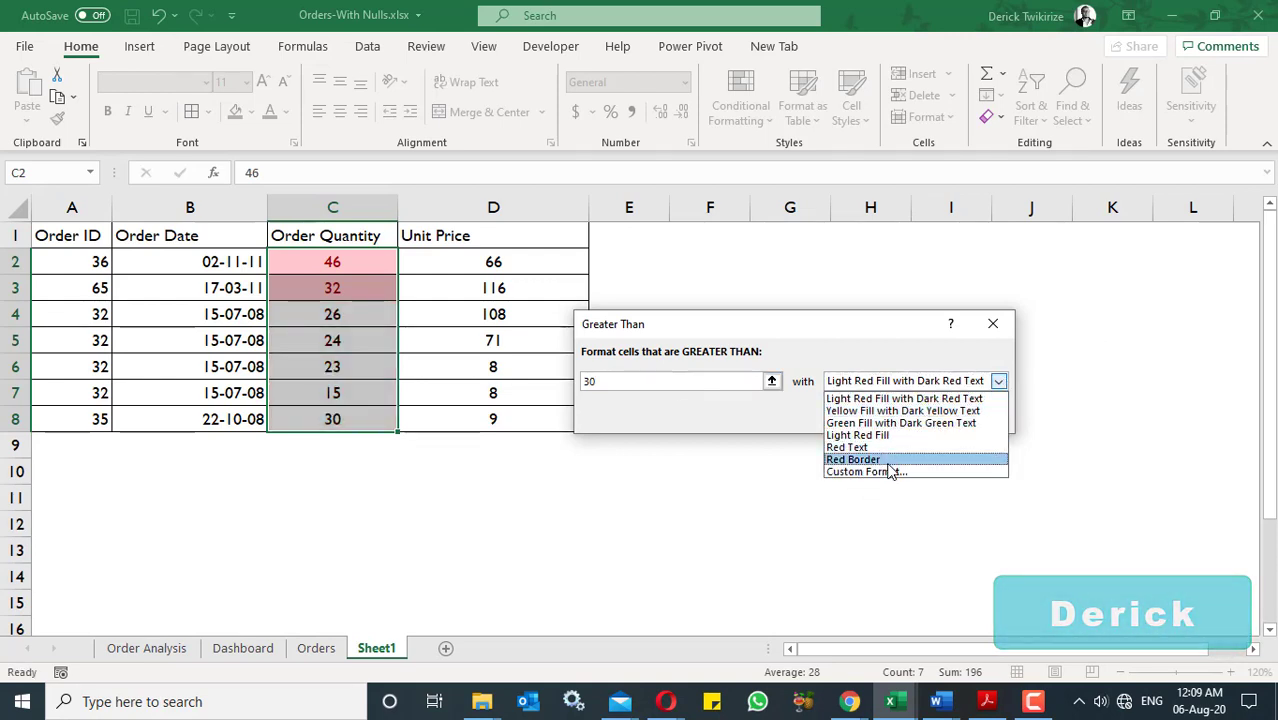
{"action": "left_click", "coordinate": [886, 399]}
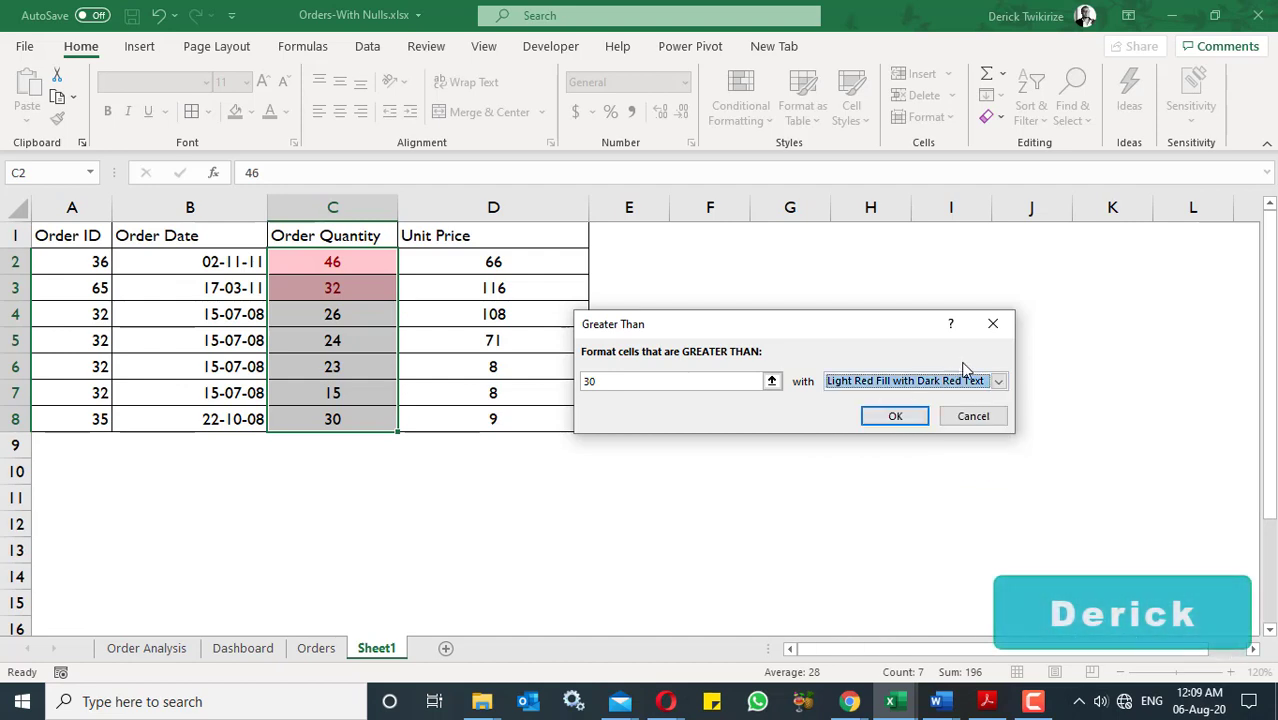
{"action": "left_click", "coordinate": [998, 381]}
{"action": "left_click", "coordinate": [950, 415]}
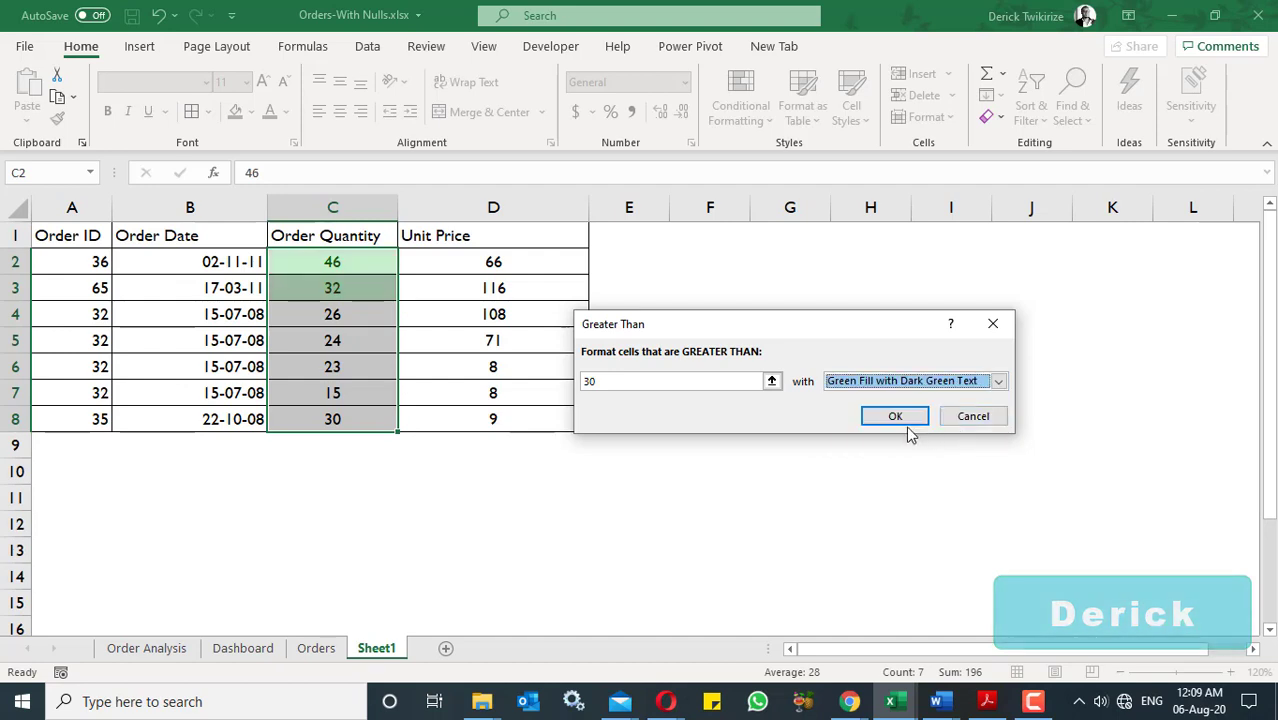
{"action": "left_click", "coordinate": [908, 424]}
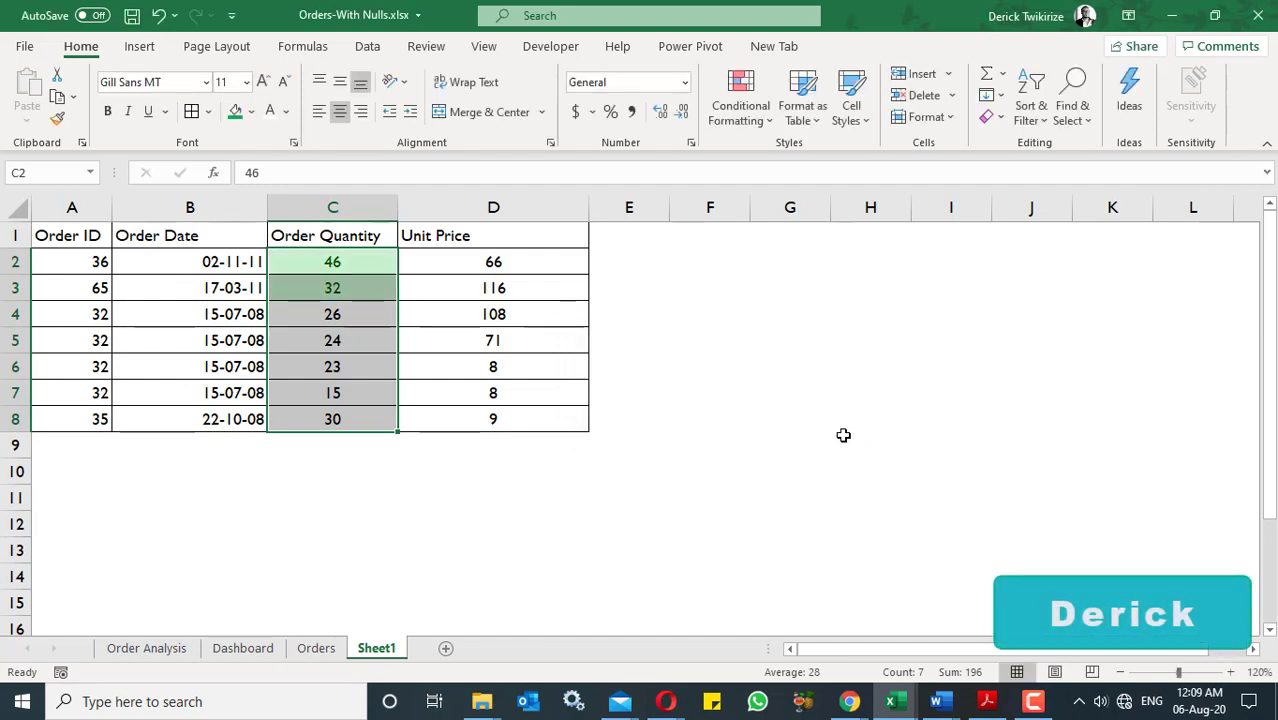
- Highlight Order Quantity values less than 20 in C2:C8 with Light Red Fill with Dark Red Text
{"action": "left_click", "coordinate": [760, 118]}
{"action": "mouse_move", "coordinate": [802, 167]}
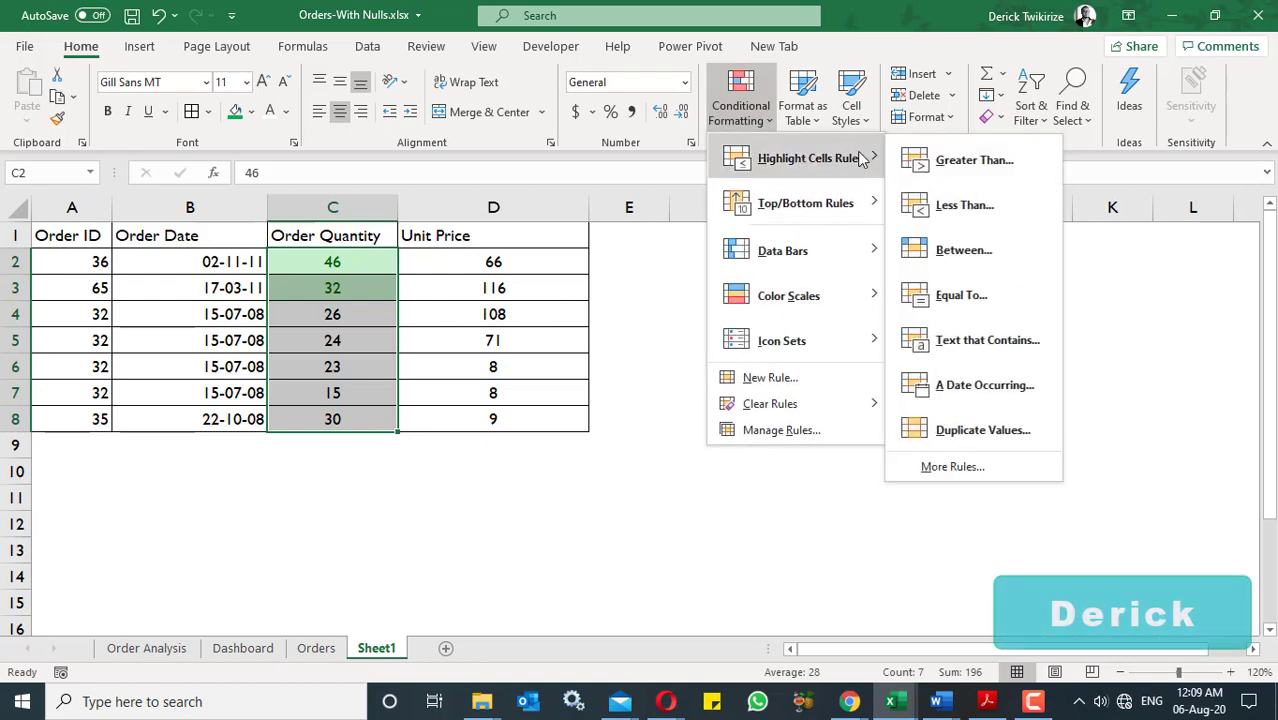
{"action": "left_click", "coordinate": [966, 206]}
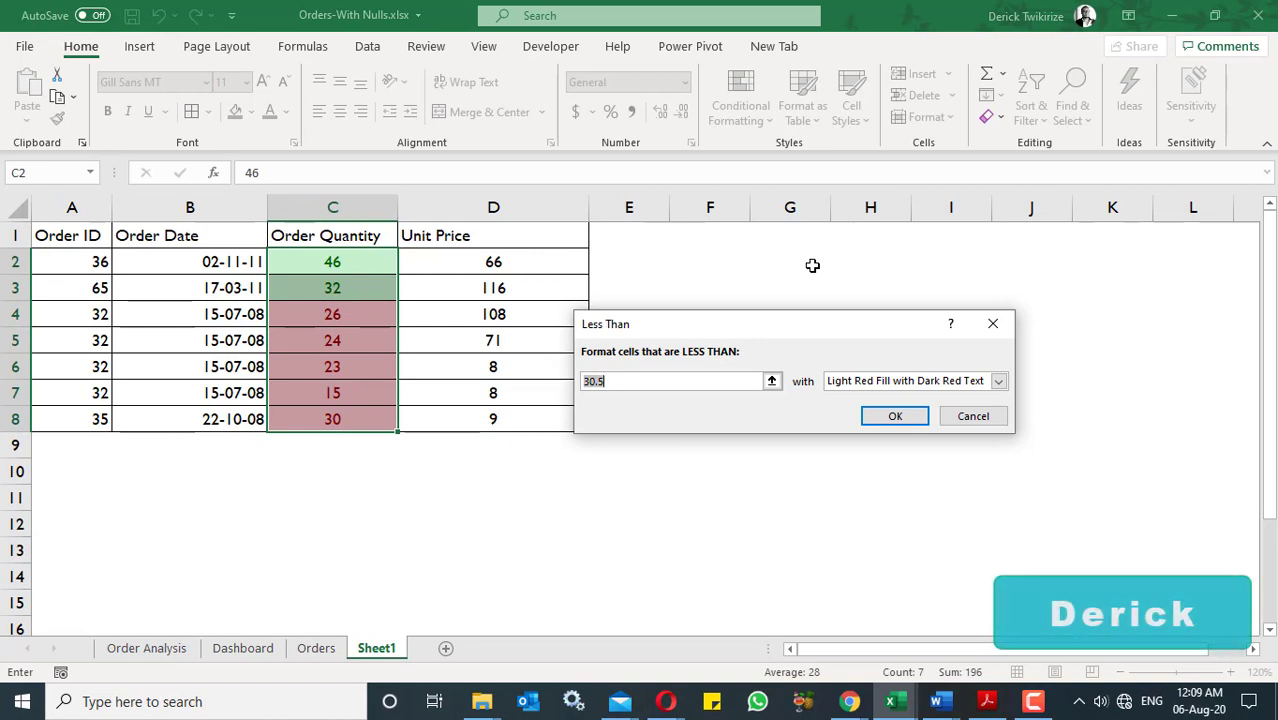
{"action": "type", "text": "20"}
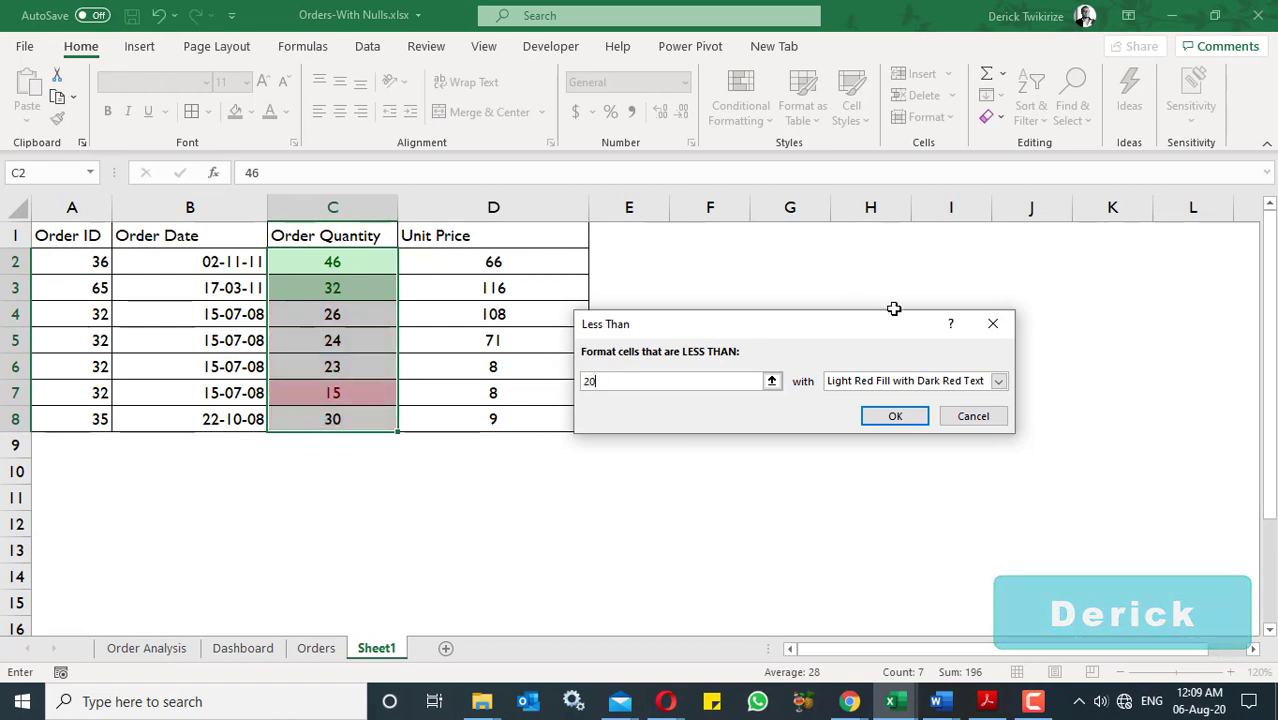
{"action": "left_click", "coordinate": [895, 416]}
- Highlight Order Quantity values between 21 and 29 in C2:C8 with Yellow Fill with Dark Yellow Text
{"action": "left_click", "coordinate": [768, 122]}
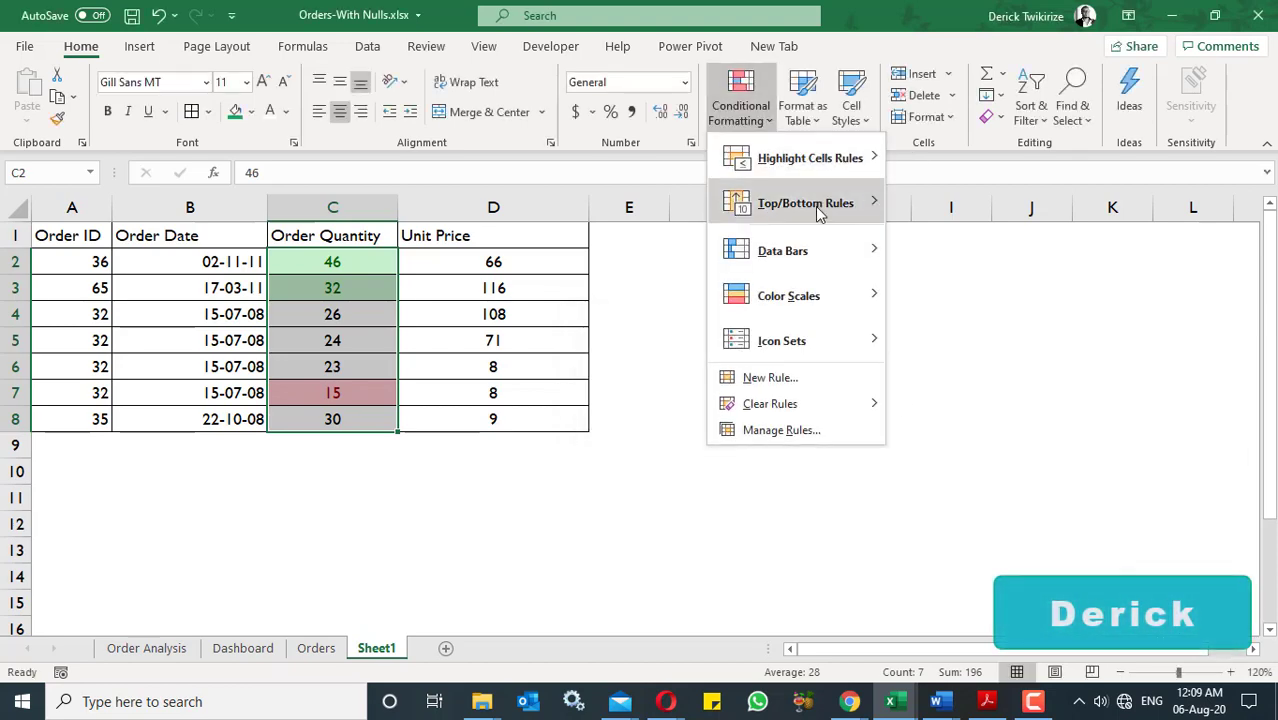
{"action": "mouse_move", "coordinate": [822, 160]}
{"action": "left_click", "coordinate": [945, 252]}
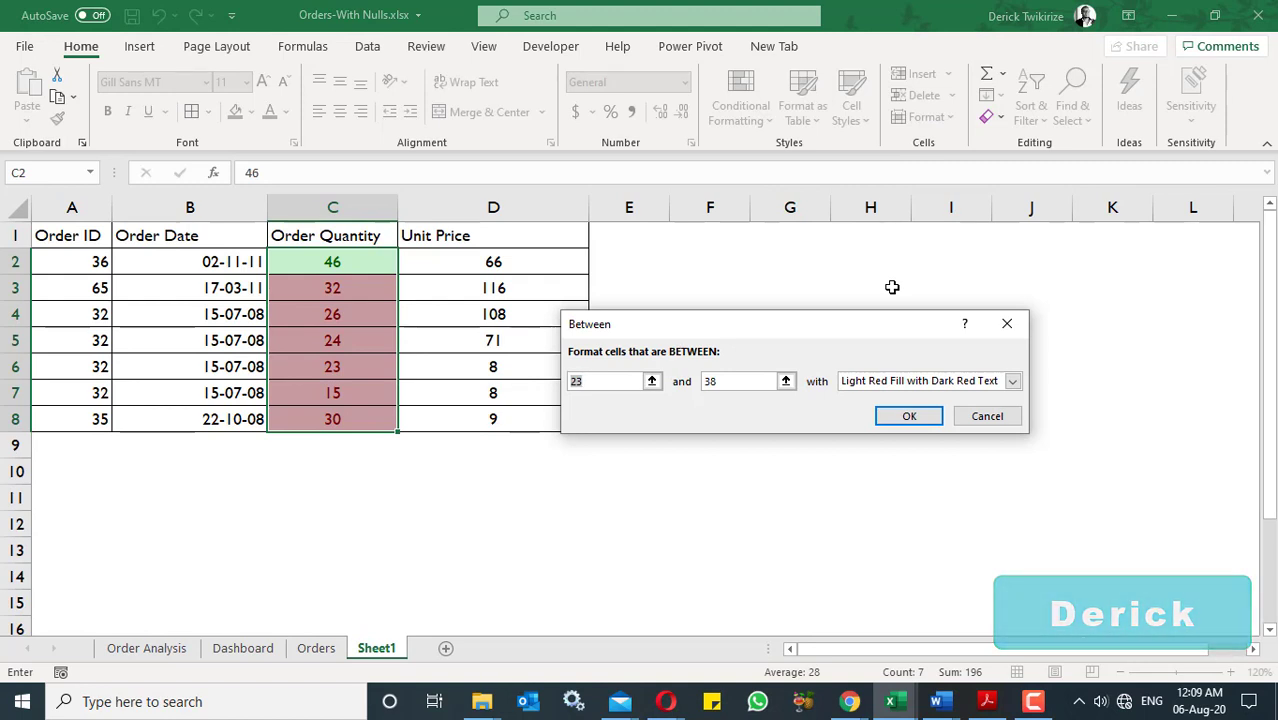
{"action": "type", "text": "2"}
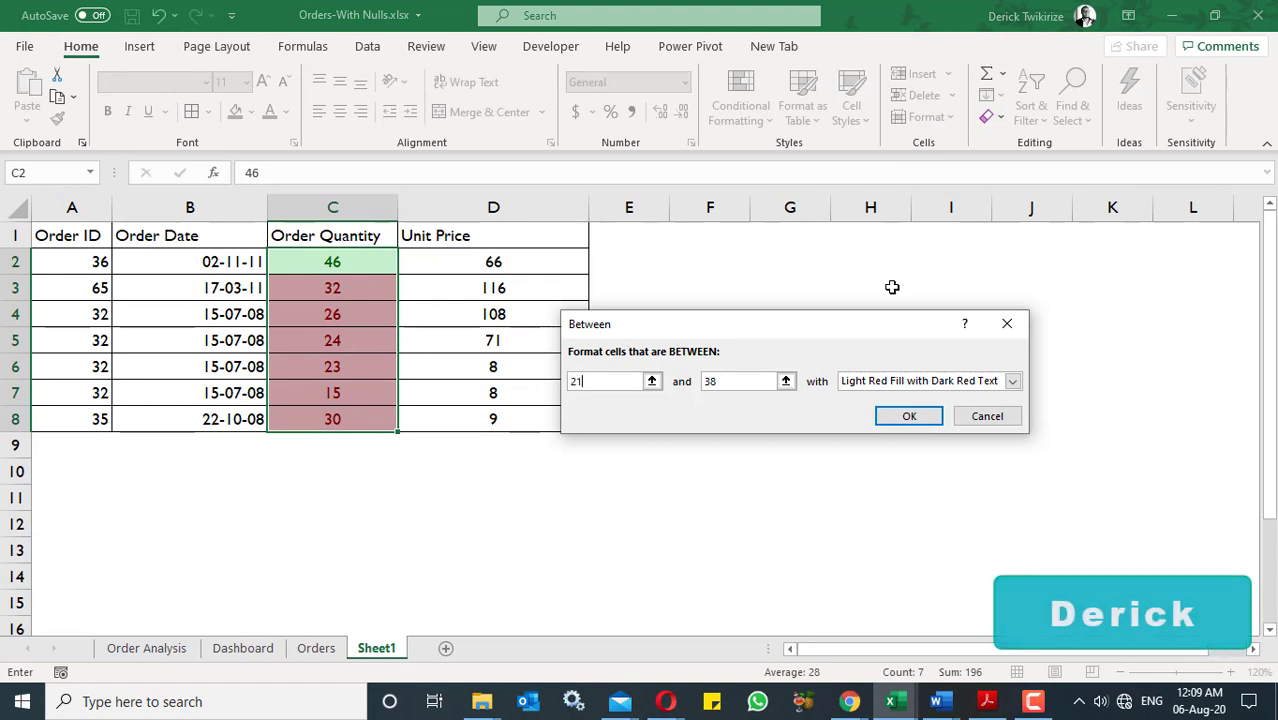
{"action": "double_click", "coordinate": [721, 383]}
{"action": "type", "text": "29"}
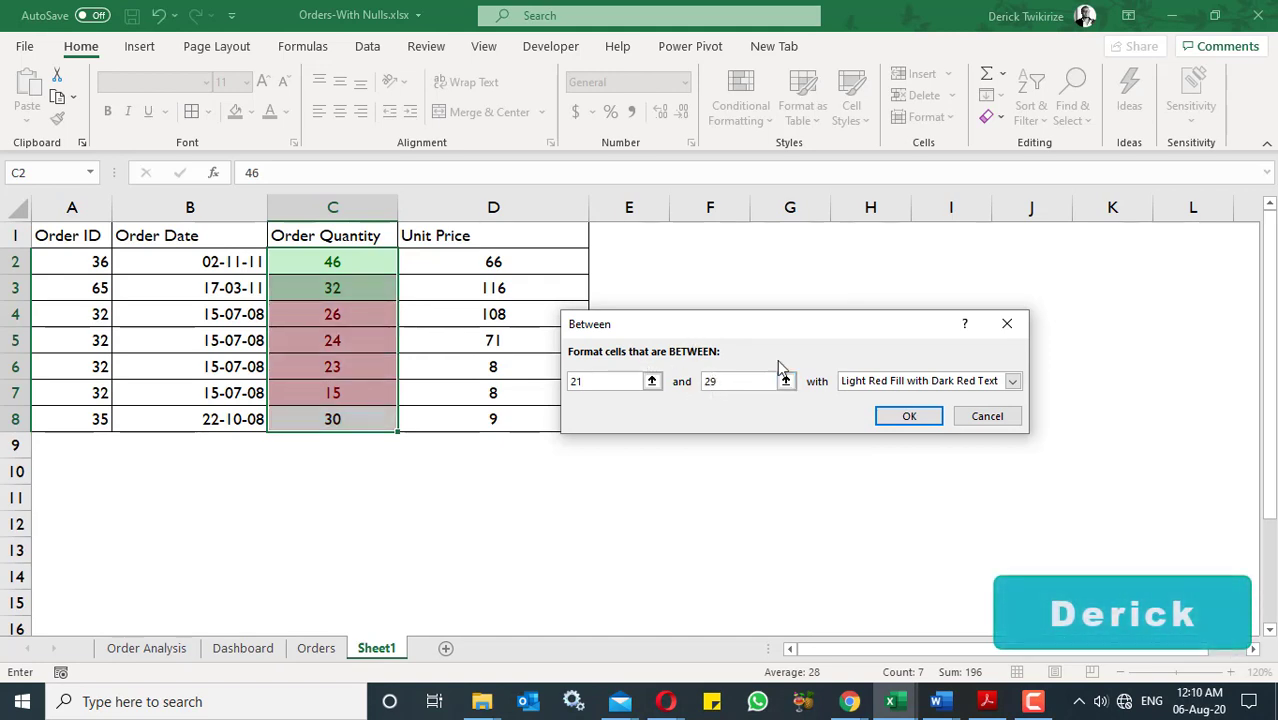
{"action": "left_click", "coordinate": [1012, 381]}
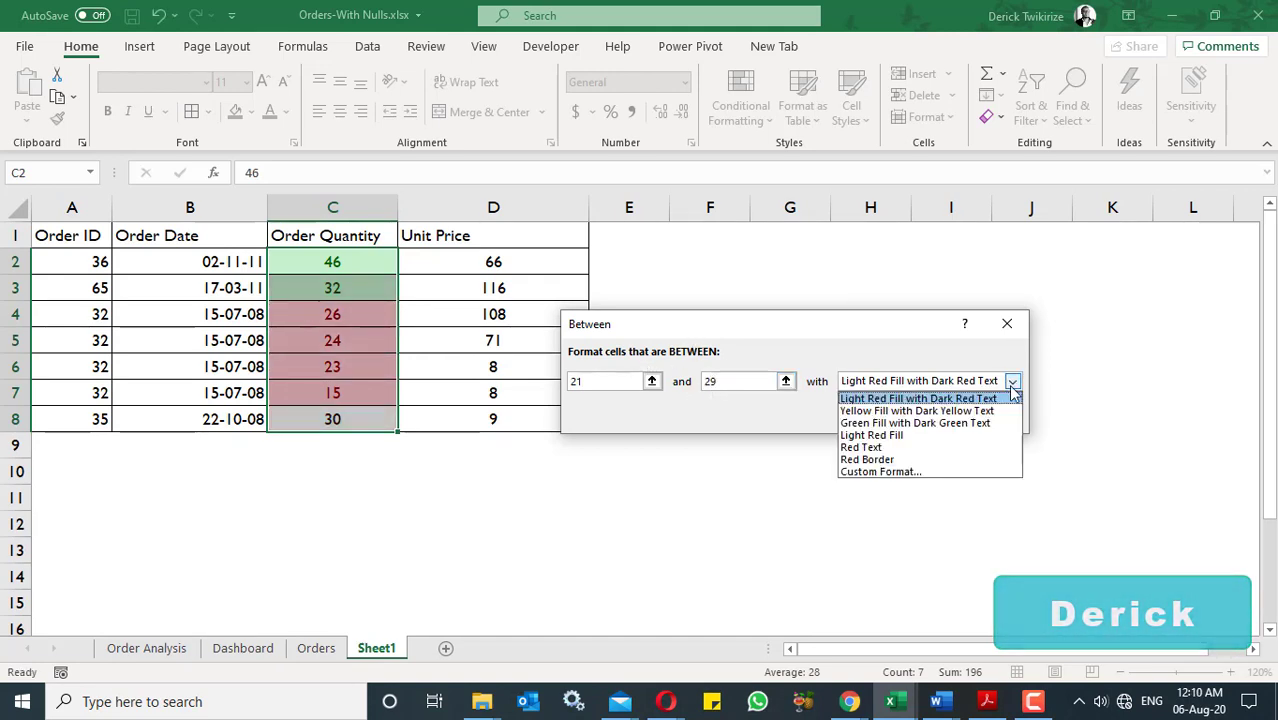
{"action": "left_click", "coordinate": [917, 411]}
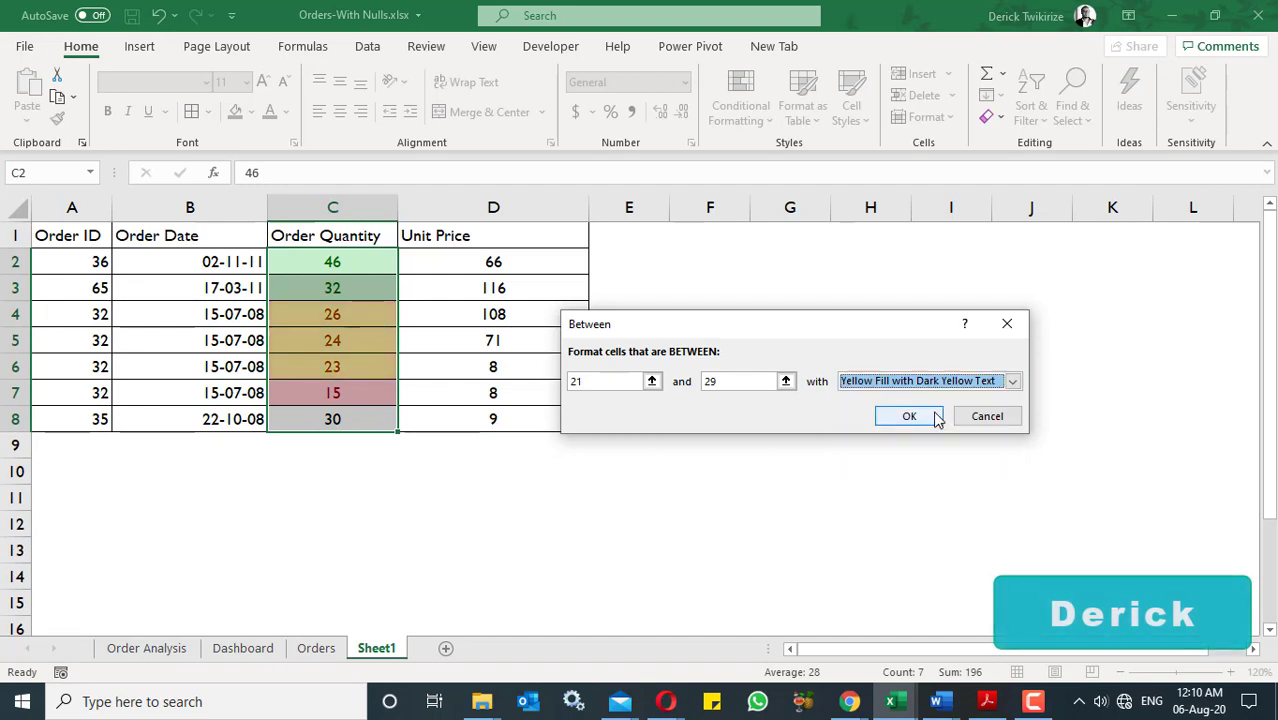
{"action": "left_click", "coordinate": [907, 410]}
{"action": "left_click", "coordinate": [898, 409]}
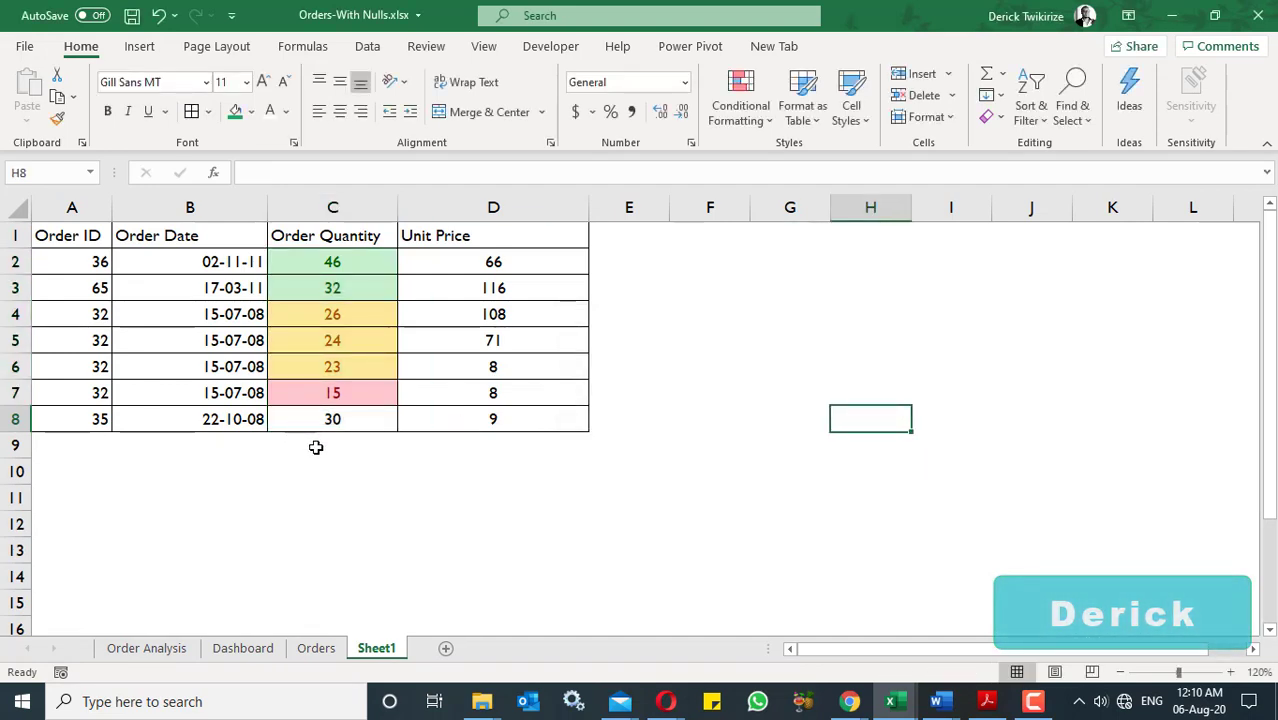
- Review the conditional formatting rules applied to the Order Quantity values C2:C8 in the Rules Manager
{"action": "left_click", "coordinate": [393, 416]}
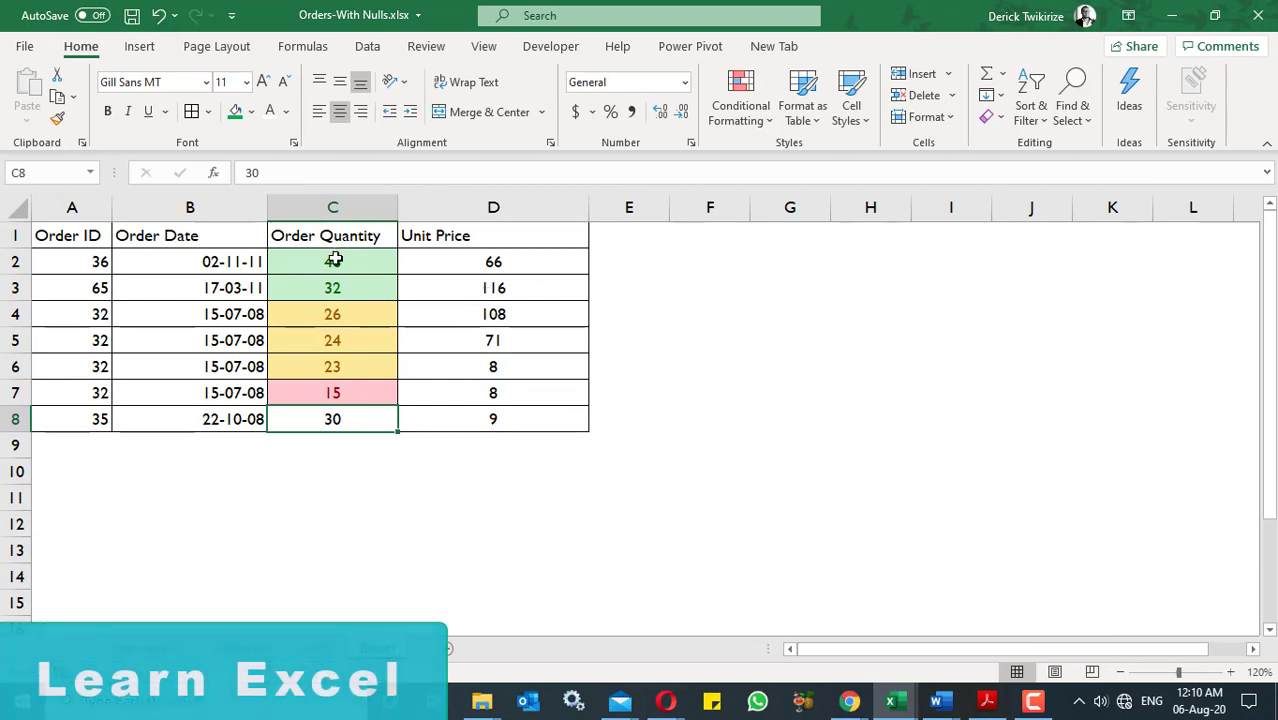
{"action": "left_click_drag", "start_coordinate": [337, 258], "coordinate": [352, 415]}
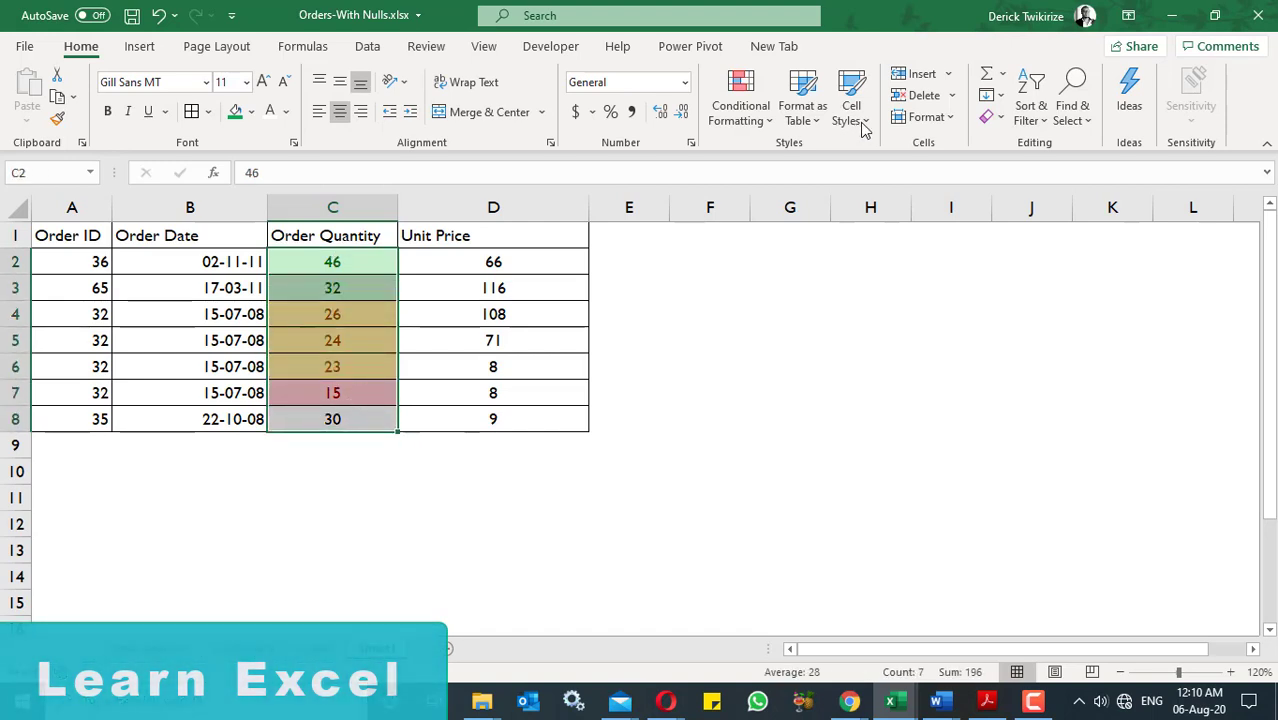
{"action": "left_click", "coordinate": [757, 120]}
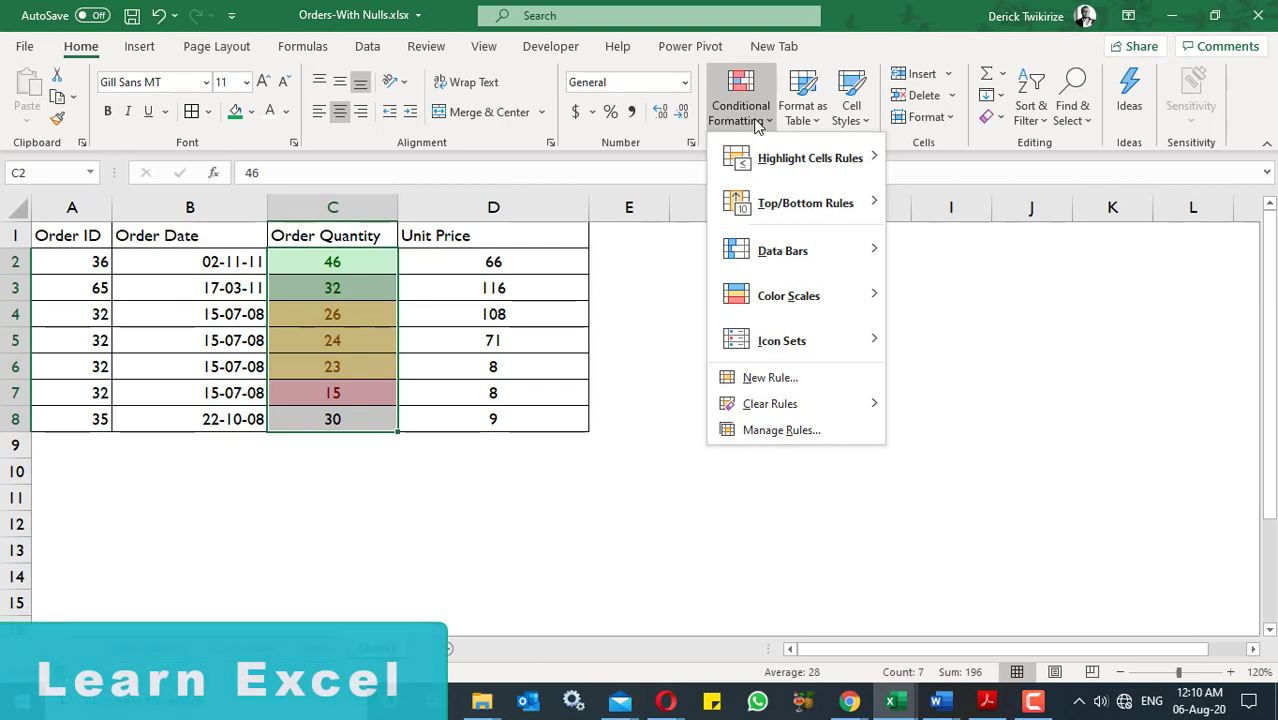
{"action": "left_click", "coordinate": [790, 431]}
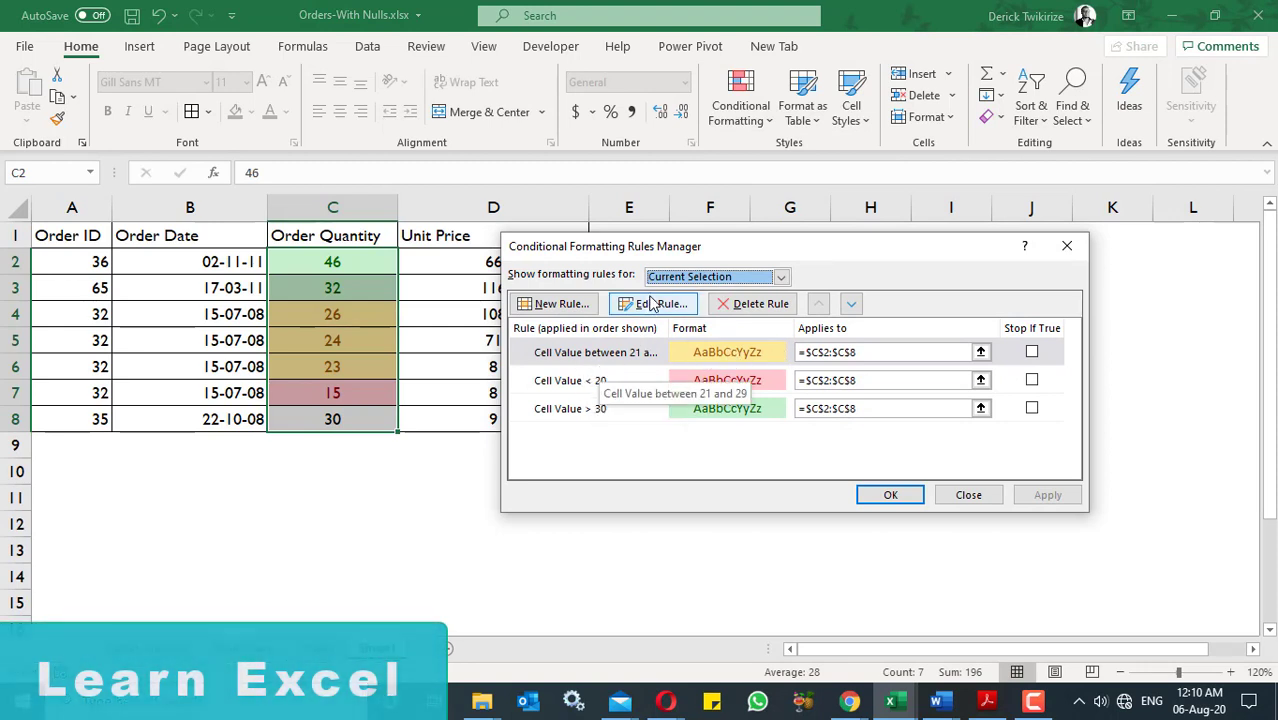
{"action": "left_click", "coordinate": [583, 389]}
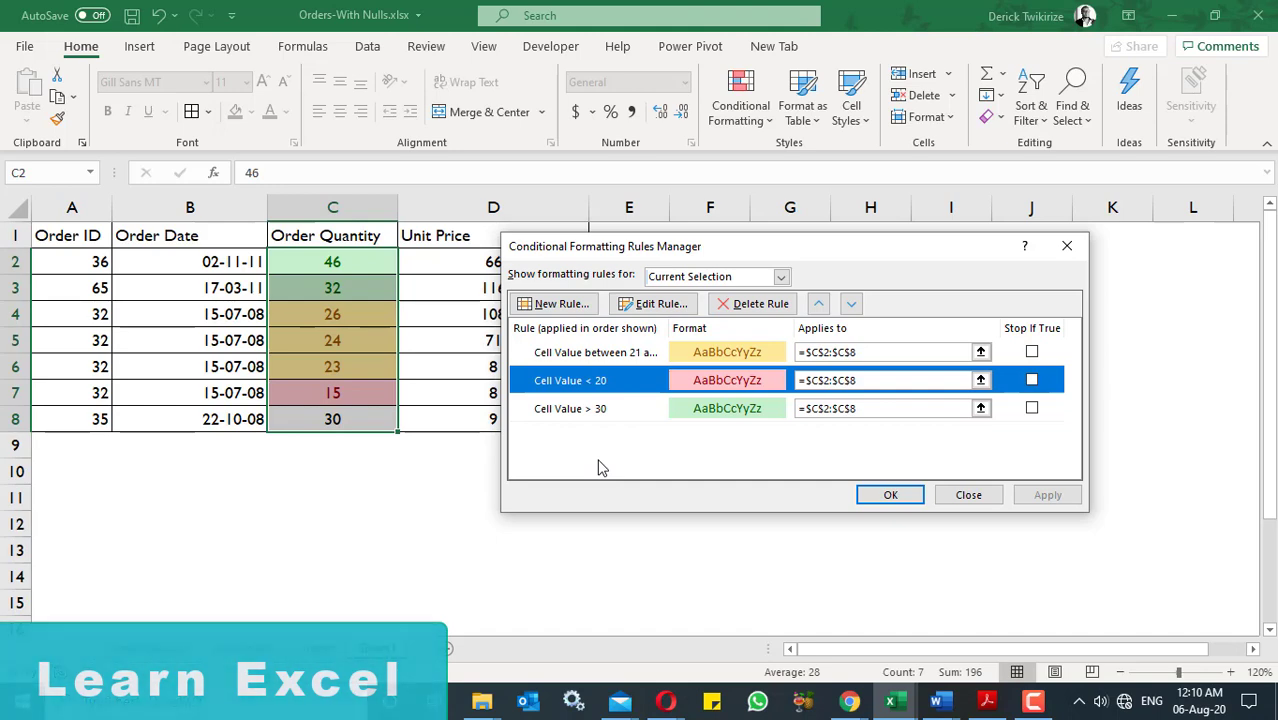
{"action": "left_click", "coordinate": [966, 497]}
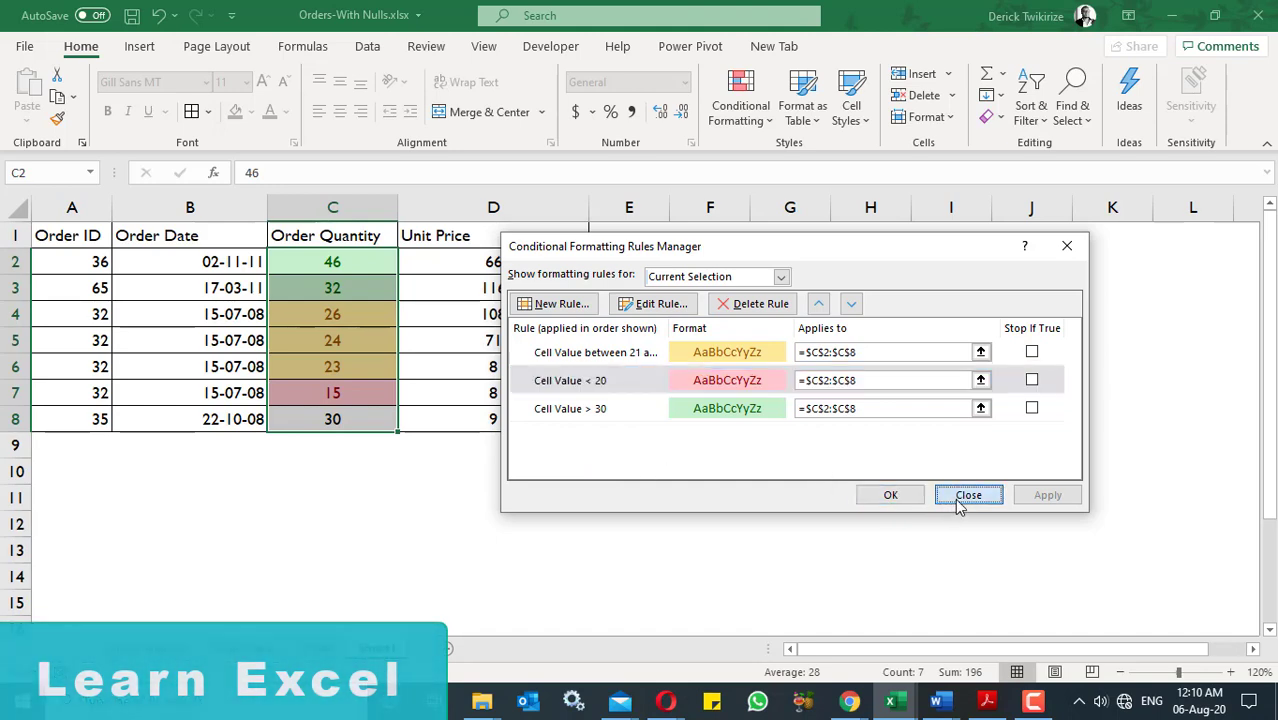
{"action": "left_click", "coordinate": [752, 118]}
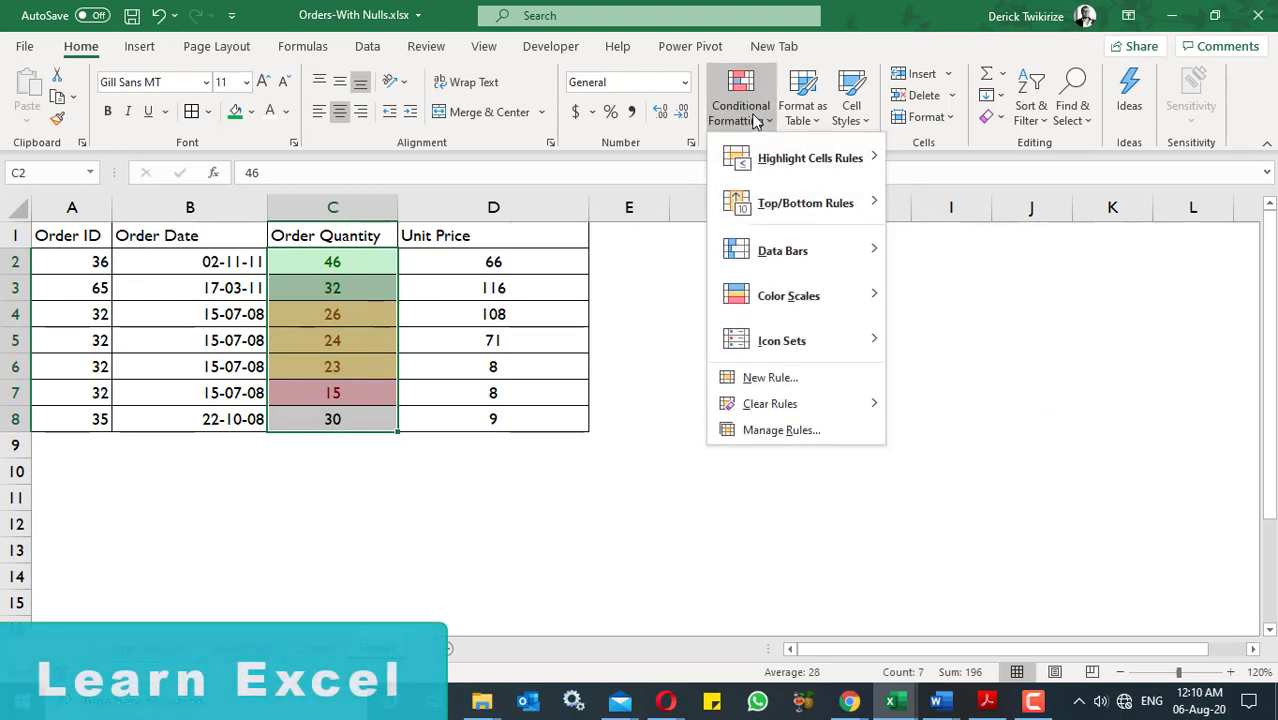
{"action": "mouse_move", "coordinate": [843, 162]}
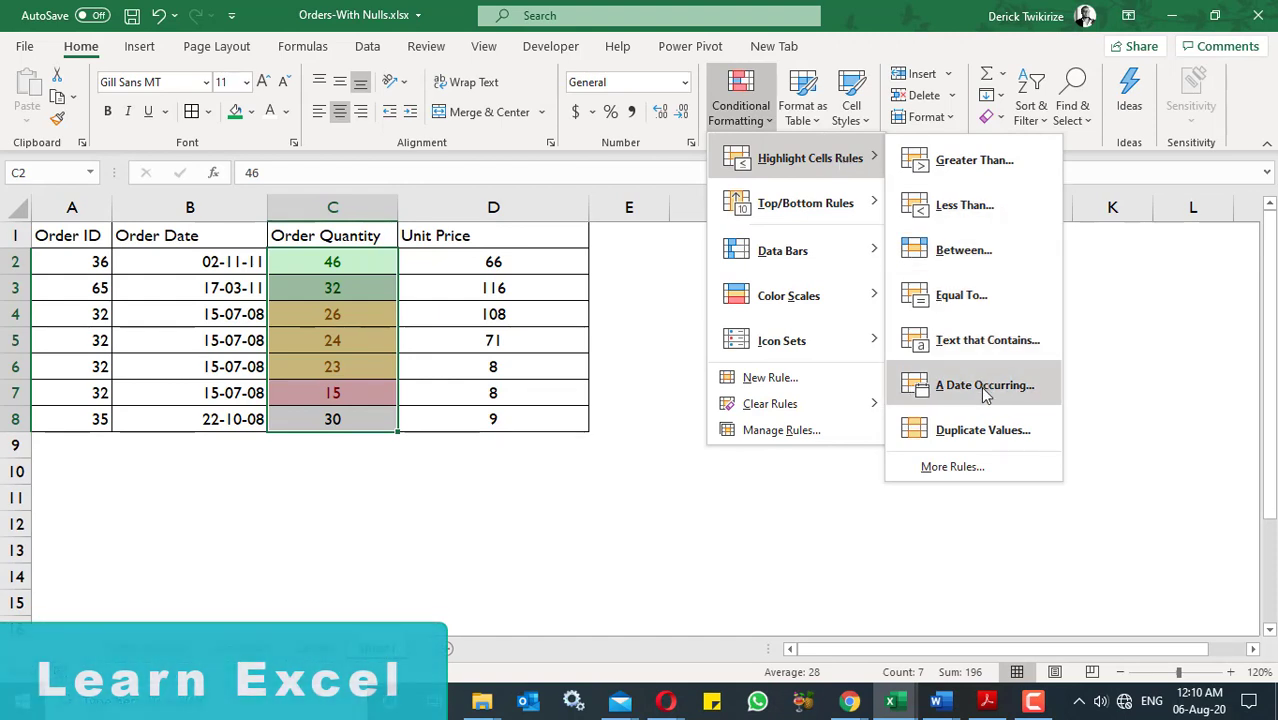
{"action": "key", "text": "Escape"}
{"action": "key", "text": "Escape"}
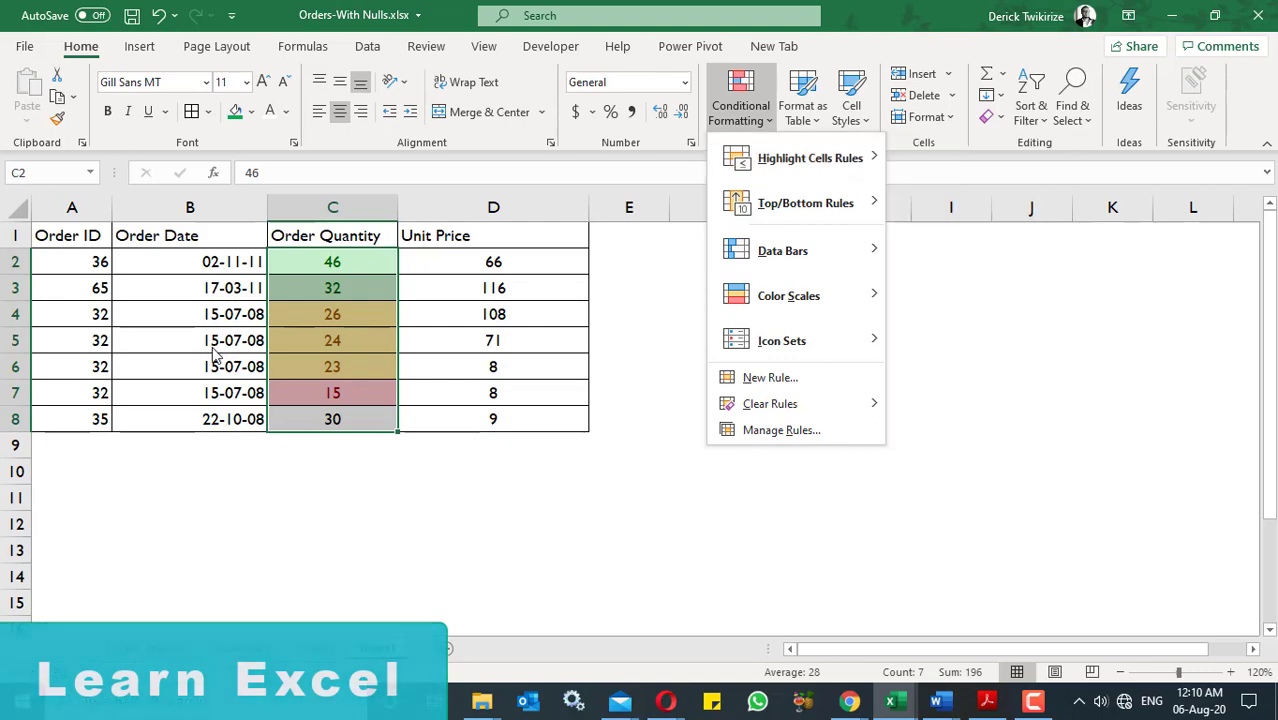
- Highlight duplicate values in the Order ID column with Light Red Fill with Dark Red Text
{"action": "left_click", "coordinate": [84, 209]}
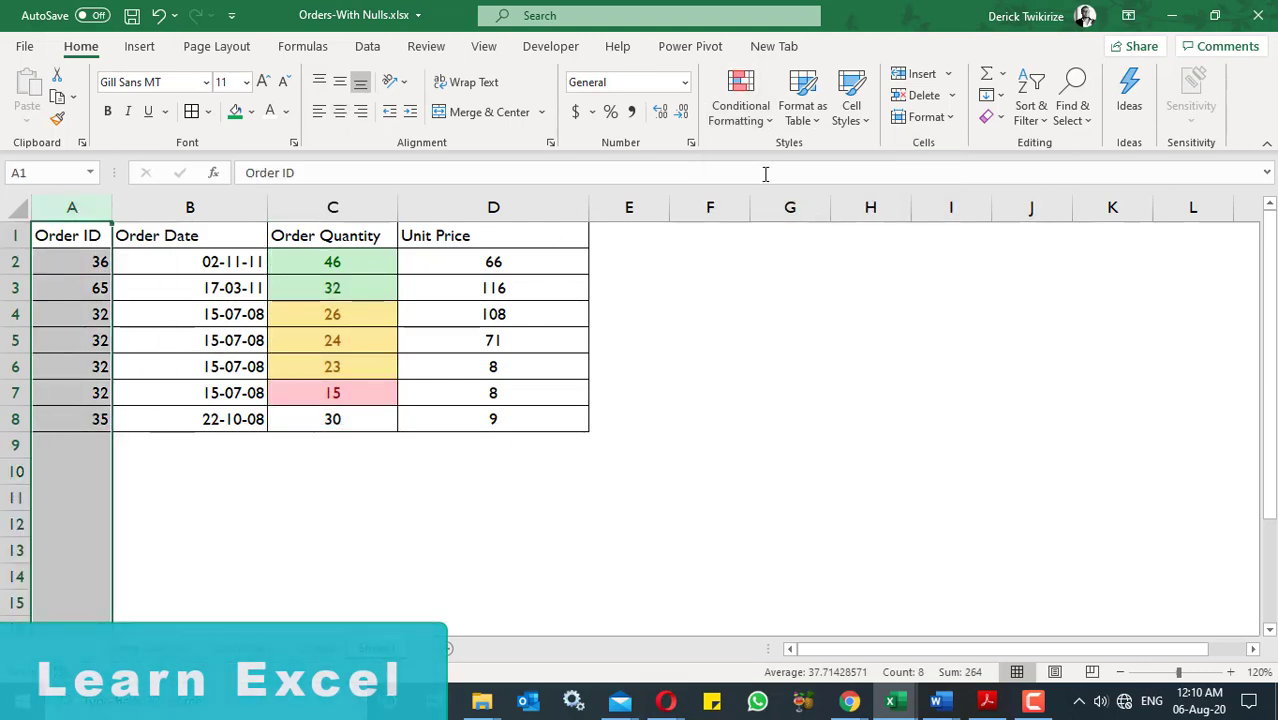
{"action": "left_click", "coordinate": [738, 110]}
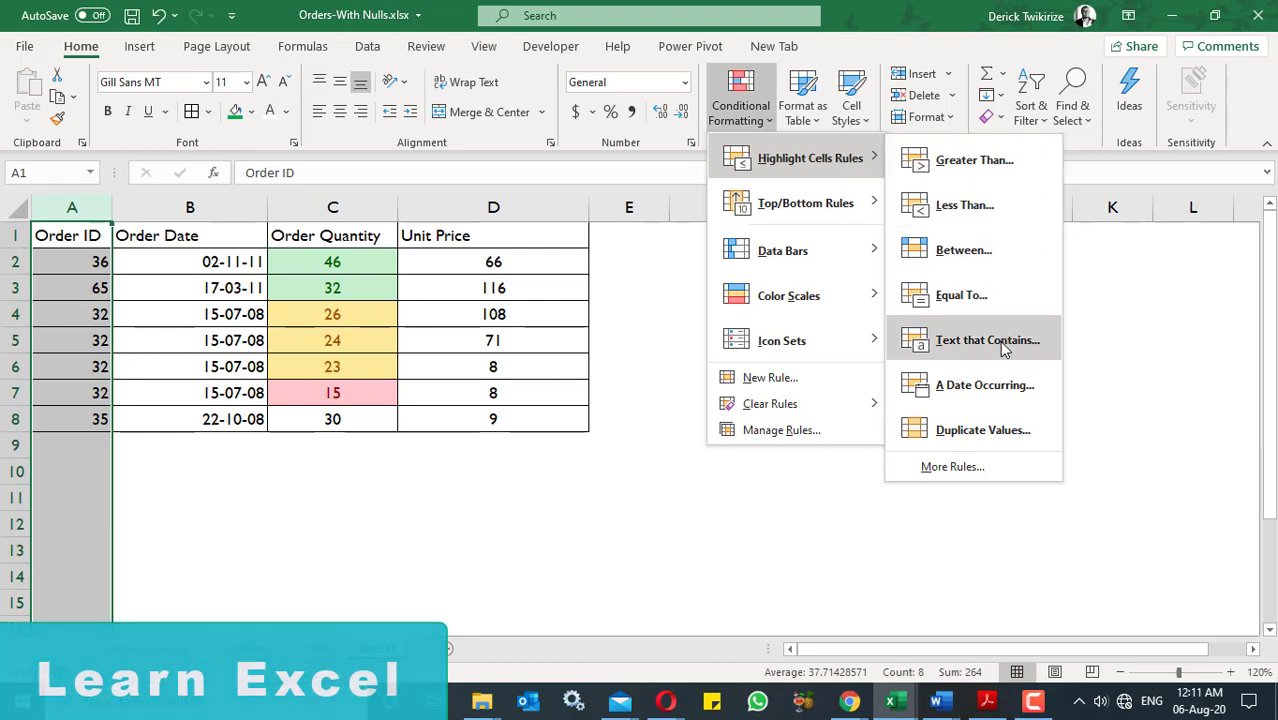
{"action": "left_click", "coordinate": [997, 433]}
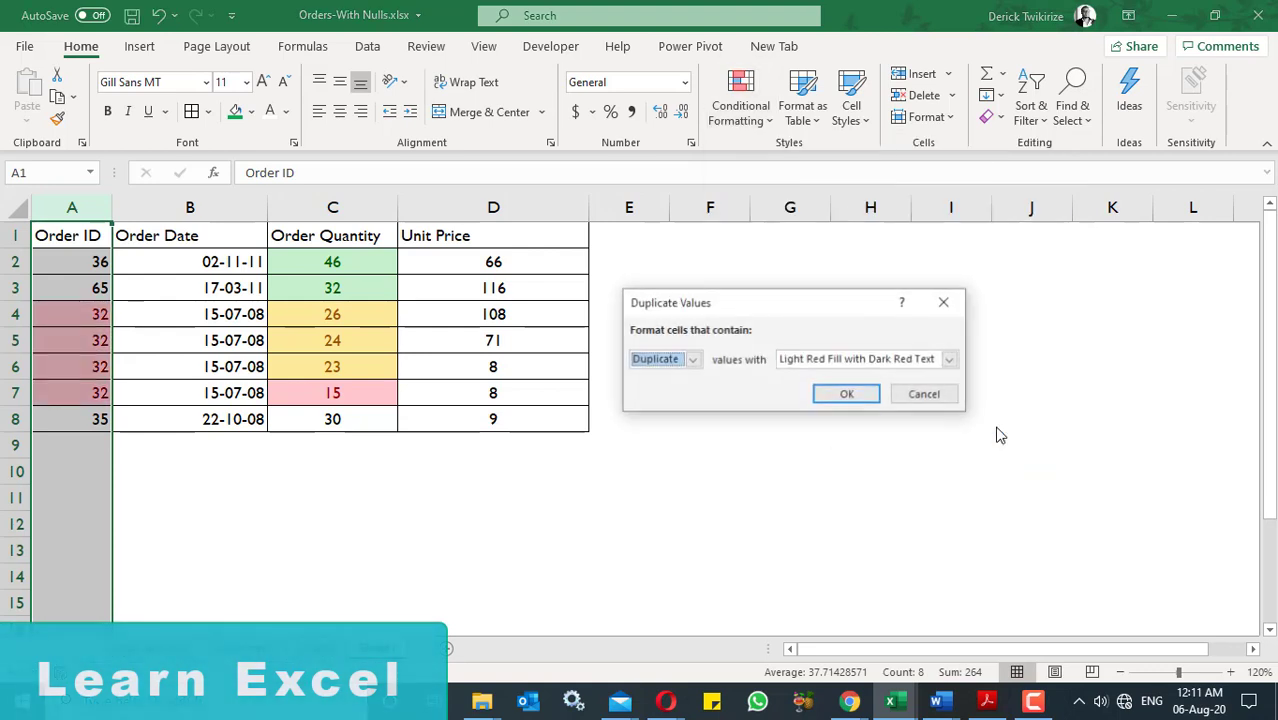
{"action": "left_click", "coordinate": [845, 396]}
{"action": "left_click", "coordinate": [718, 420]}
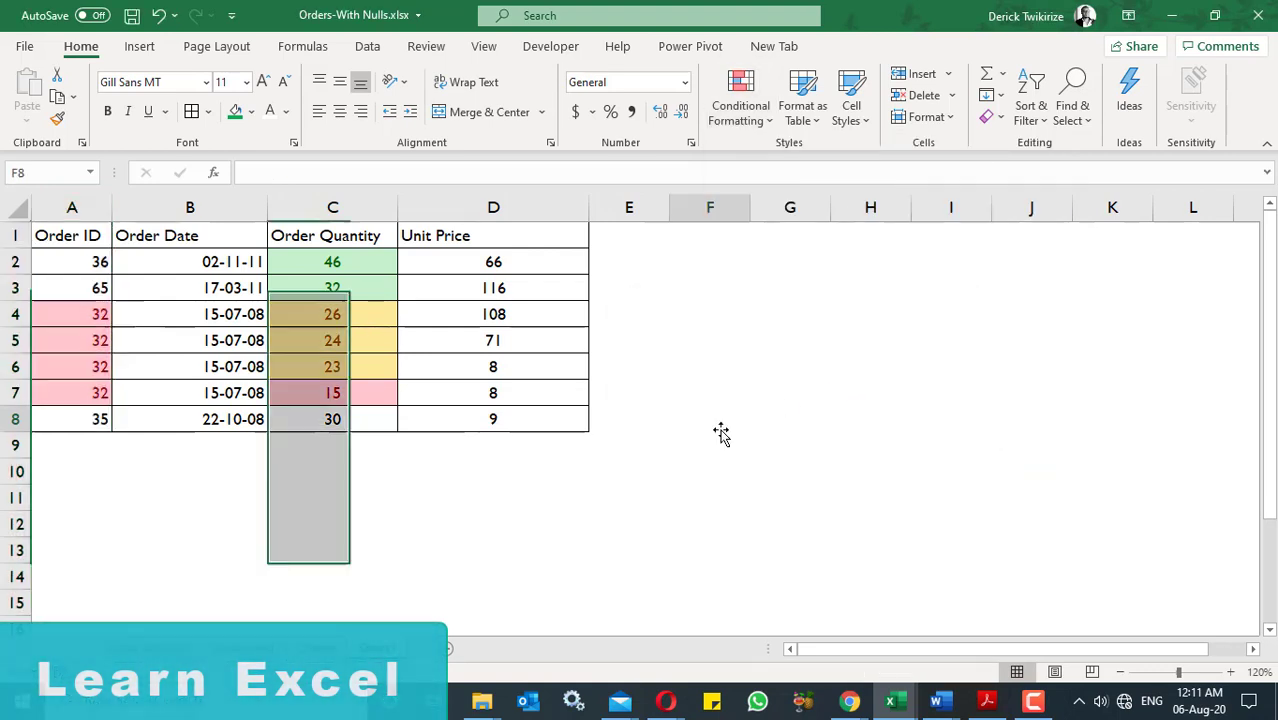
- Center the contents of the Order ID column horizontally
{"action": "left_click", "coordinate": [75, 208]}
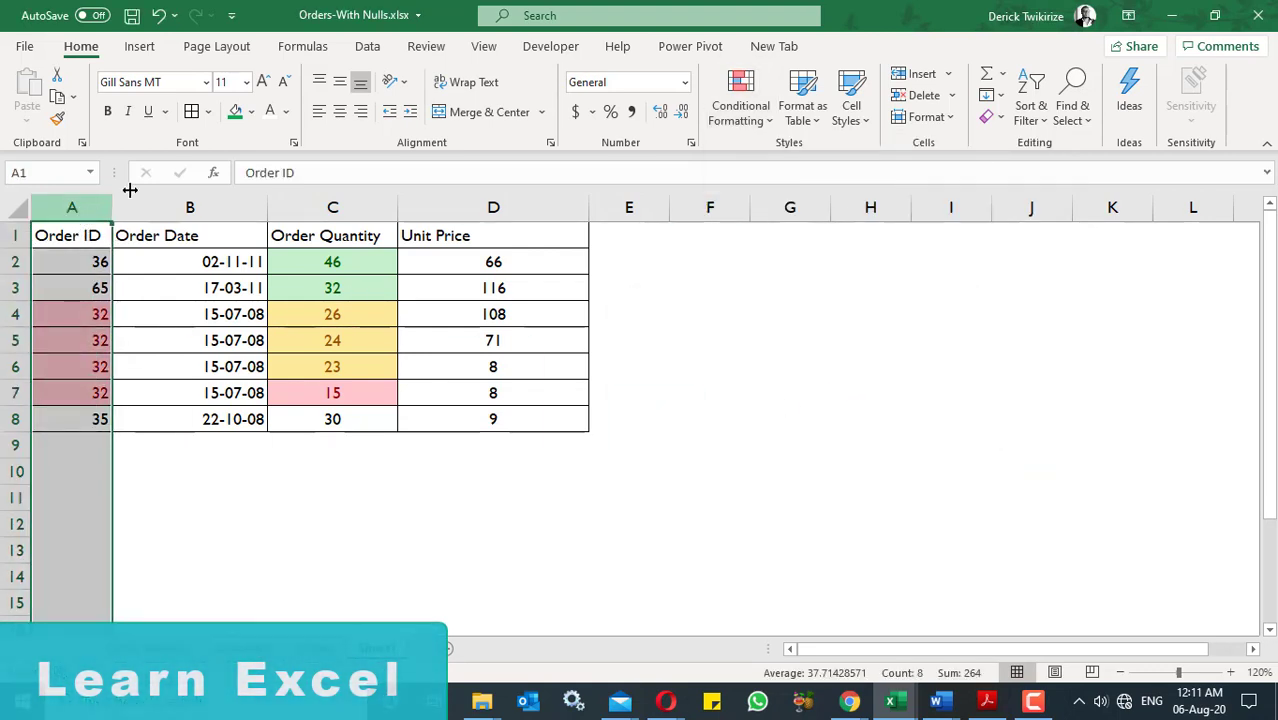
{"action": "left_click", "coordinate": [340, 111]}
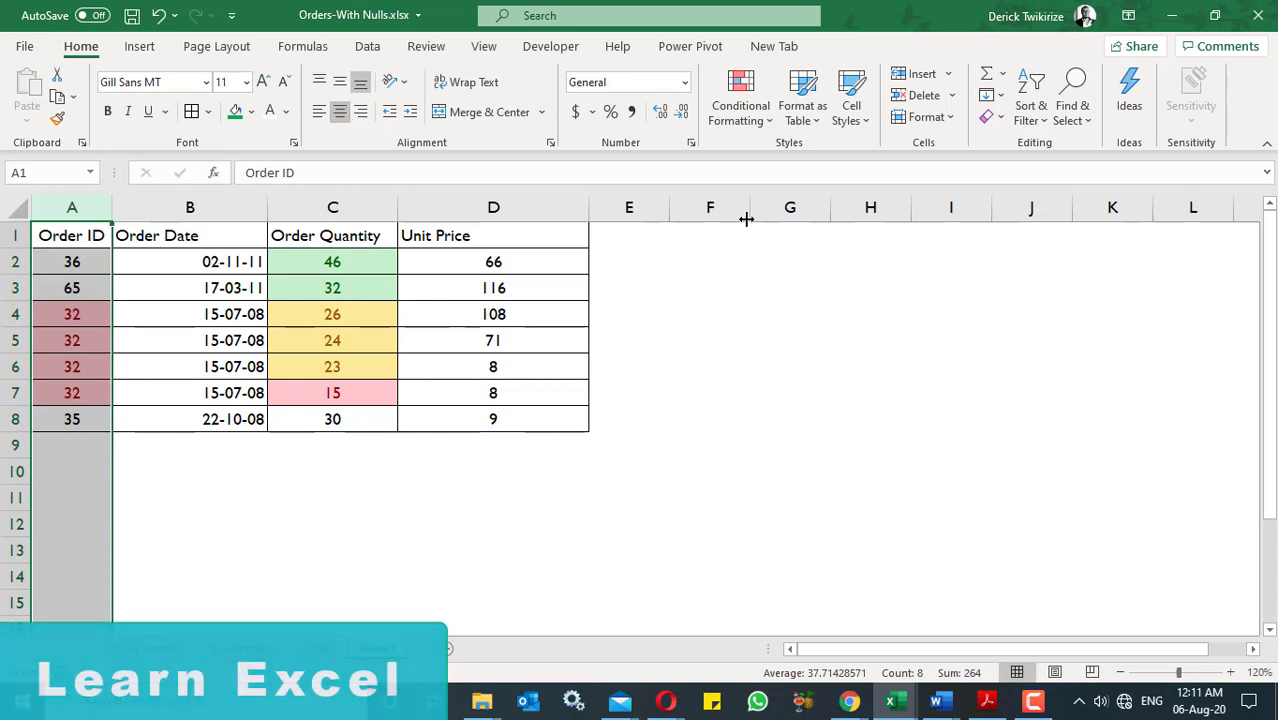
{"action": "left_click", "coordinate": [72, 259]}
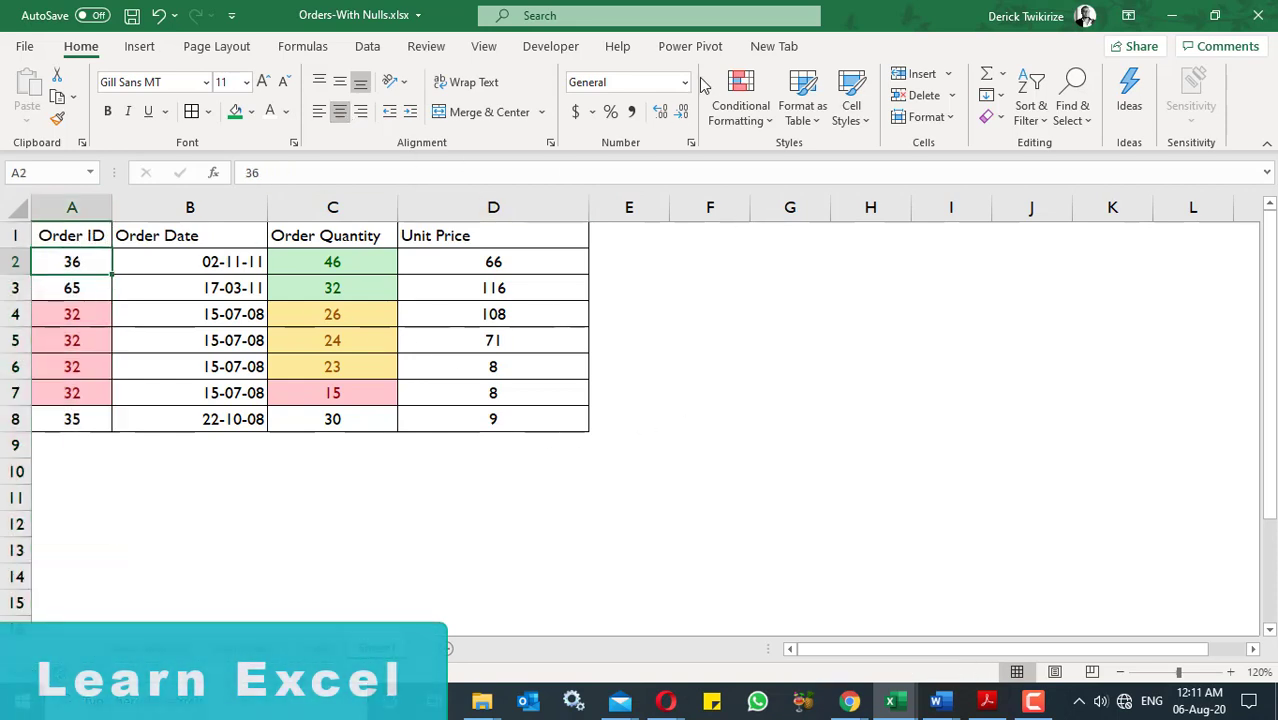
- Undo the centering and the duplicate-value highlighting on the Order ID column
{"action": "left_click", "coordinate": [159, 16]}
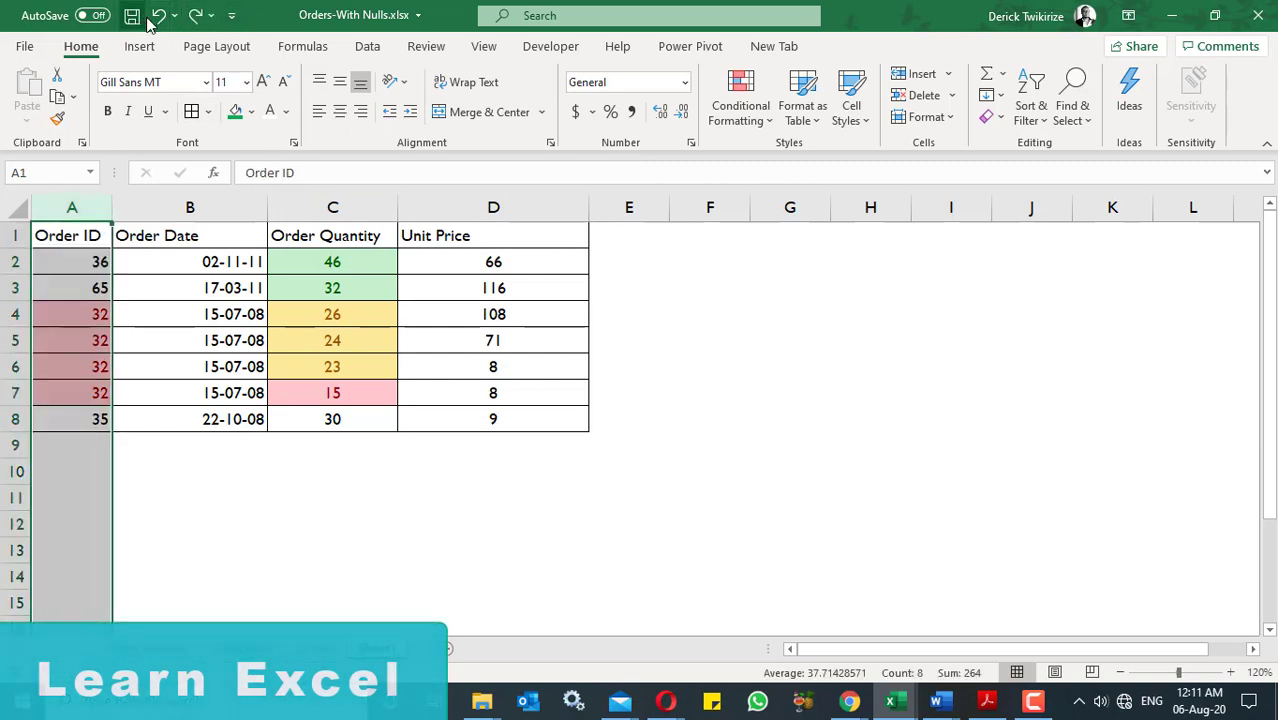
{"action": "left_click", "coordinate": [158, 15]}
{"action": "left_click", "coordinate": [740, 105]}
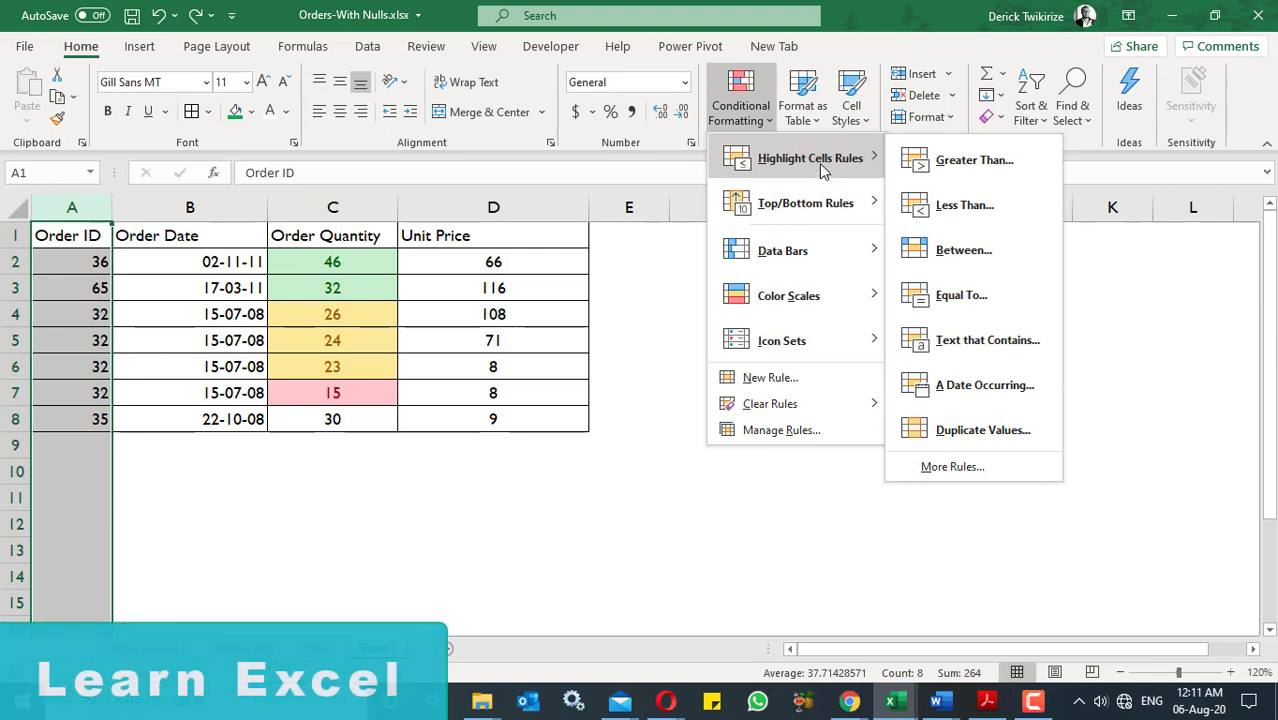
{"action": "left_click", "coordinate": [489, 325]}
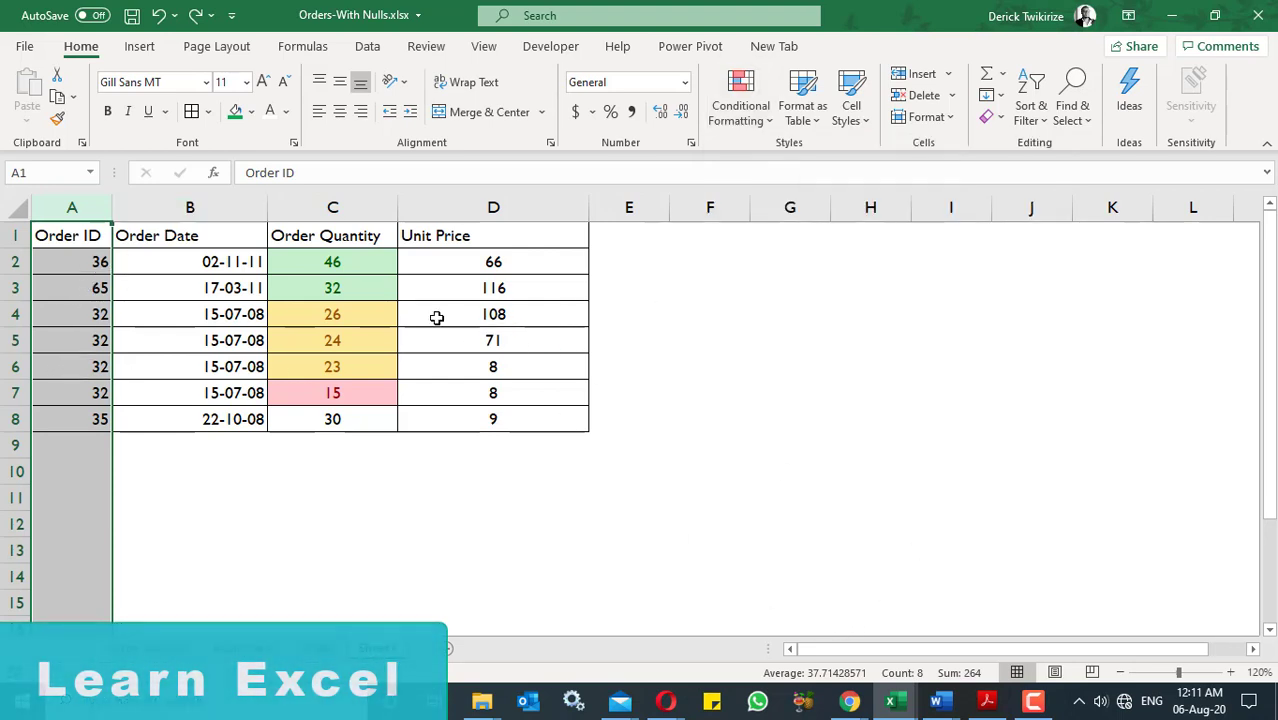
- Enter the comparison formula =D2=A2 in E2 and fill it down to E8
{"action": "left_click", "coordinate": [627, 273]}
{"action": "type", "text": "="}
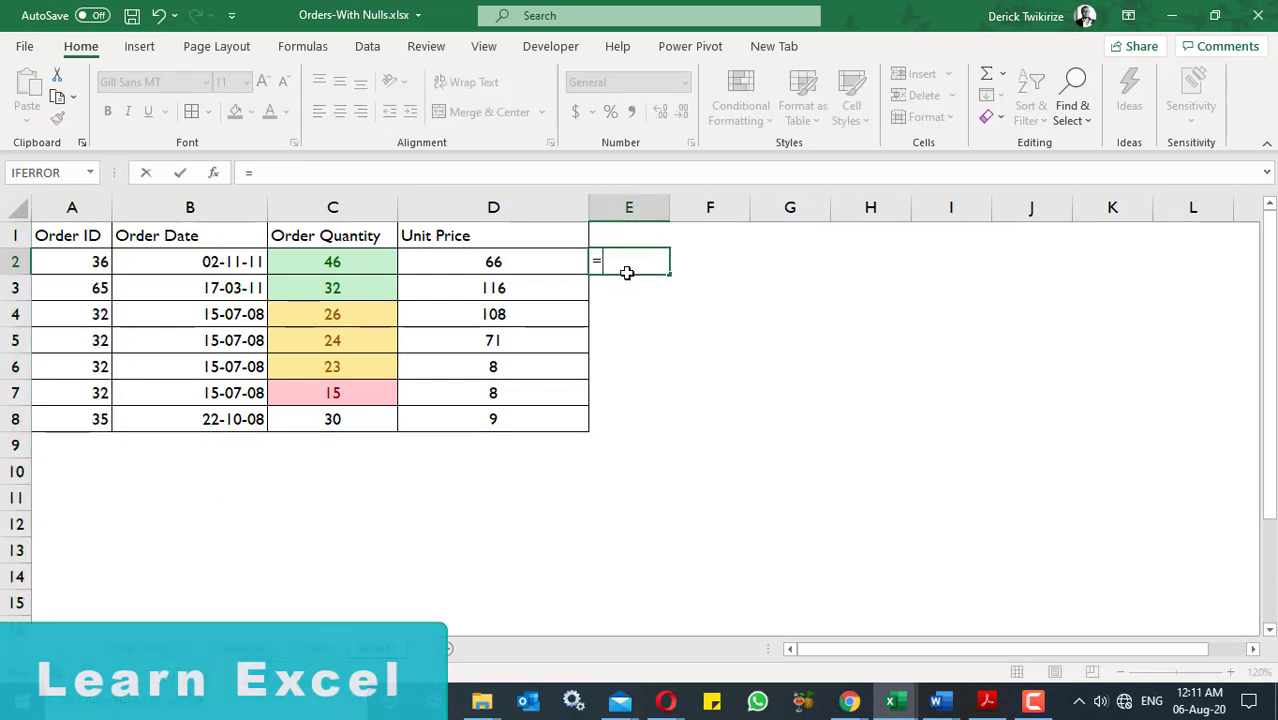
{"action": "left_click", "coordinate": [491, 262]}
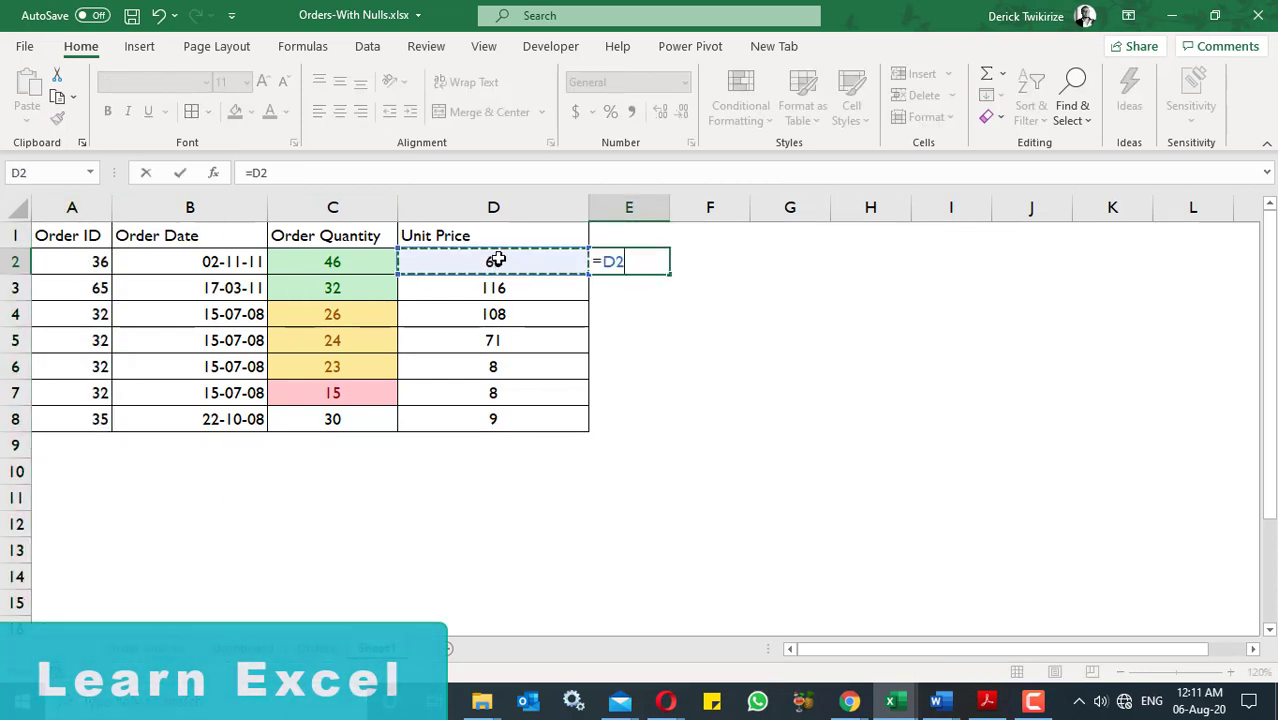
{"action": "type", "text": "="}
{"action": "left_click", "coordinate": [93, 264]}
{"action": "key", "text": "Return"}
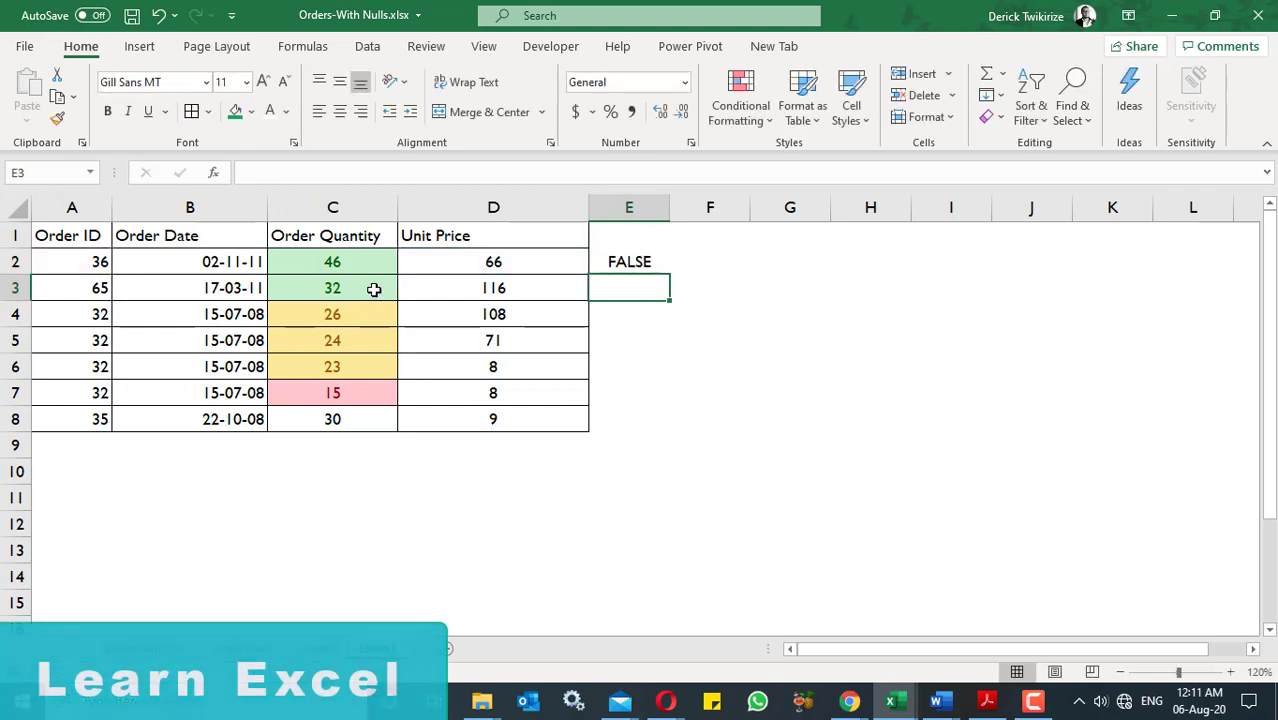
{"action": "left_click", "coordinate": [642, 264]}
{"action": "left_click_drag", "start_coordinate": [672, 278], "coordinate": [662, 425]}
{"action": "left_click", "coordinate": [712, 340]}
- Replace the formula in E3 with the value TRUE and fill it down to E5
{"action": "left_click_drag", "start_coordinate": [640, 290], "coordinate": [645, 337]}
{"action": "key", "text": "F2"}
{"action": "type", "text": "true"}
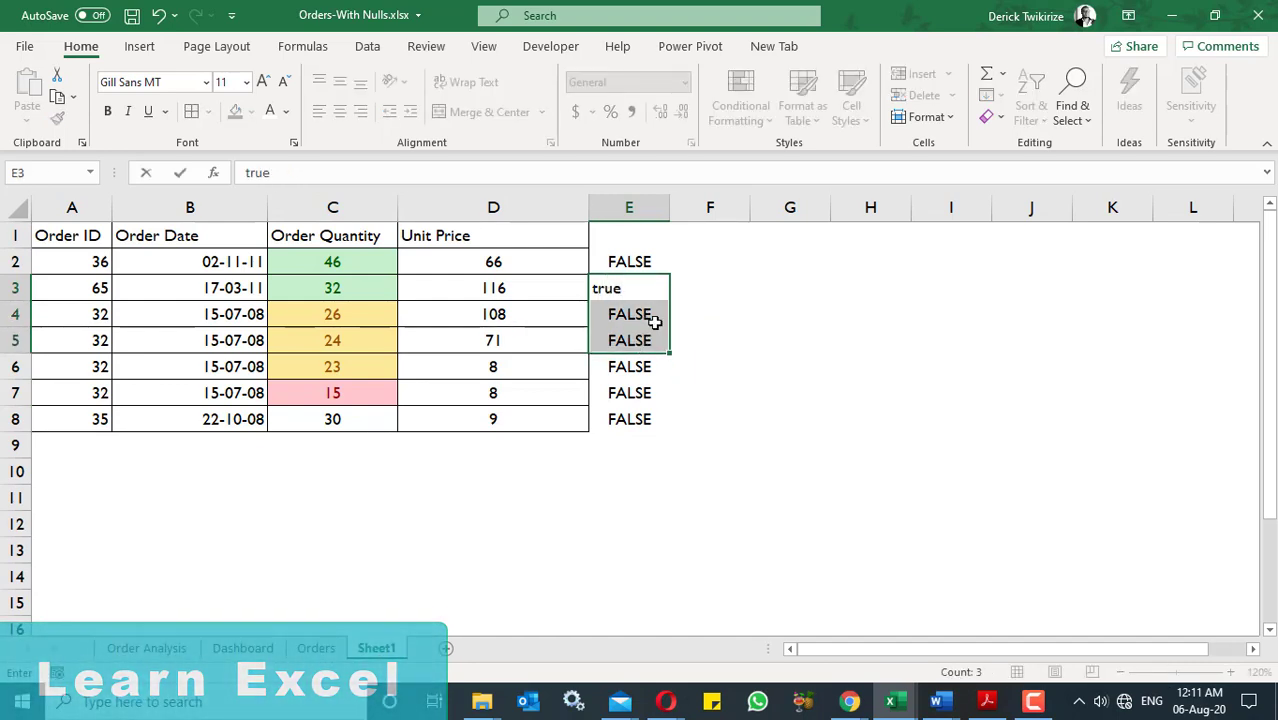
{"action": "left_click", "coordinate": [724, 332]}
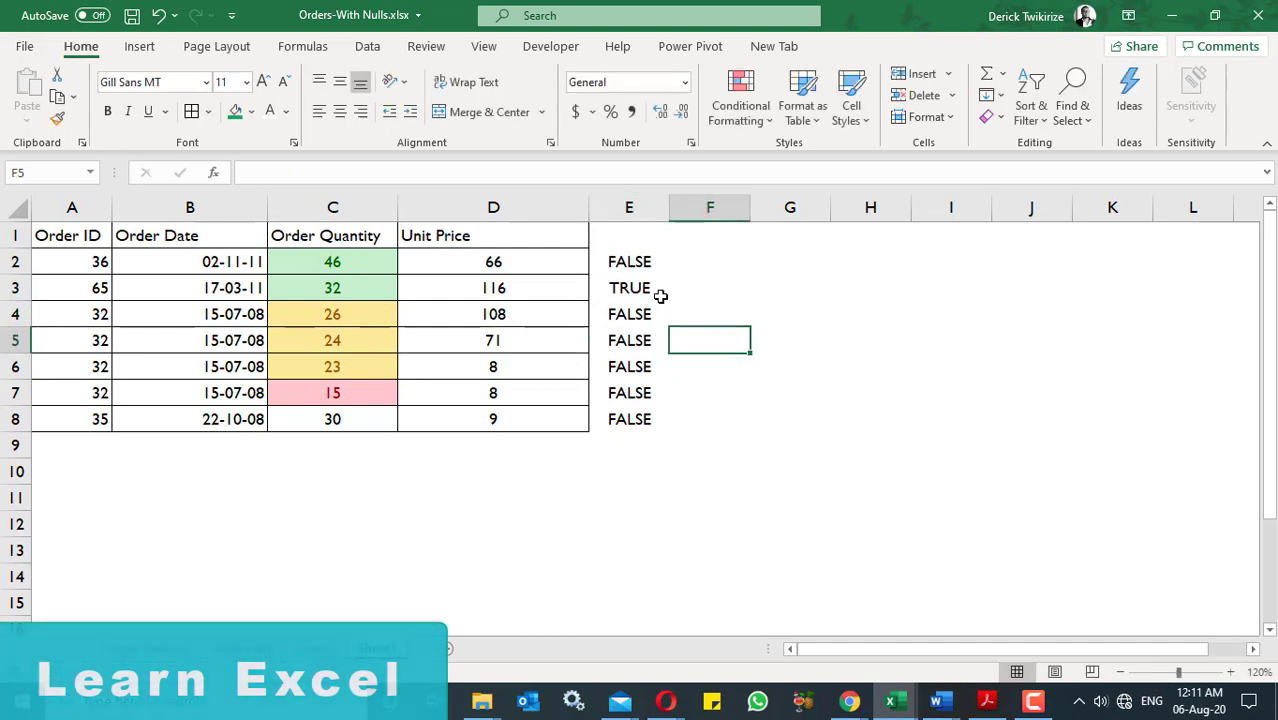
{"action": "left_click", "coordinate": [639, 289]}
{"action": "left_click_drag", "start_coordinate": [670, 297], "coordinate": [668, 345]}
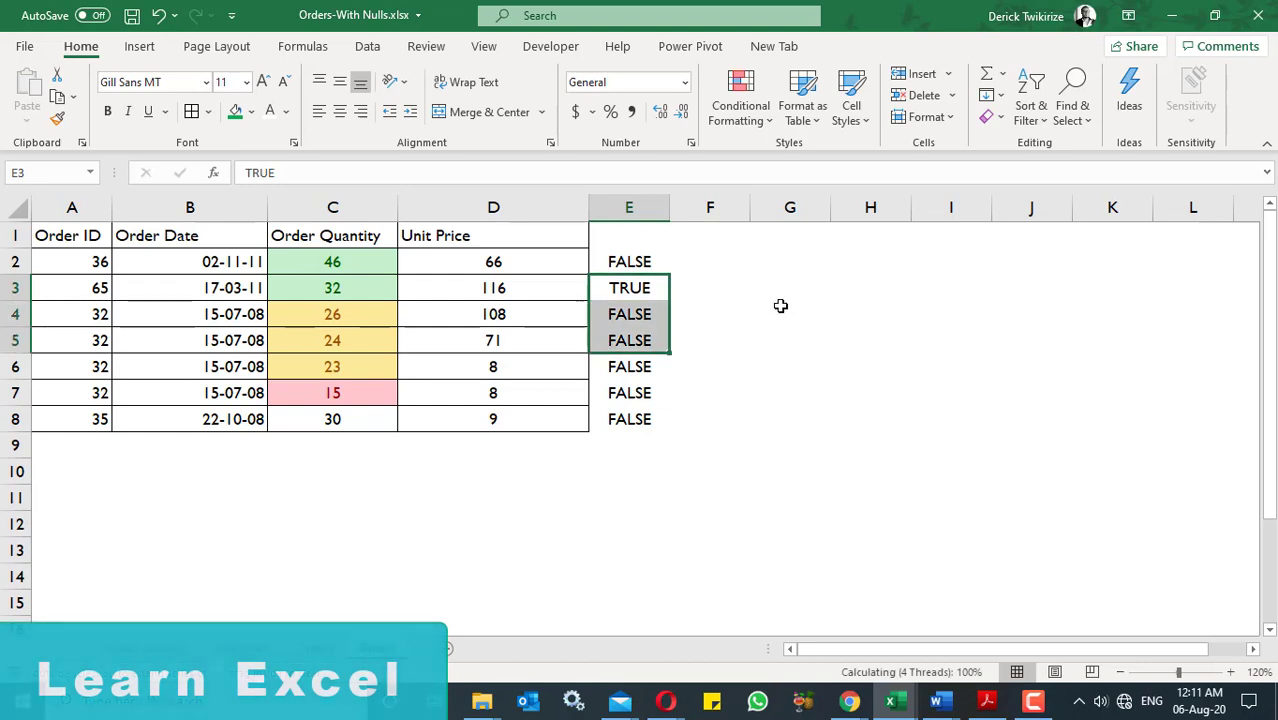
- Start a Text that Contains highlight rule on the whole of column E for the text TRUE
{"action": "left_click", "coordinate": [625, 235]}
{"action": "left_click", "coordinate": [629, 207]}
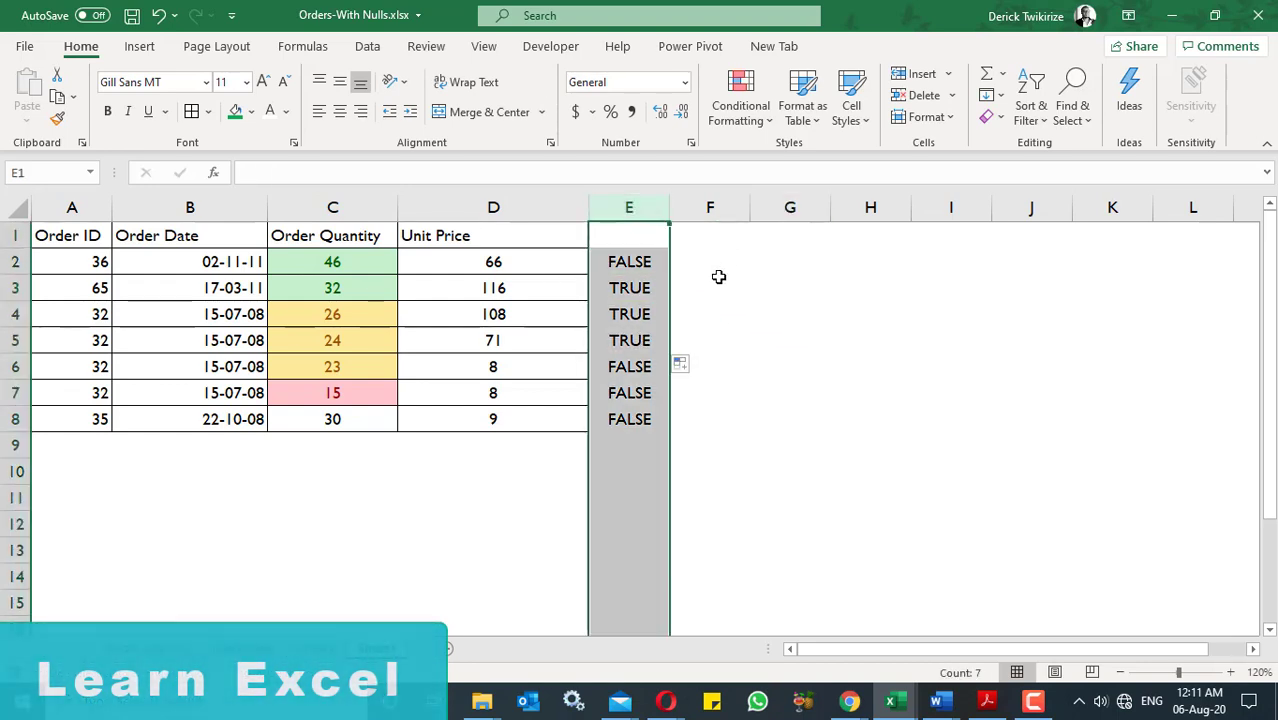
{"action": "left_click", "coordinate": [765, 125]}
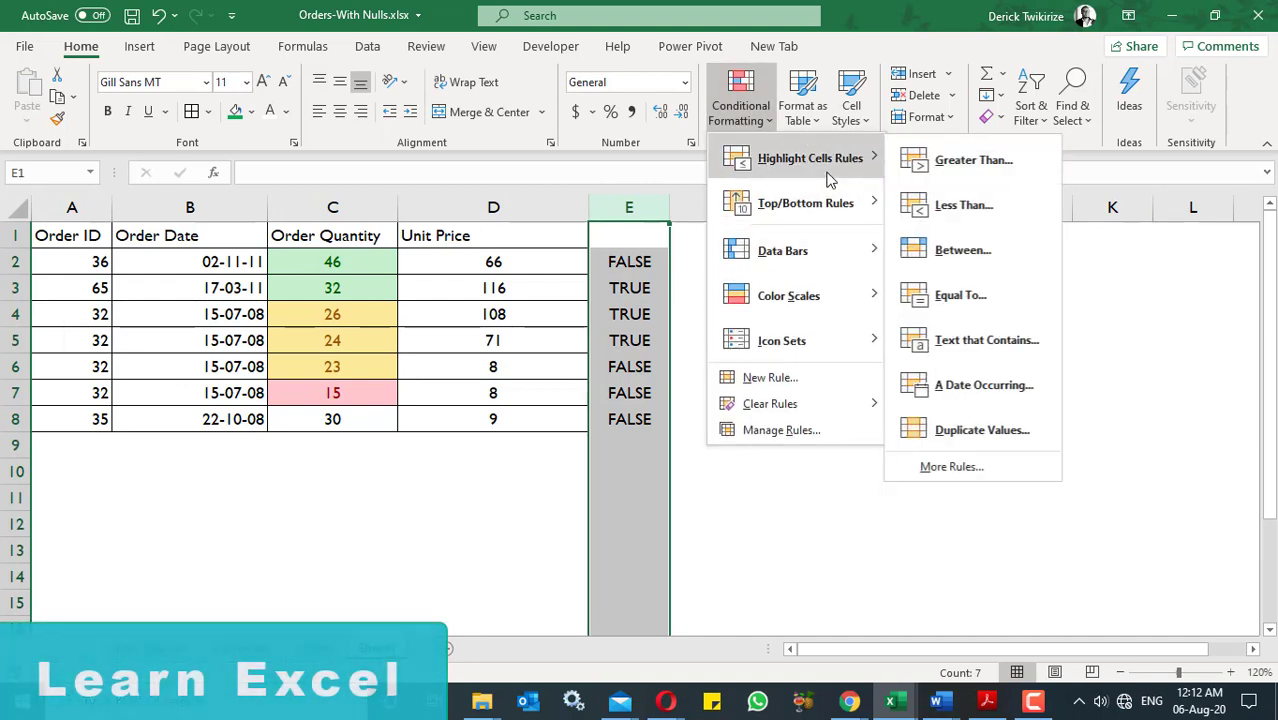
{"action": "left_click", "coordinate": [1010, 352]}
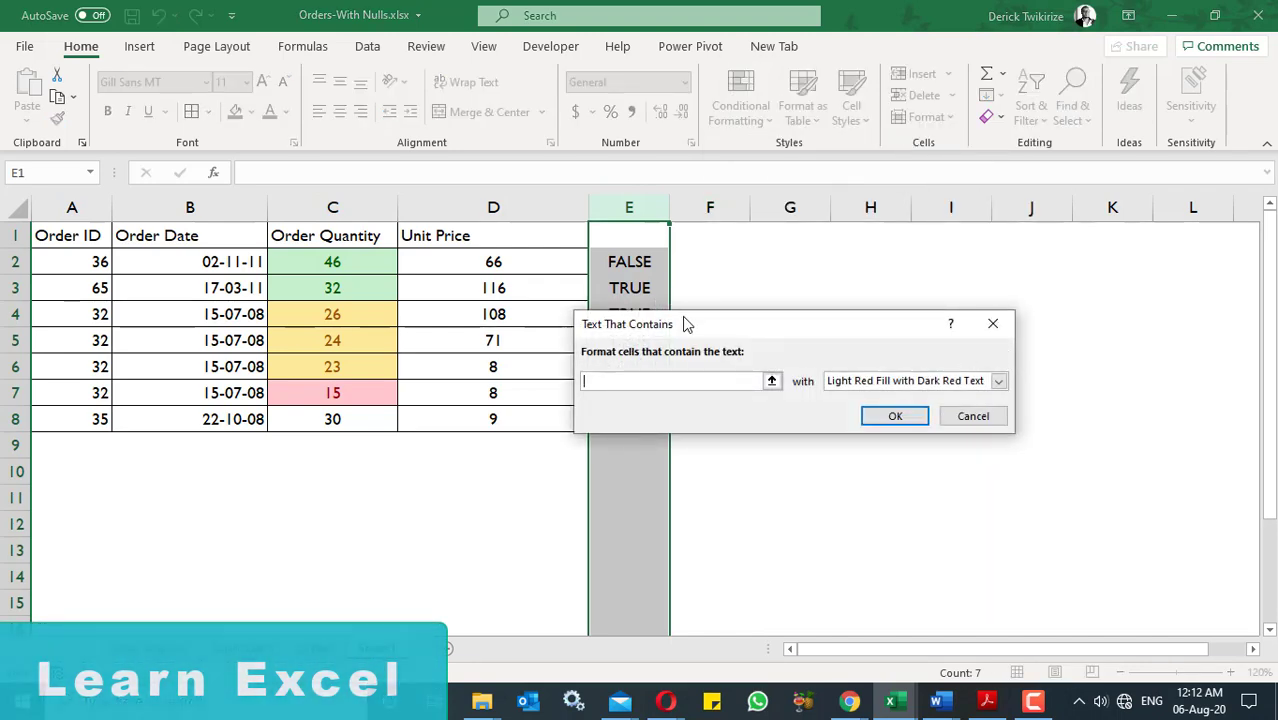
{"action": "left_click_drag", "start_coordinate": [685, 323], "coordinate": [873, 245]}
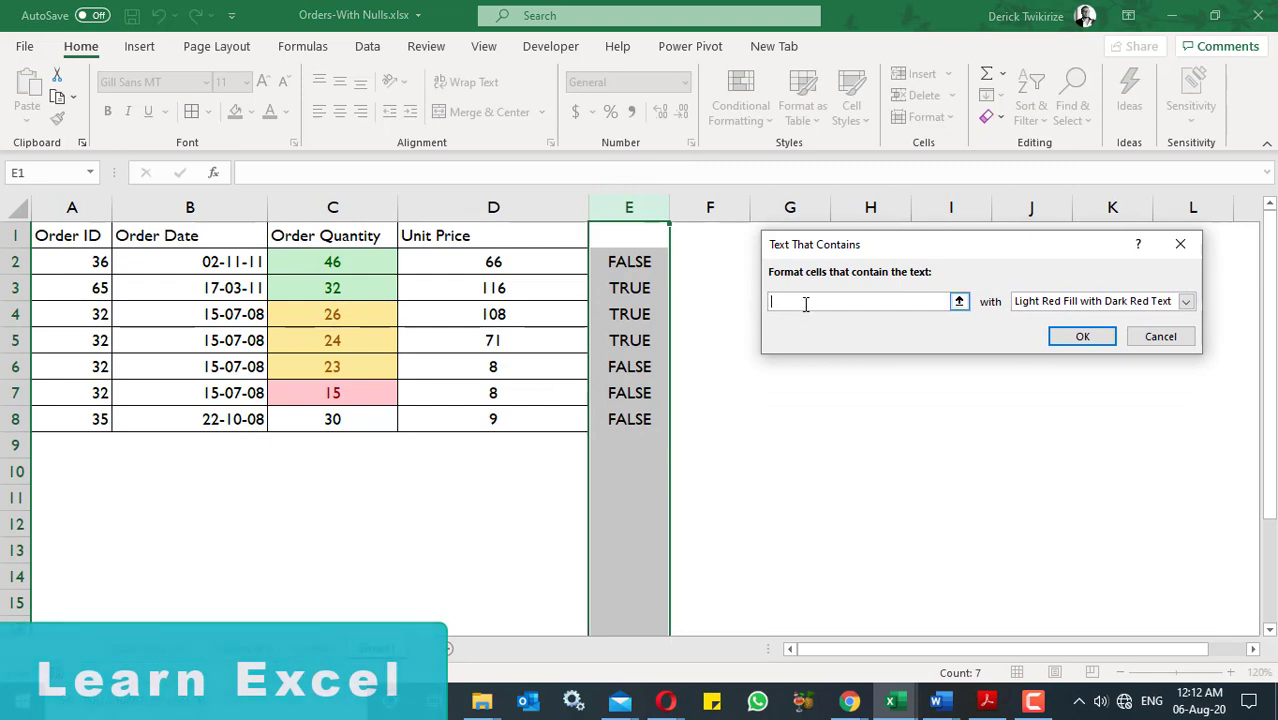
{"action": "type", "text": "TRUE"}
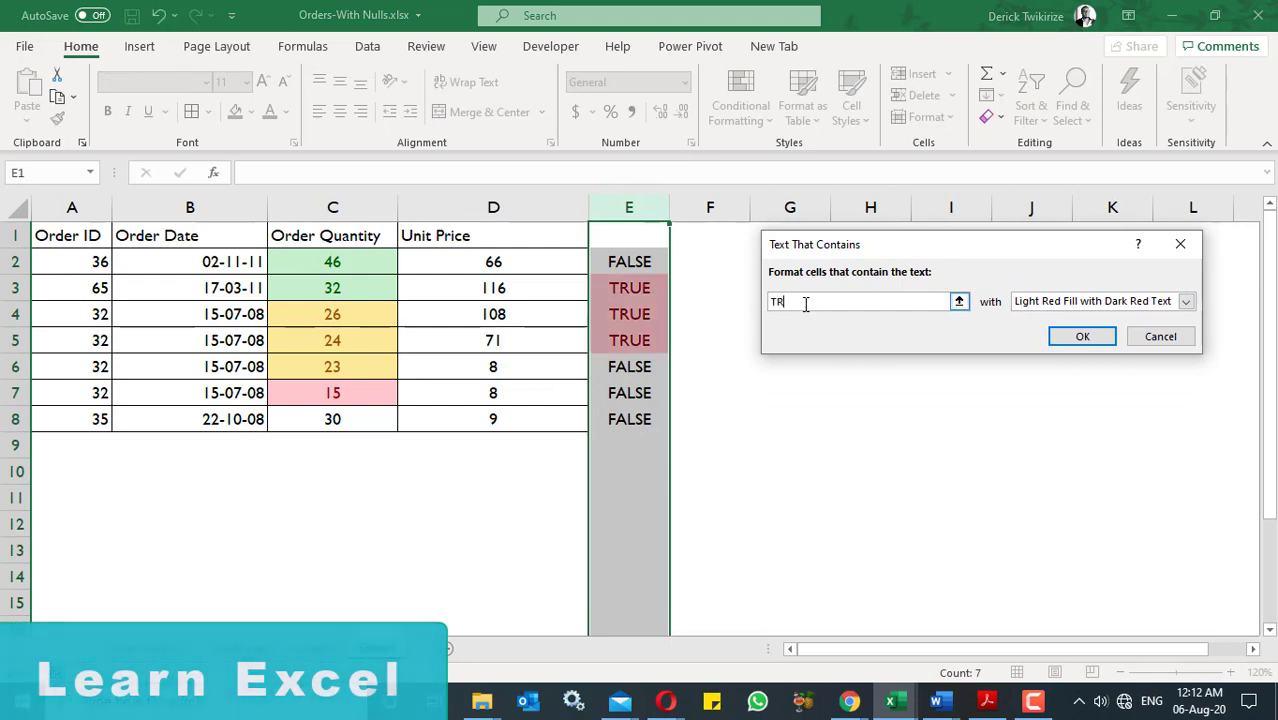
- Give the TRUE rule a custom format with a solid green fill and apply it to column E
{"action": "left_click", "coordinate": [1185, 301]}
{"action": "left_click", "coordinate": [1085, 392]}
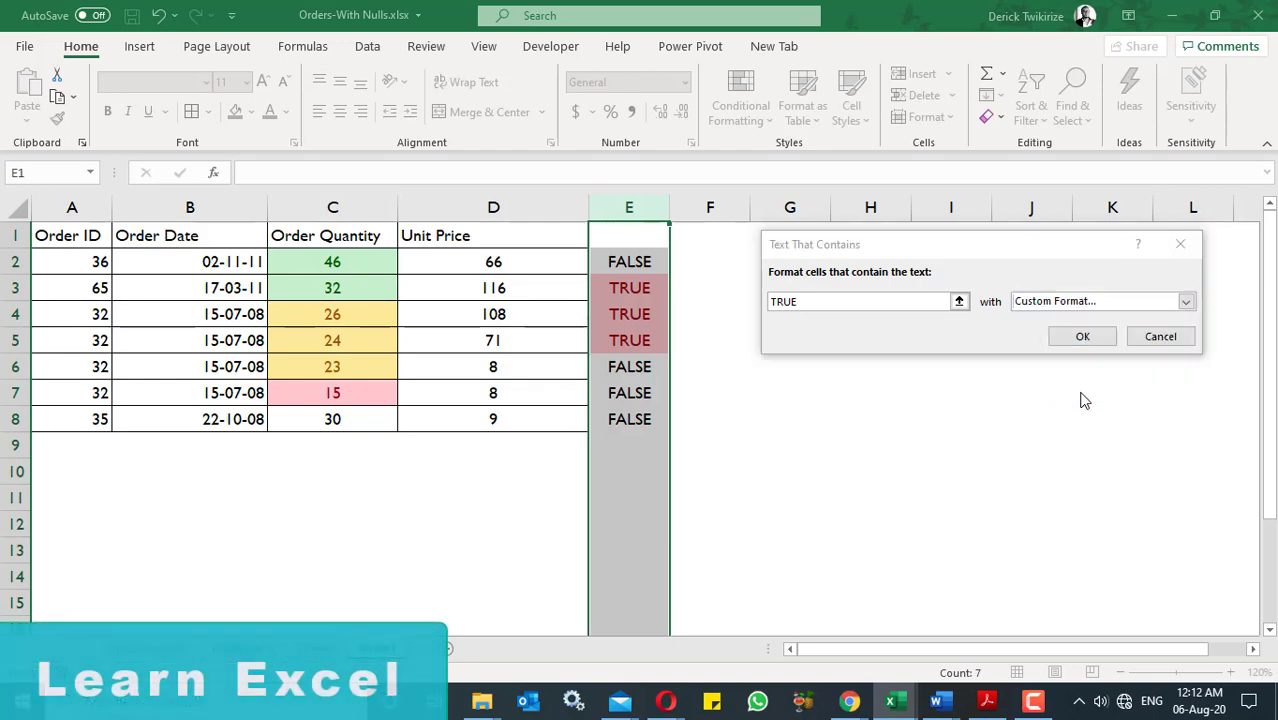
{"action": "left_click", "coordinate": [732, 144]}
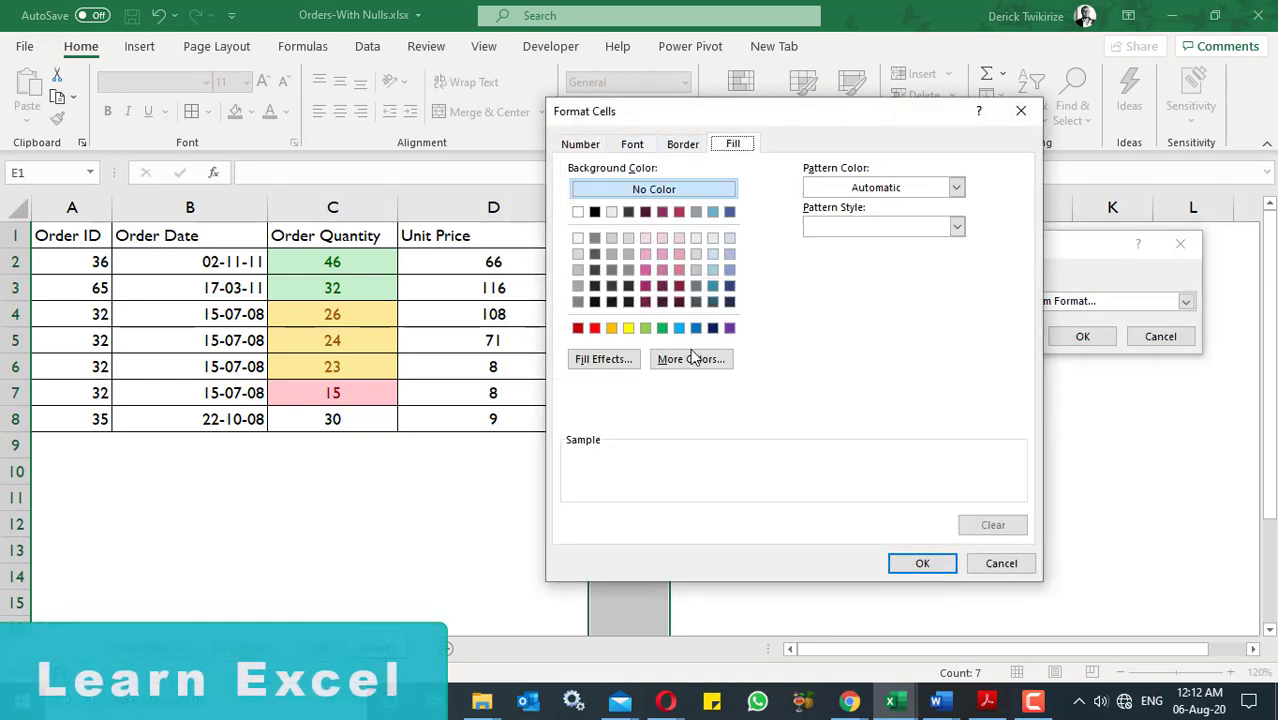
{"action": "left_click", "coordinate": [662, 328]}
{"action": "left_click", "coordinate": [922, 563]}
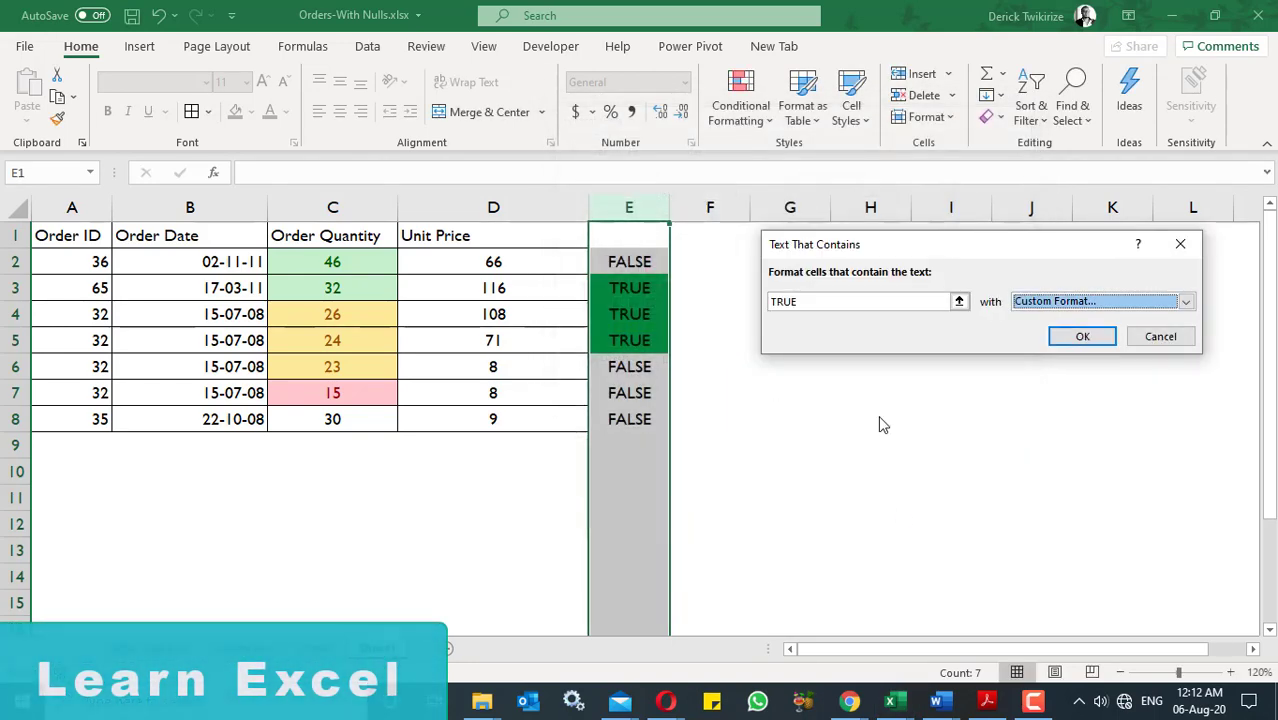
{"action": "left_click", "coordinate": [1080, 336]}
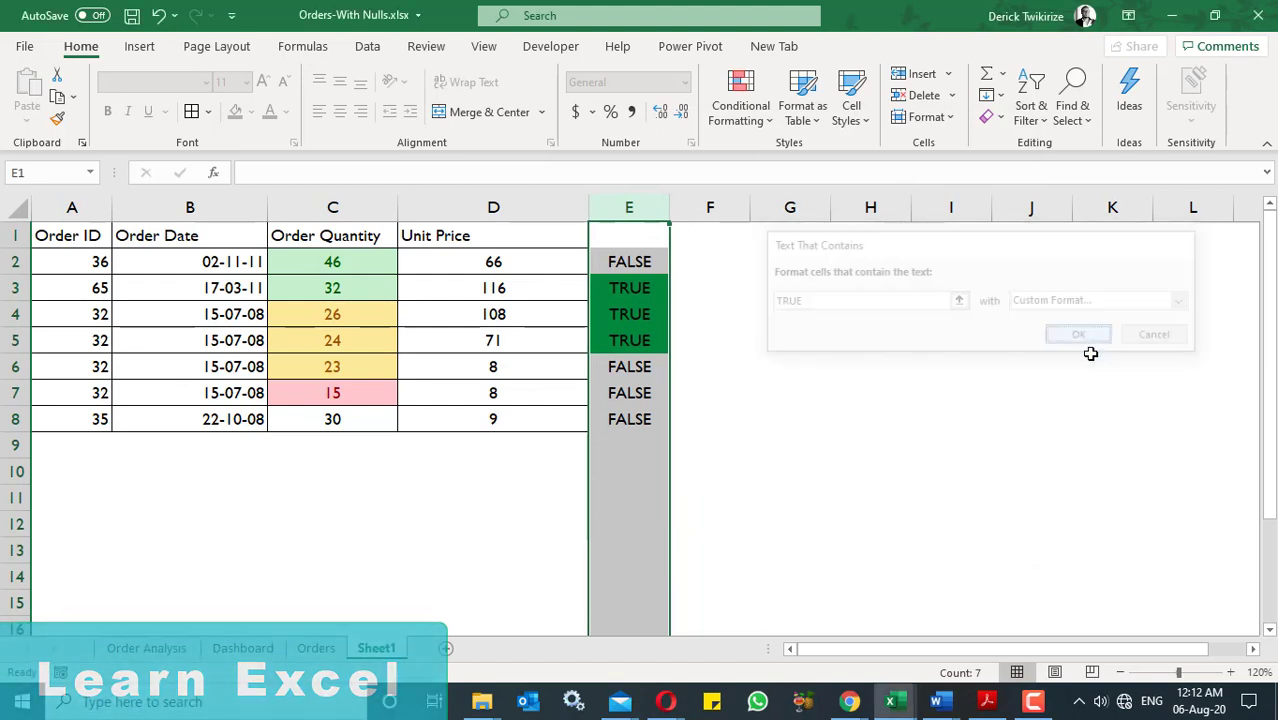
{"action": "left_click", "coordinate": [937, 473]}
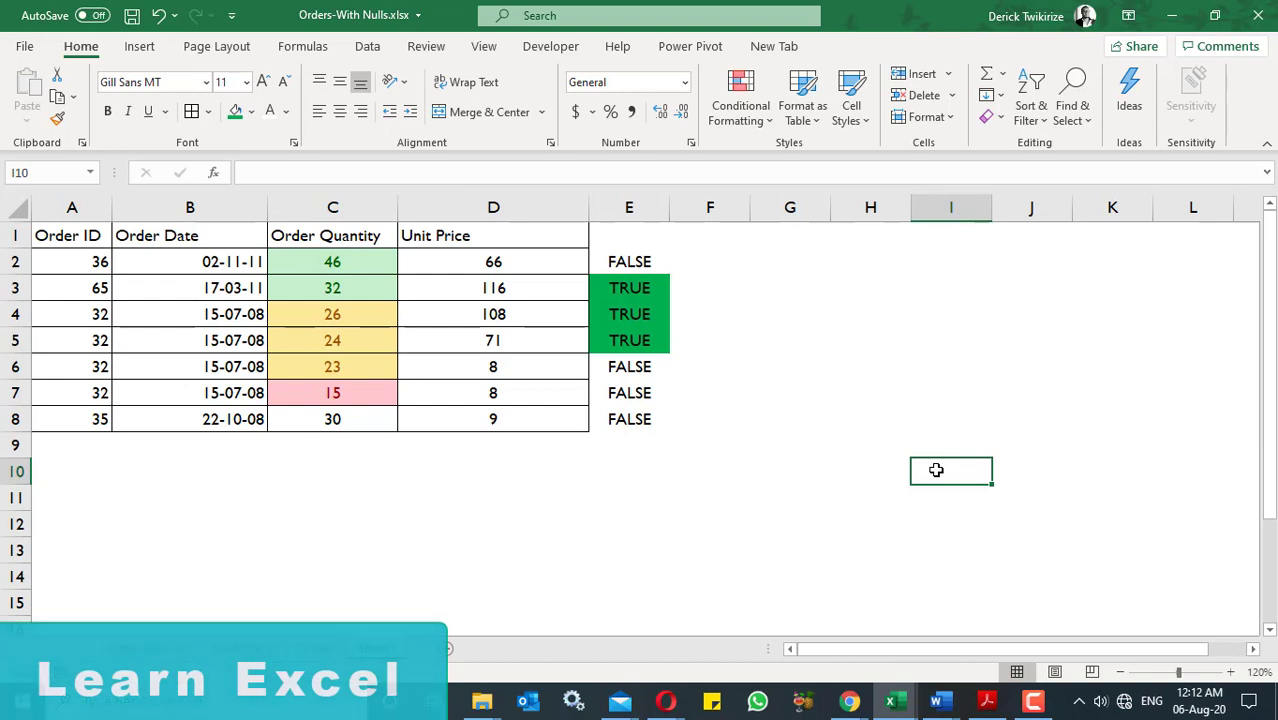
{"action": "left_click", "coordinate": [637, 207]}
{"action": "left_click", "coordinate": [763, 120]}
{"action": "mouse_move", "coordinate": [820, 160]}
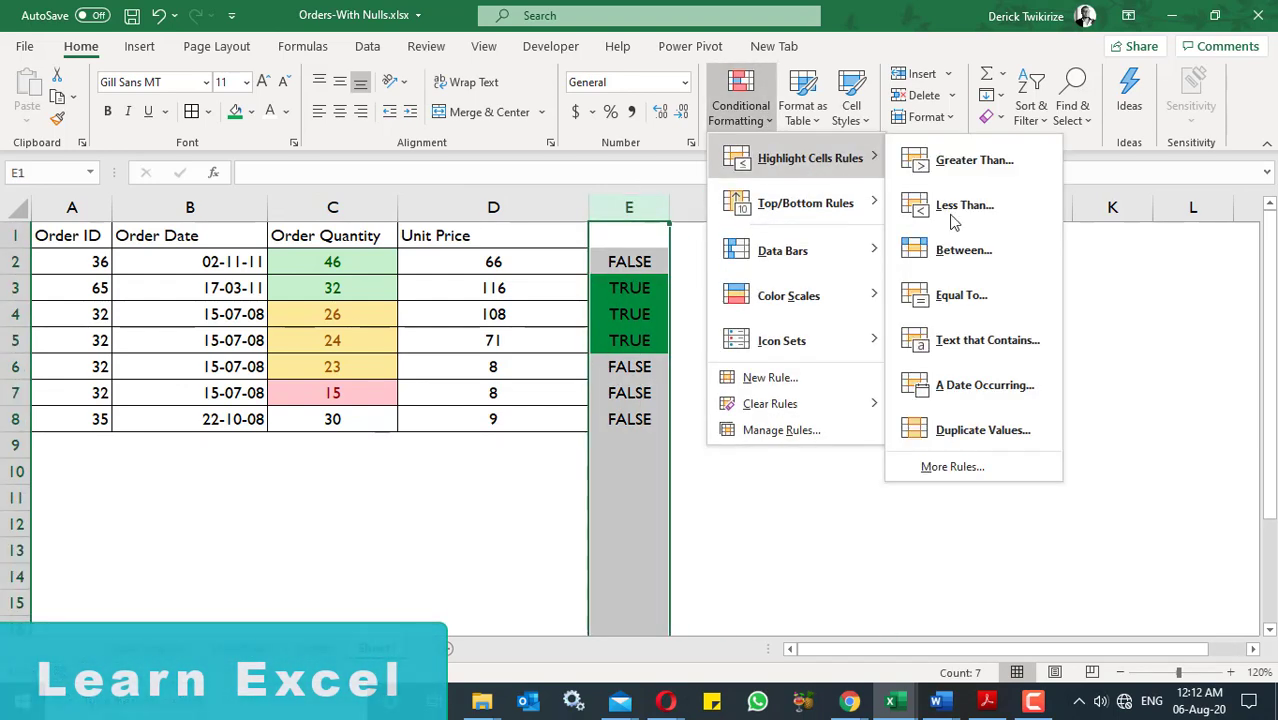
{"action": "left_click", "coordinate": [993, 346]}
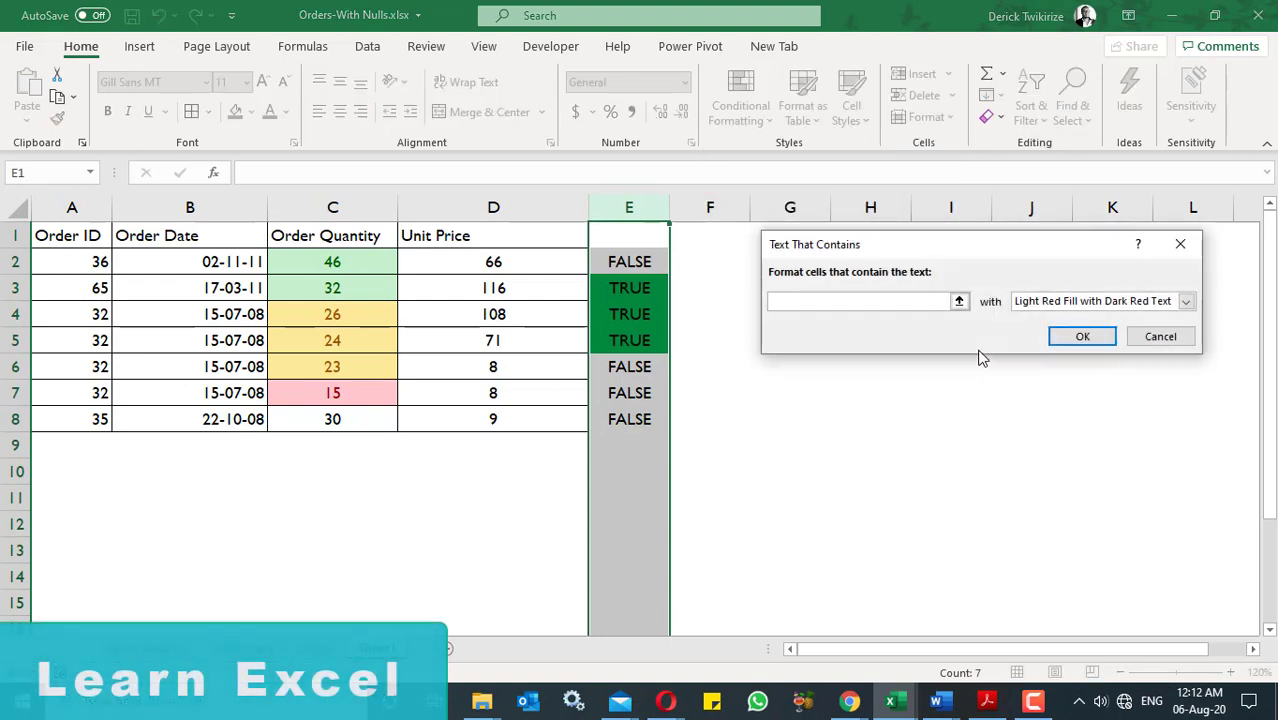
{"action": "type", "text": "FALSE"}
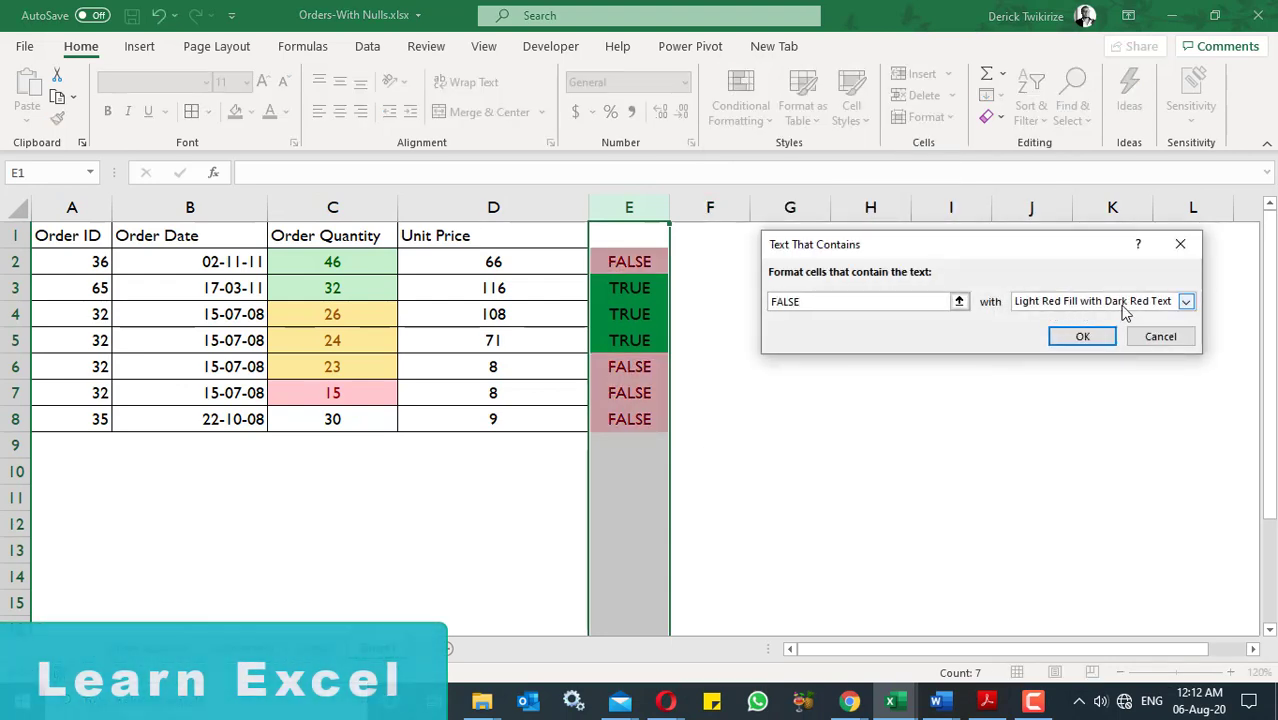
{"action": "left_click", "coordinate": [1185, 301]}
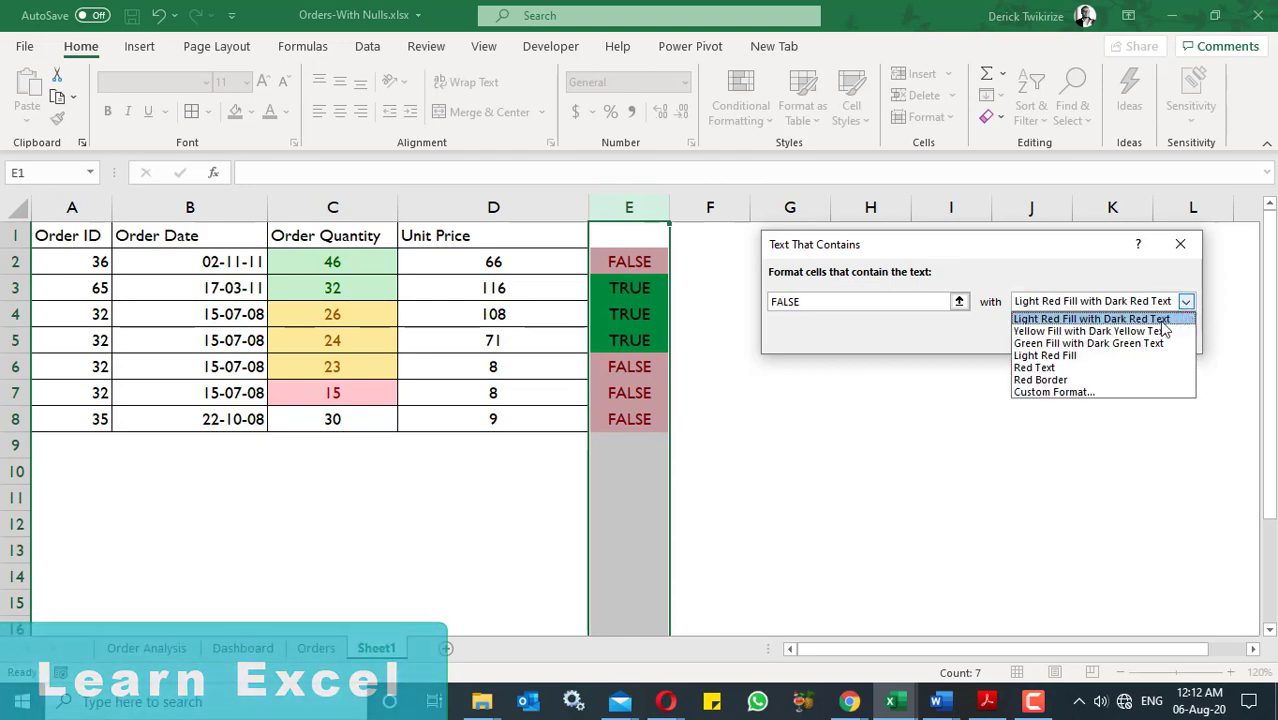
{"action": "left_click", "coordinate": [1110, 394]}
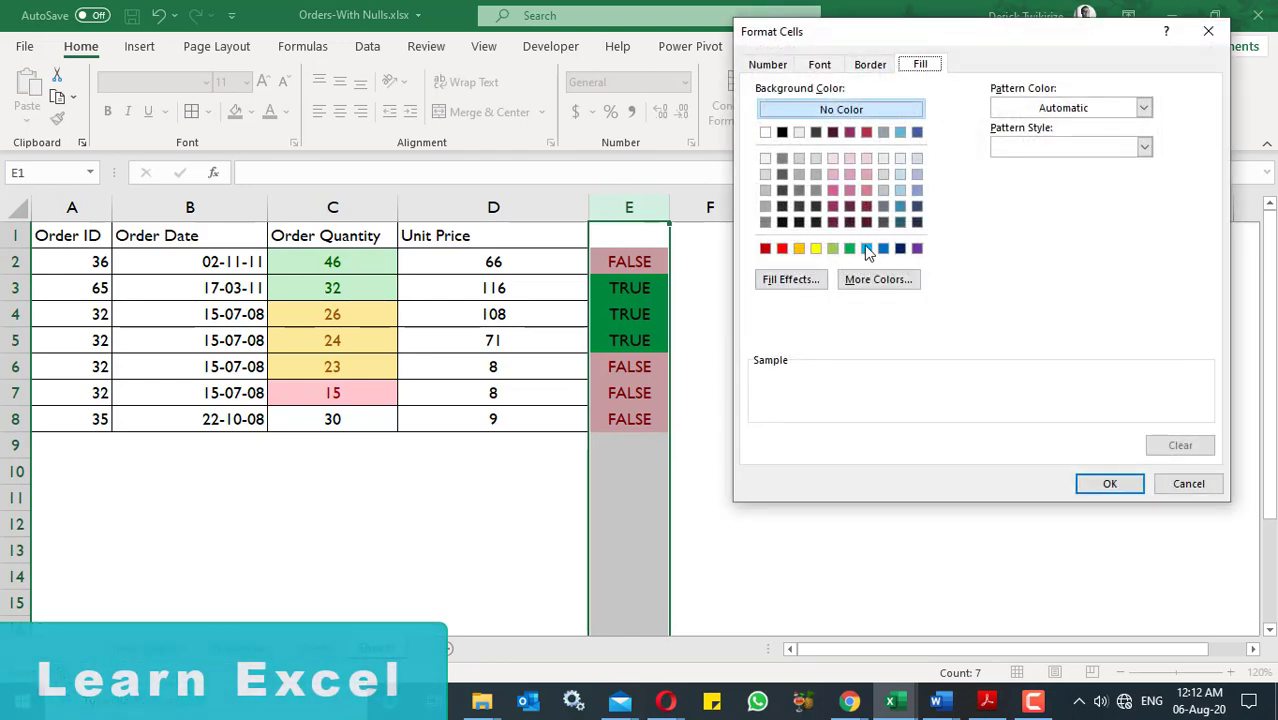
{"action": "left_click", "coordinate": [782, 250]}
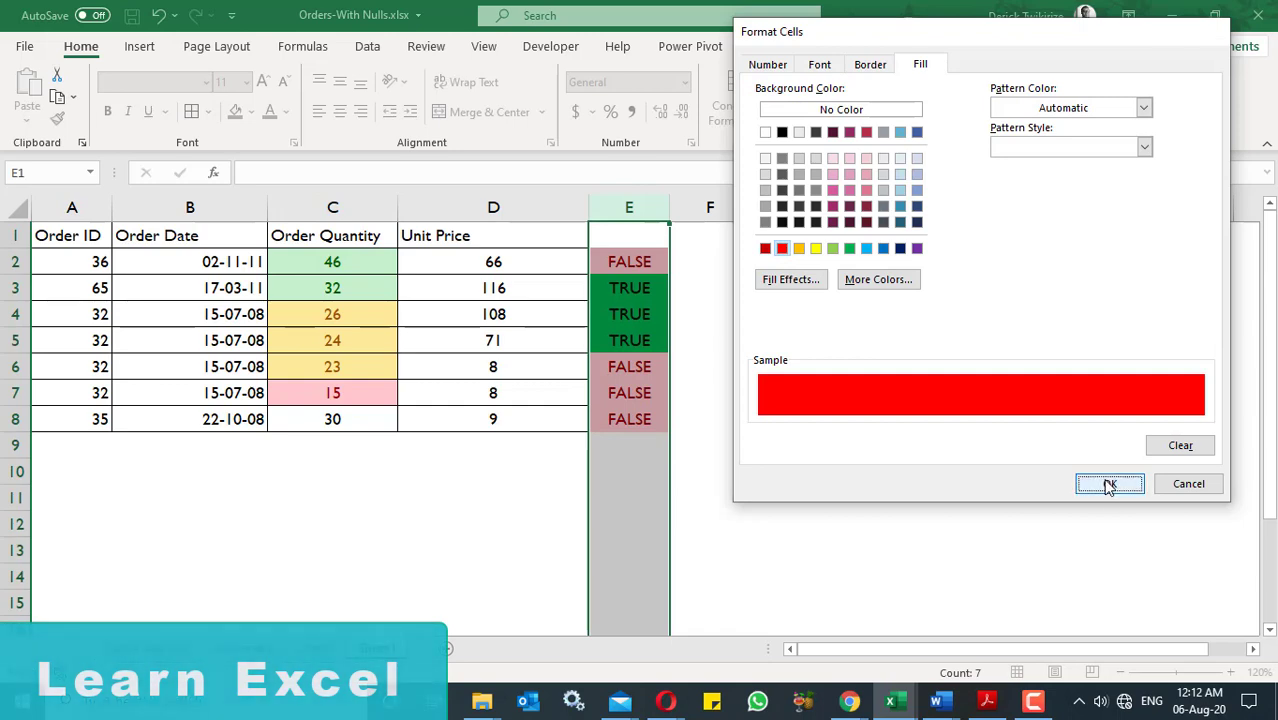
{"action": "left_click", "coordinate": [1108, 483]}
{"action": "left_click", "coordinate": [1159, 337]}
{"action": "left_click", "coordinate": [1015, 443]}
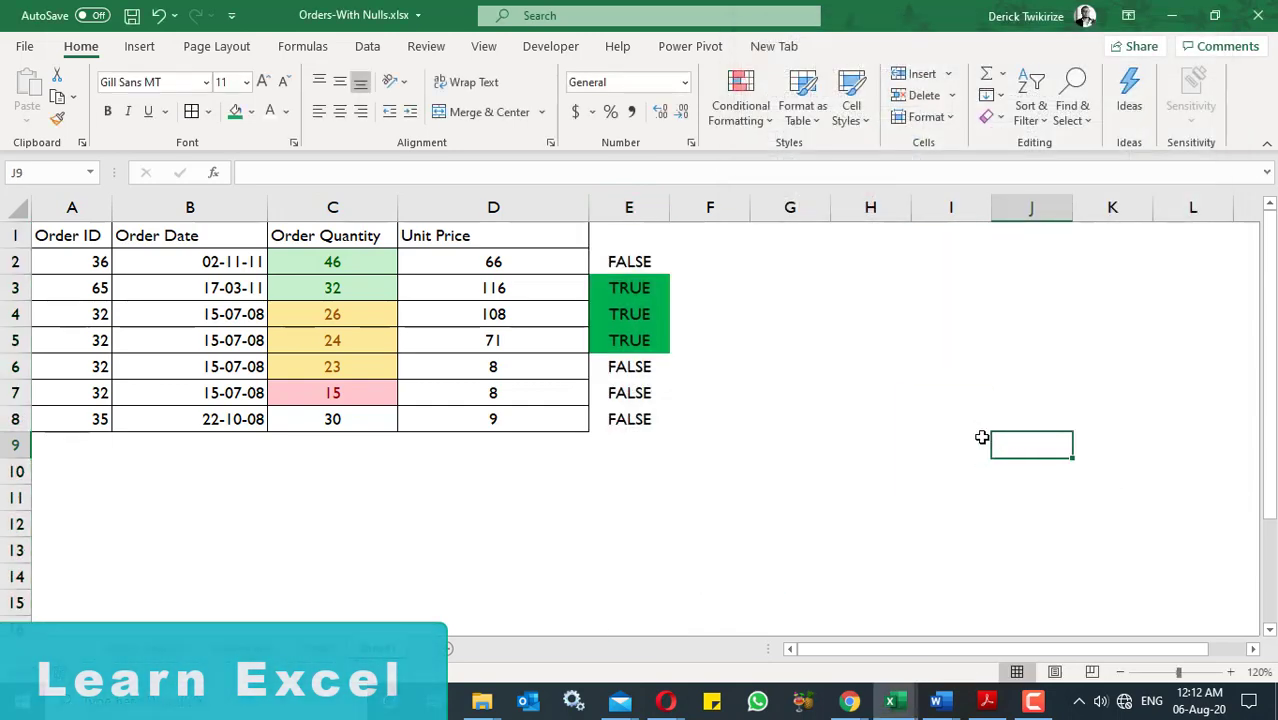
{"action": "key", "text": "ctrl+z"}
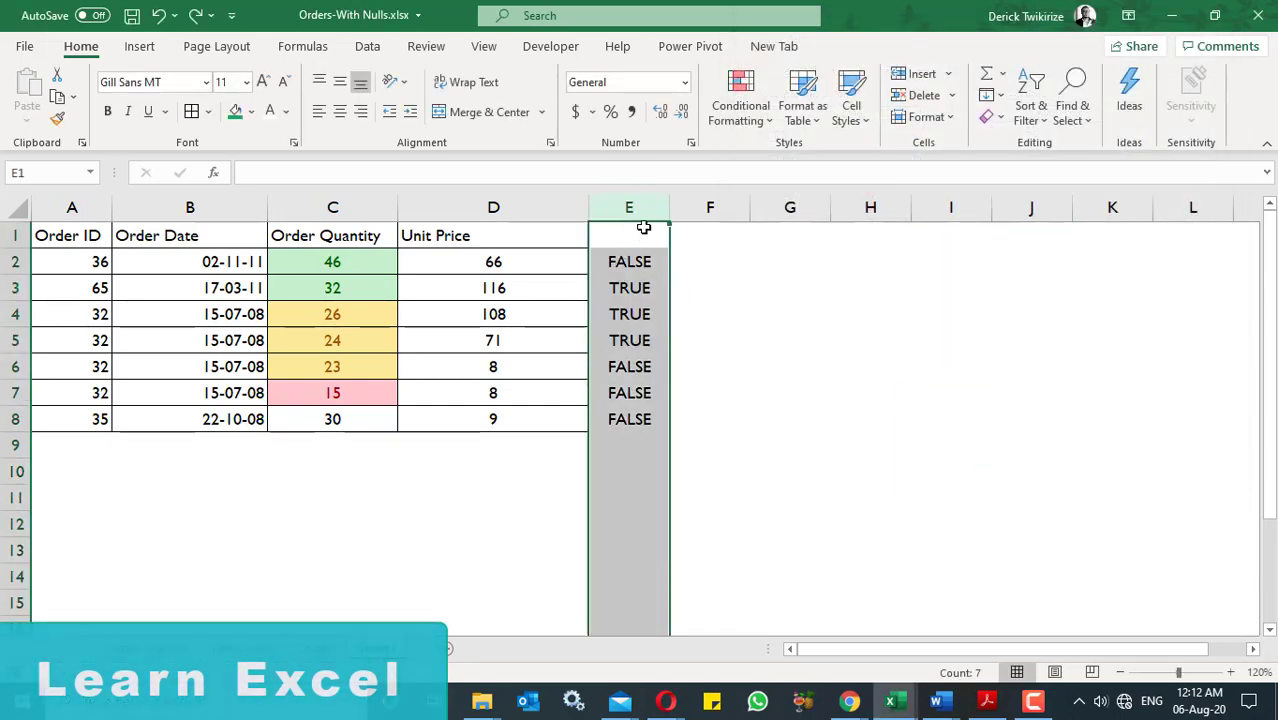
{"action": "left_click", "coordinate": [195, 15]}
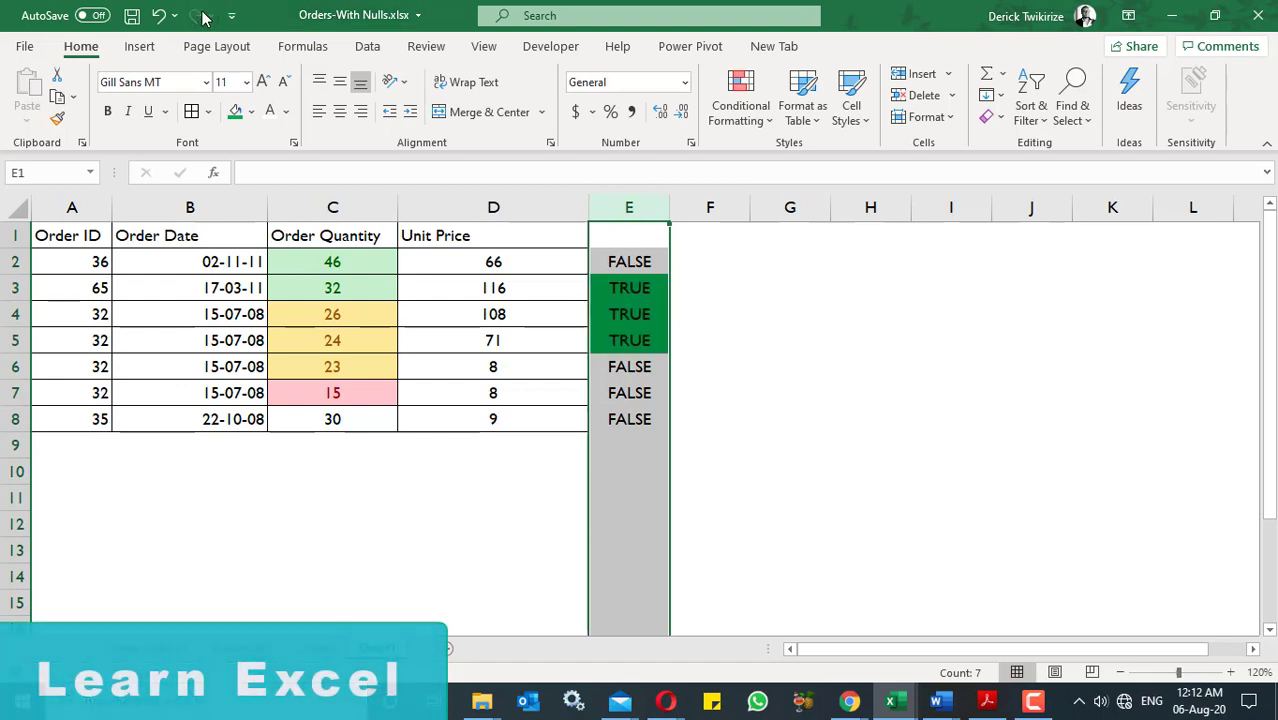
- Start a Text that Contains highlight rule on column E for the text FALSE
{"action": "left_click", "coordinate": [765, 115]}
{"action": "mouse_move", "coordinate": [818, 157]}
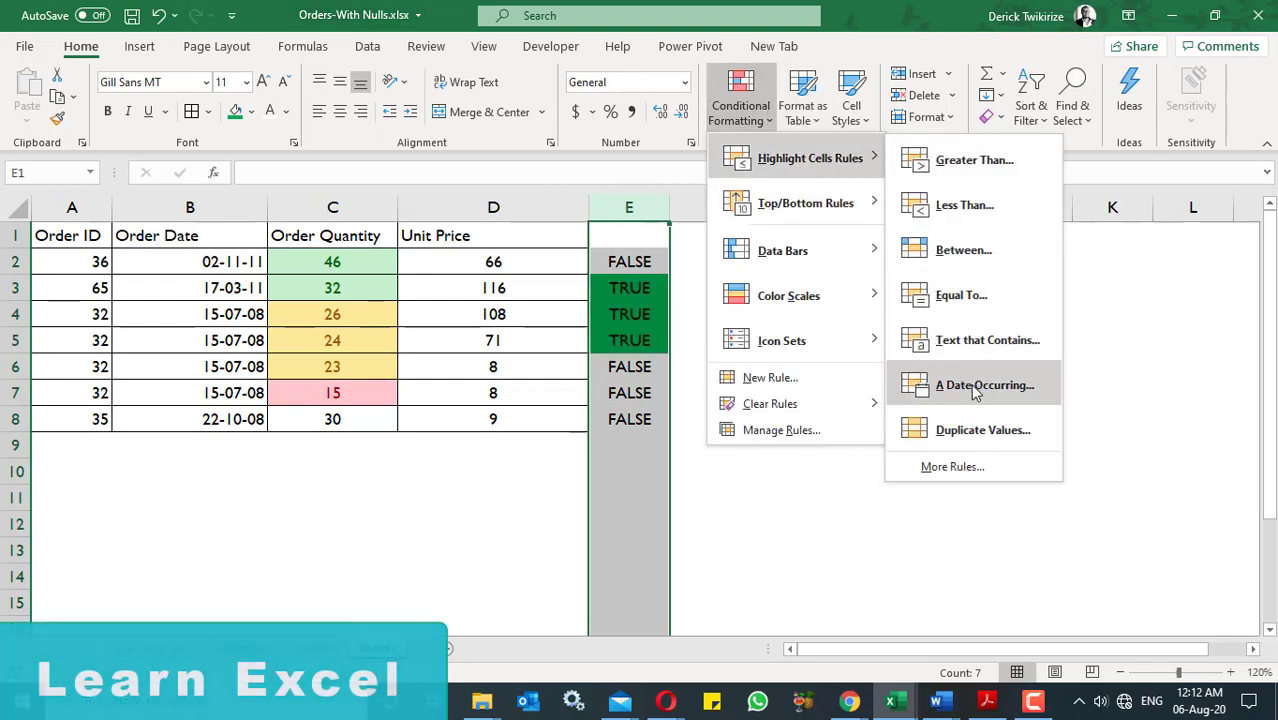
{"action": "left_click", "coordinate": [983, 355]}
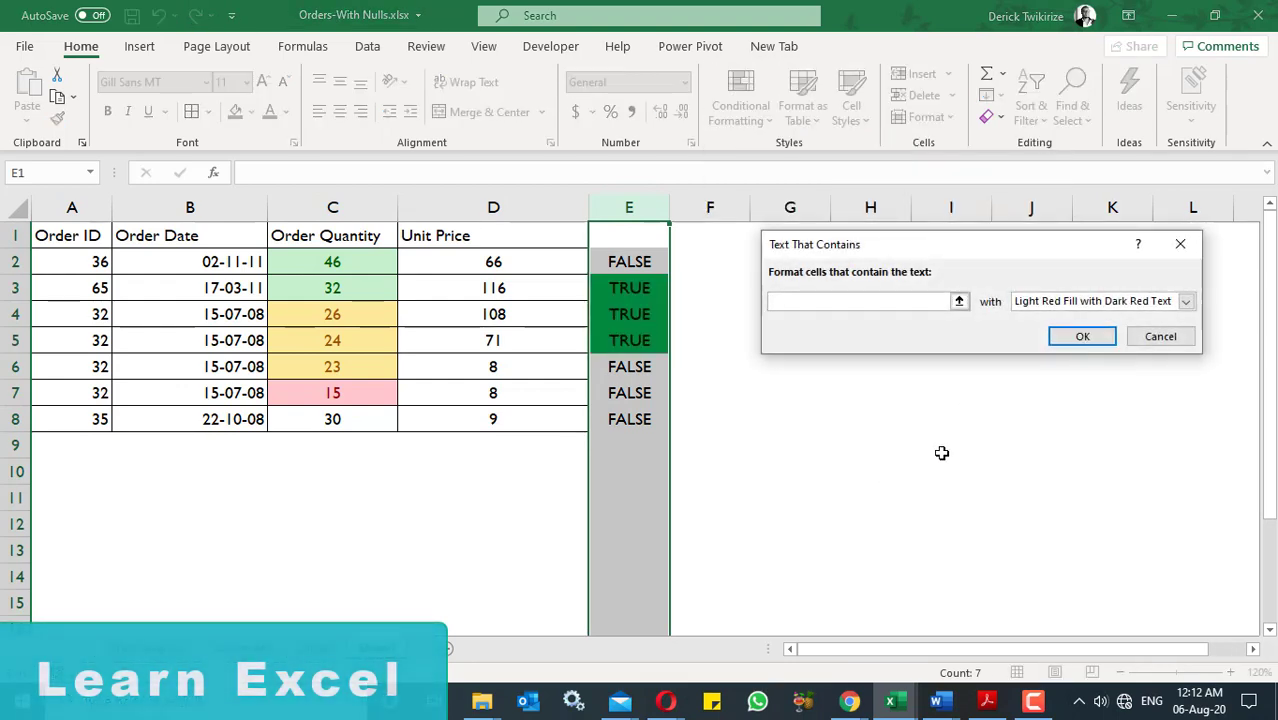
{"action": "type", "text": "FALS"}
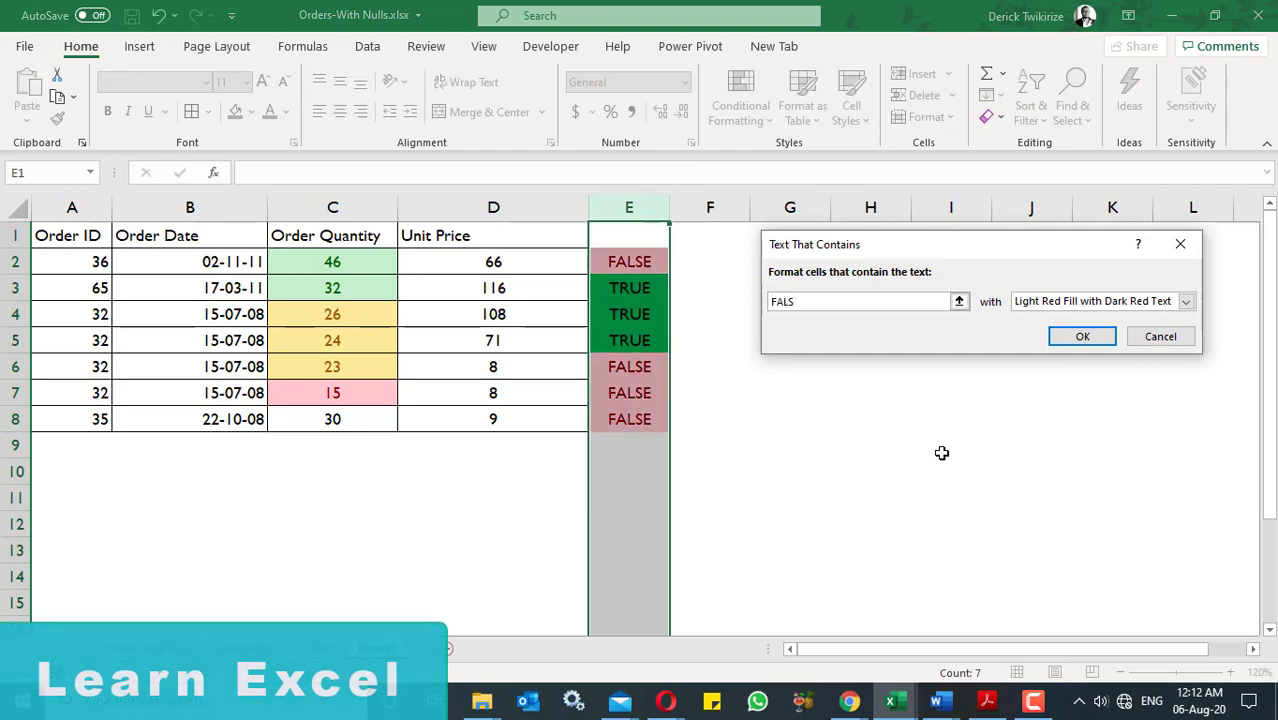
{"action": "type", "text": "E"}
- Give the FALSE rule a custom format with a bright red fill and apply it to column E
{"action": "left_click", "coordinate": [1186, 301]}
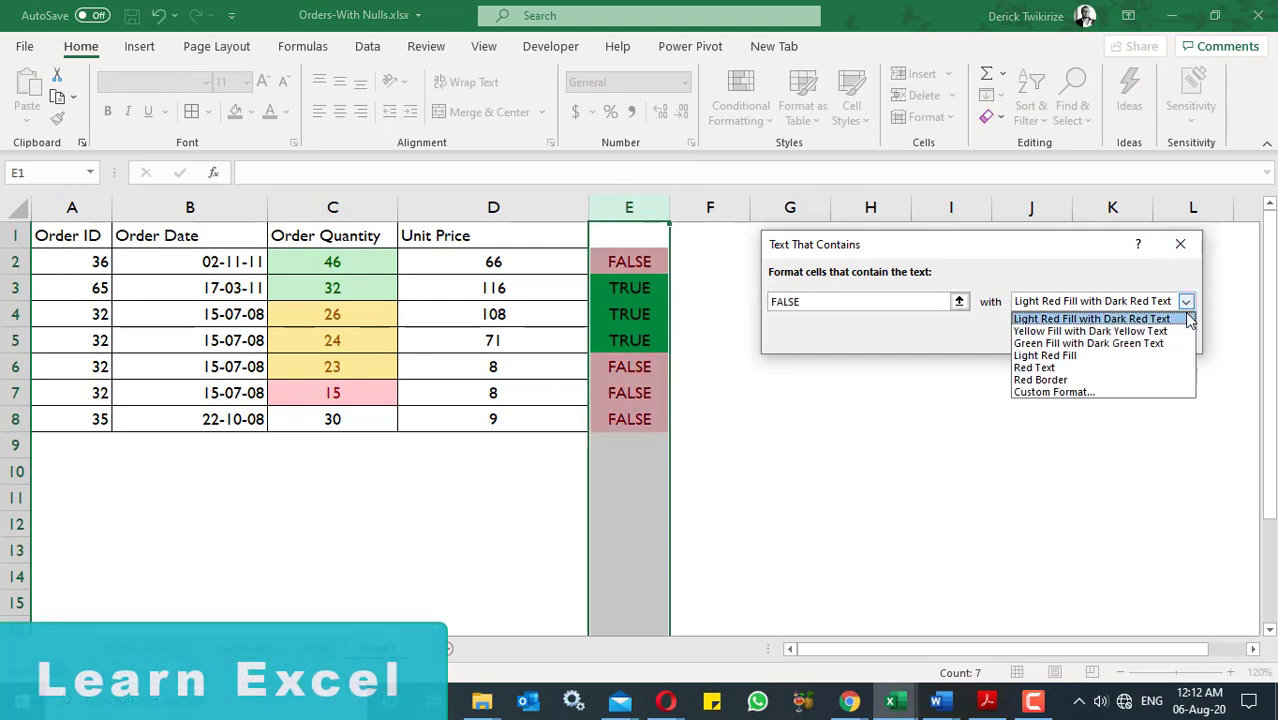
{"action": "left_click", "coordinate": [1101, 392]}
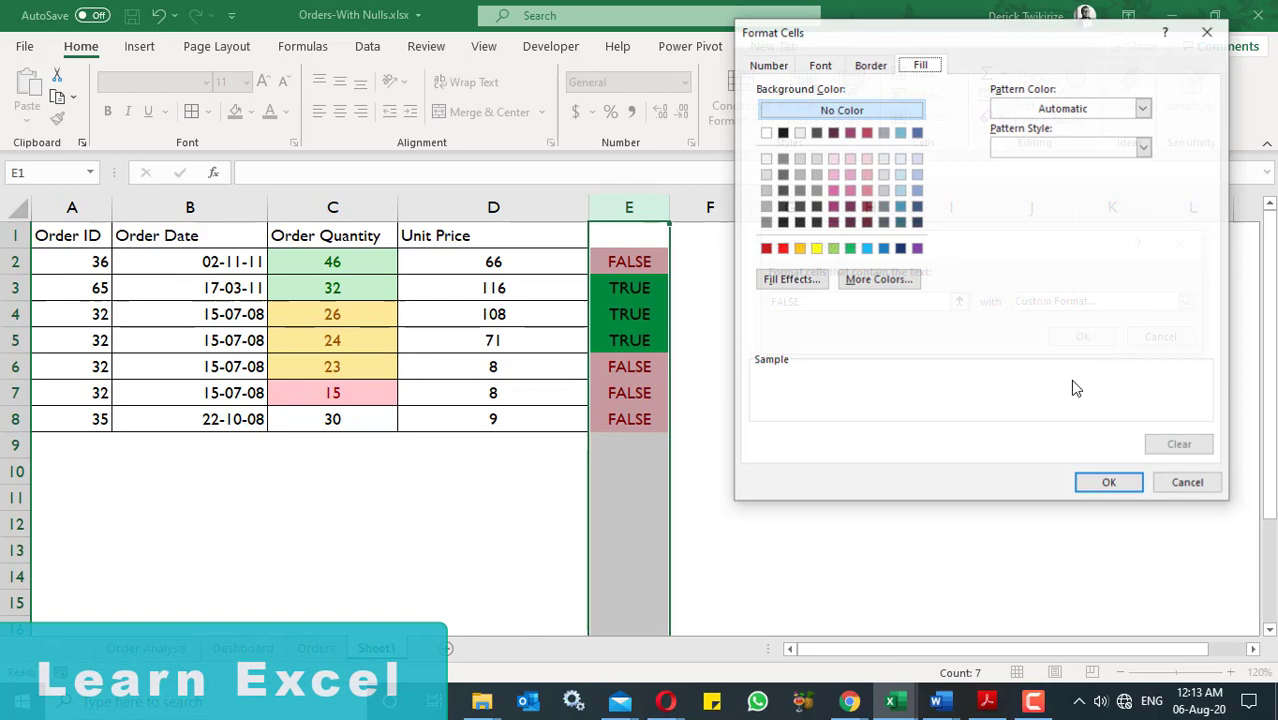
{"action": "left_click", "coordinate": [782, 248]}
{"action": "left_click", "coordinate": [1110, 483]}
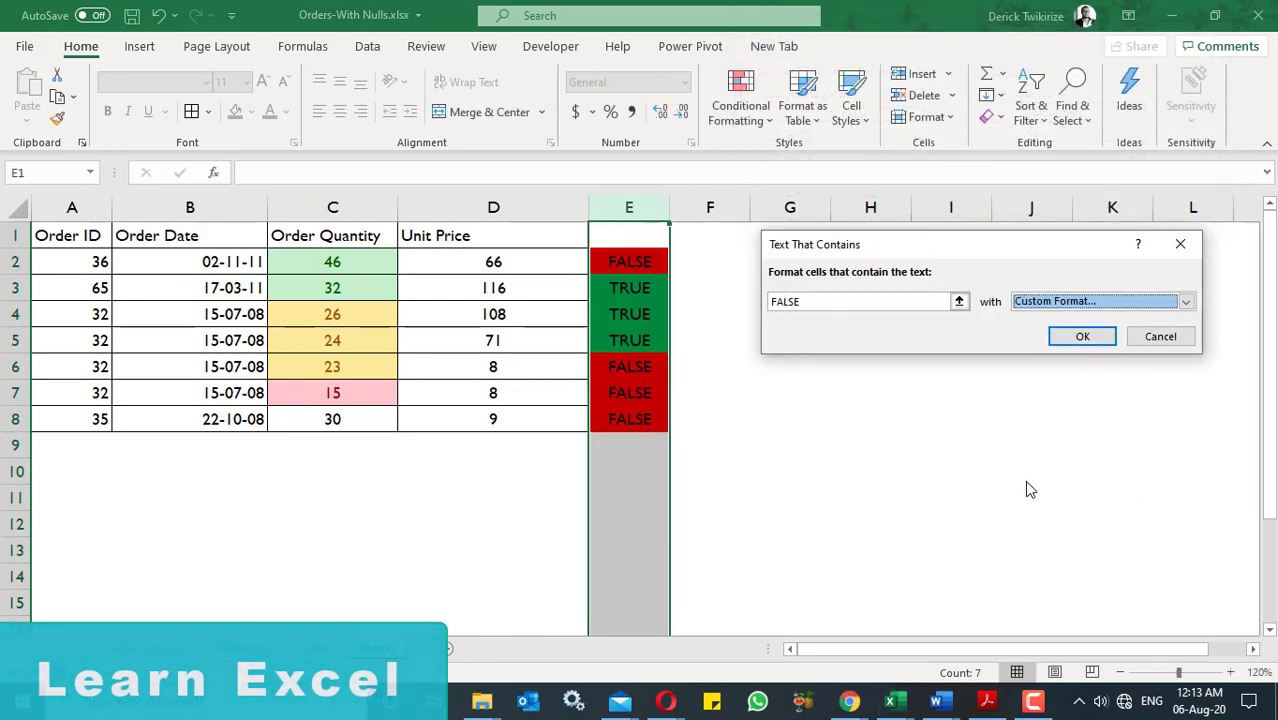
{"action": "left_click", "coordinate": [1080, 336]}
{"action": "left_click", "coordinate": [916, 390]}
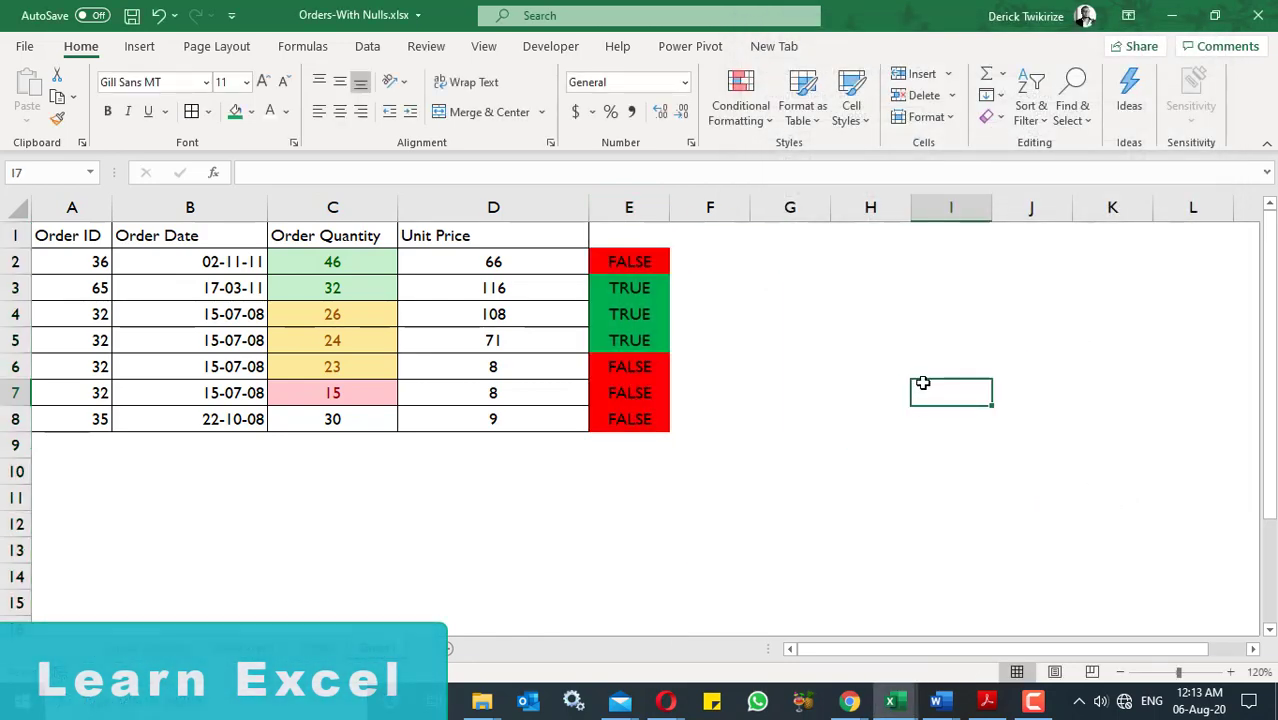